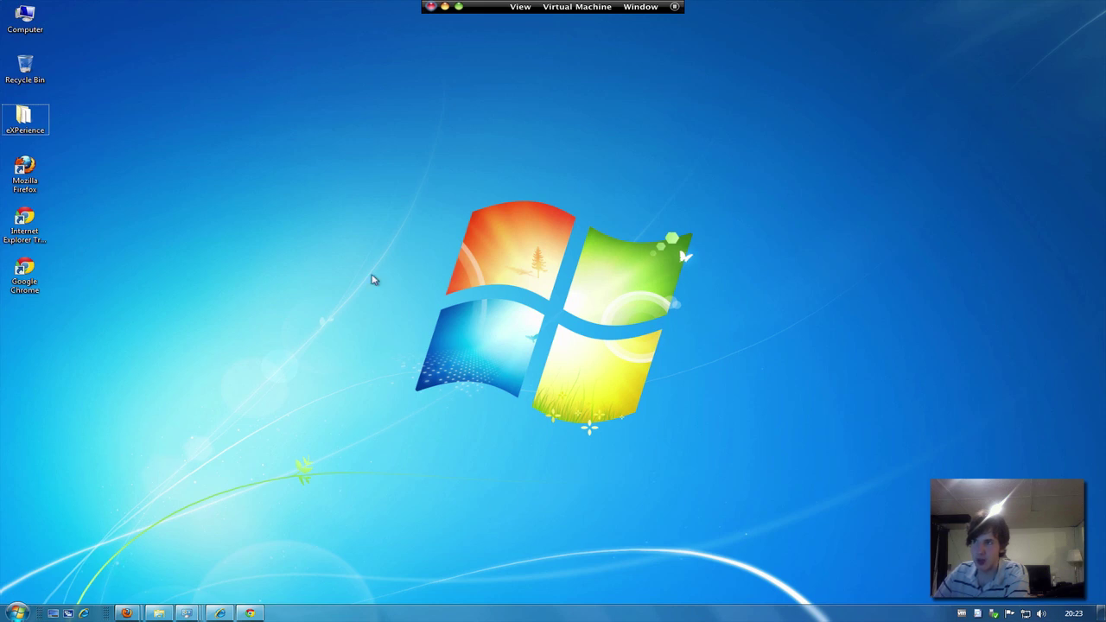
pyautogui.moveTo(425, 136); pyautogui.dragTo(353, 205)
pyautogui.click(16, 613)
pyautogui.click(17, 615)
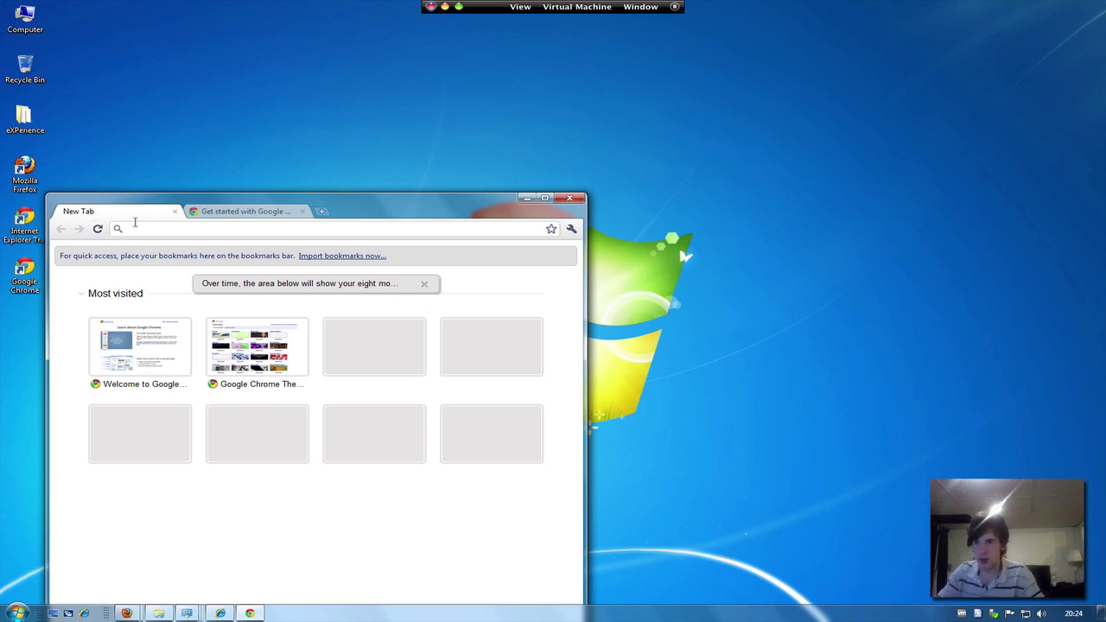
# Move the browser window to the upper part of the desktop and load google.com
pyautogui.moveTo(387, 203); pyautogui.dragTo(403, 21)
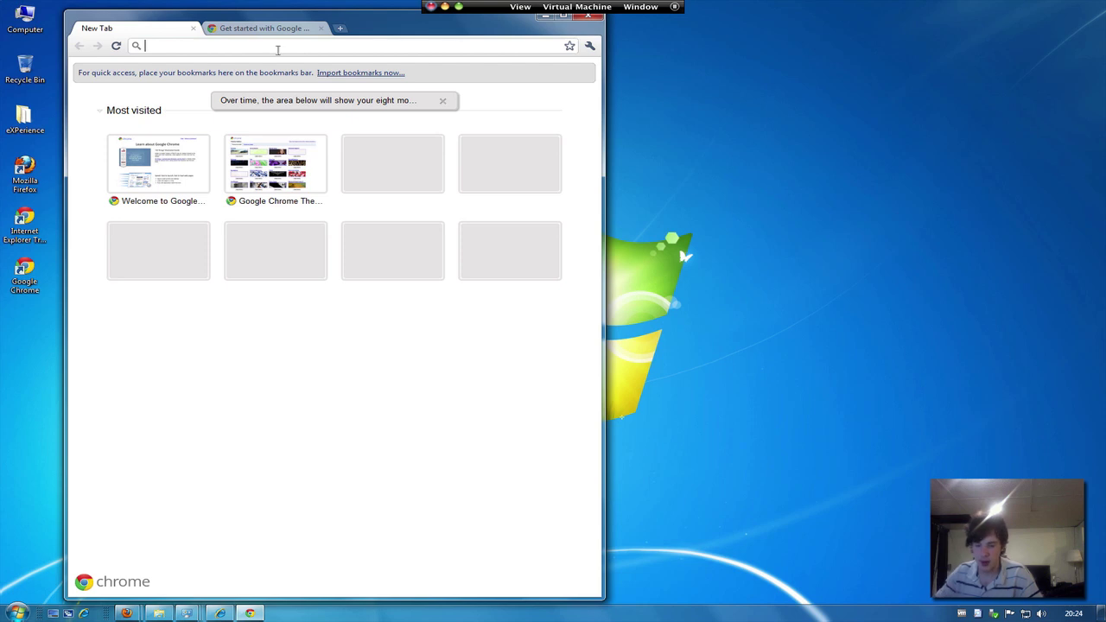
pyautogui.write('google.com')
pyautogui.press('Return')
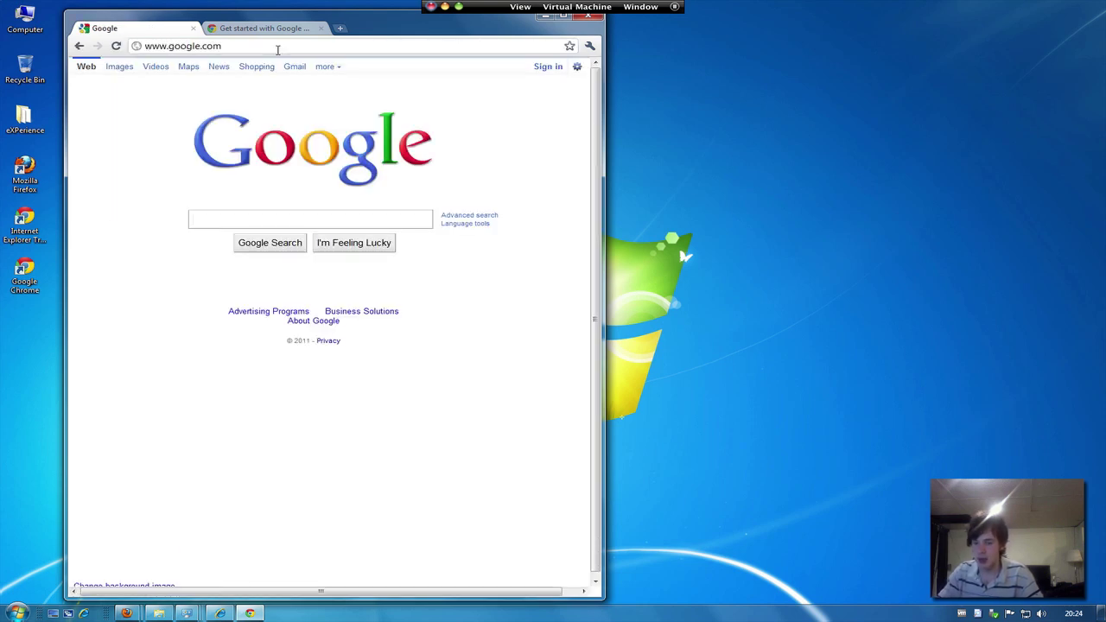
# Search for "microsoft windows 7 themes" and open Microsoft's Windows 7 themes page from the results
pyautogui.write('microsof')
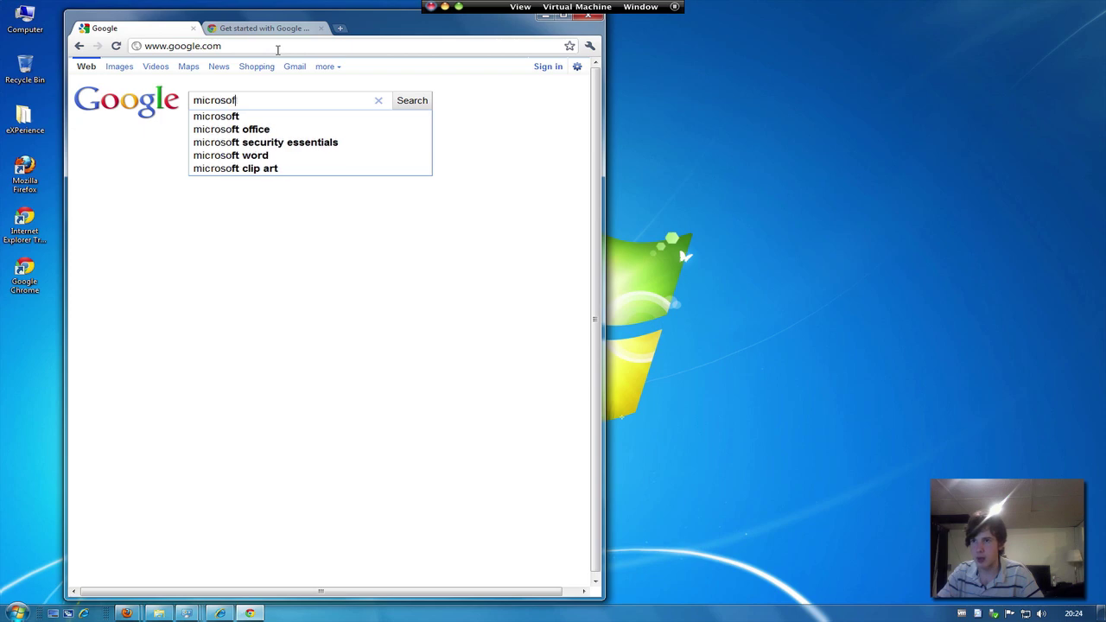
pyautogui.write('t windows 7 themes')
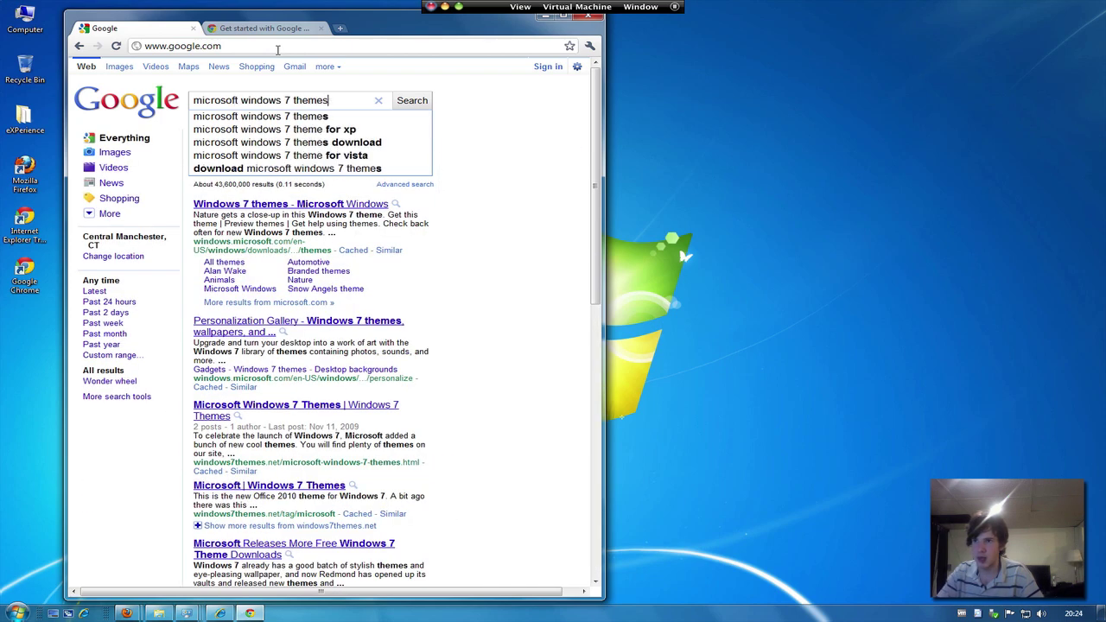
pyautogui.press('Return')
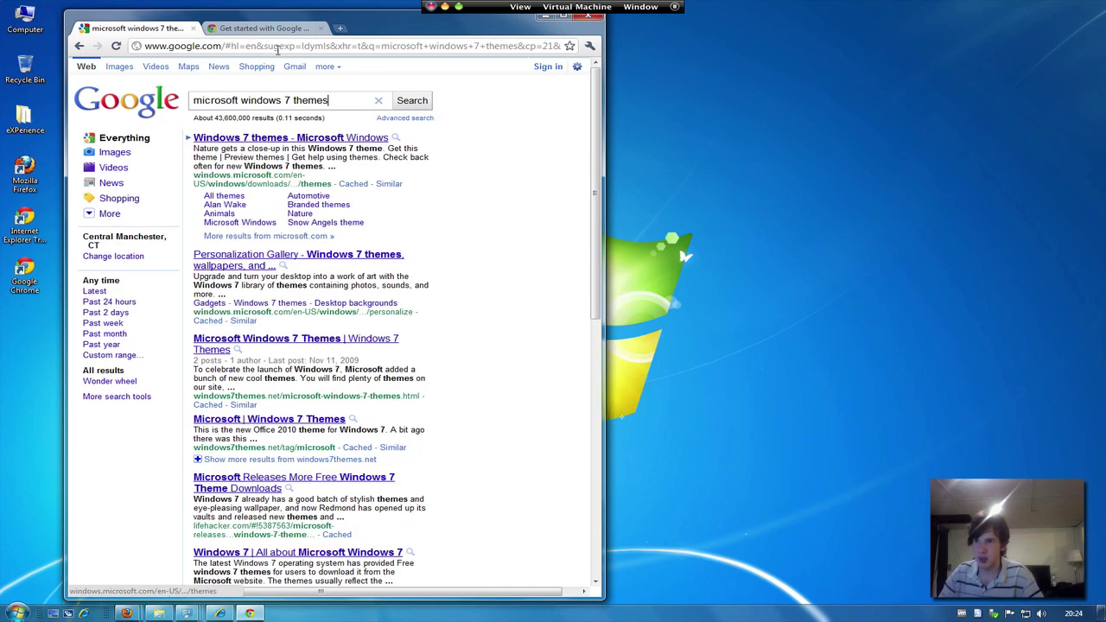
pyautogui.click(298, 138)
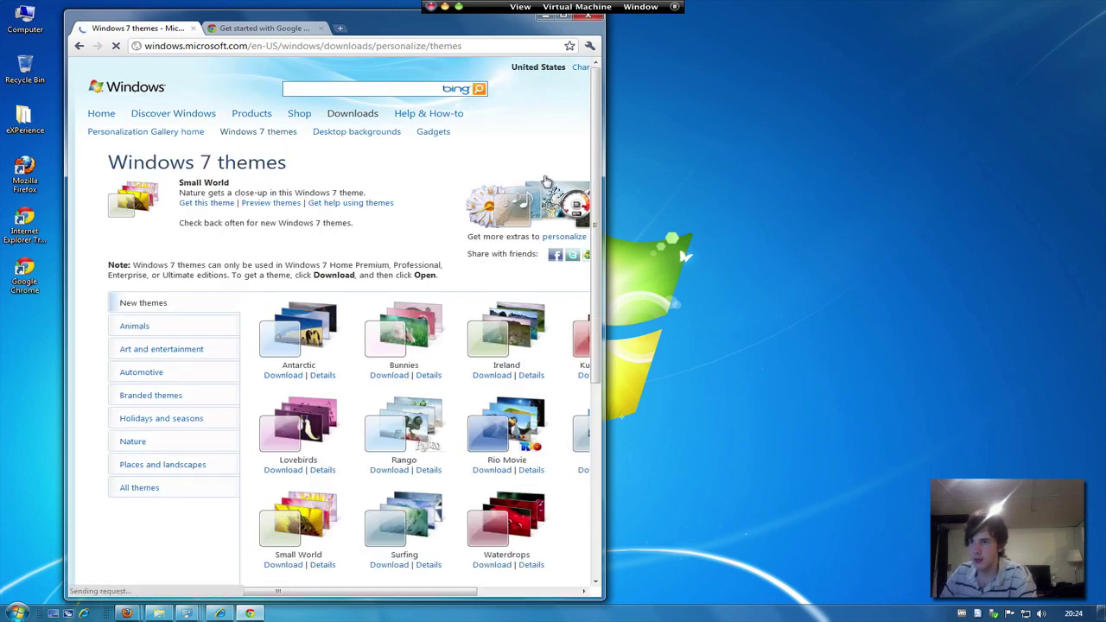
# Browse the new Windows 7 themes and download the Waterdrops theme
pyautogui.scroll(-5, 548, 179)
pyautogui.scroll(2, 546, 178)
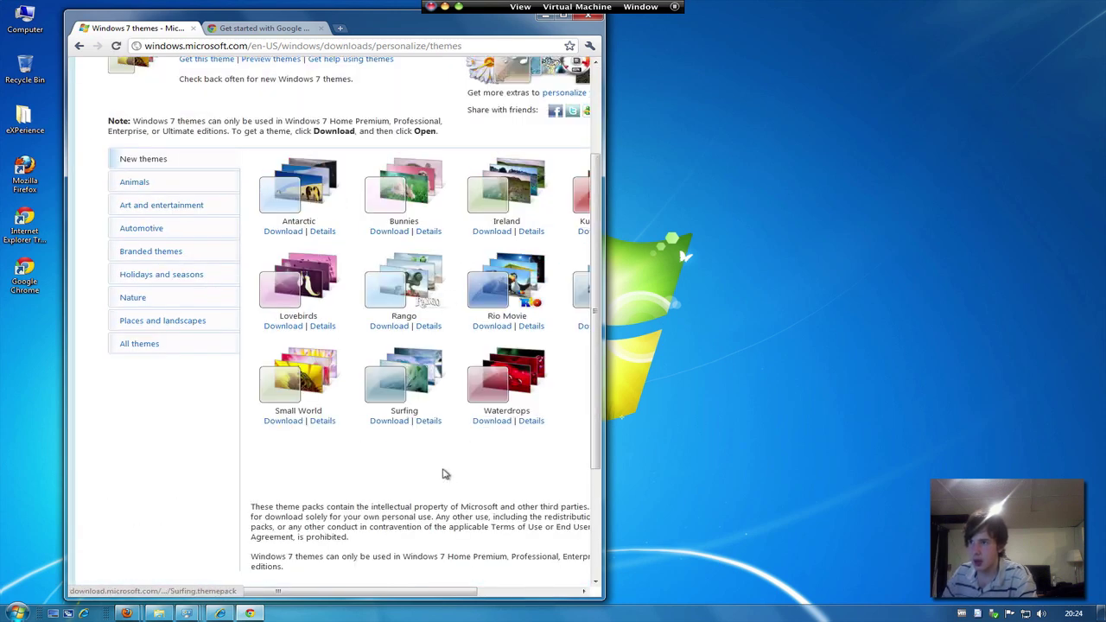
pyautogui.moveTo(359, 590); pyautogui.dragTo(436, 585)
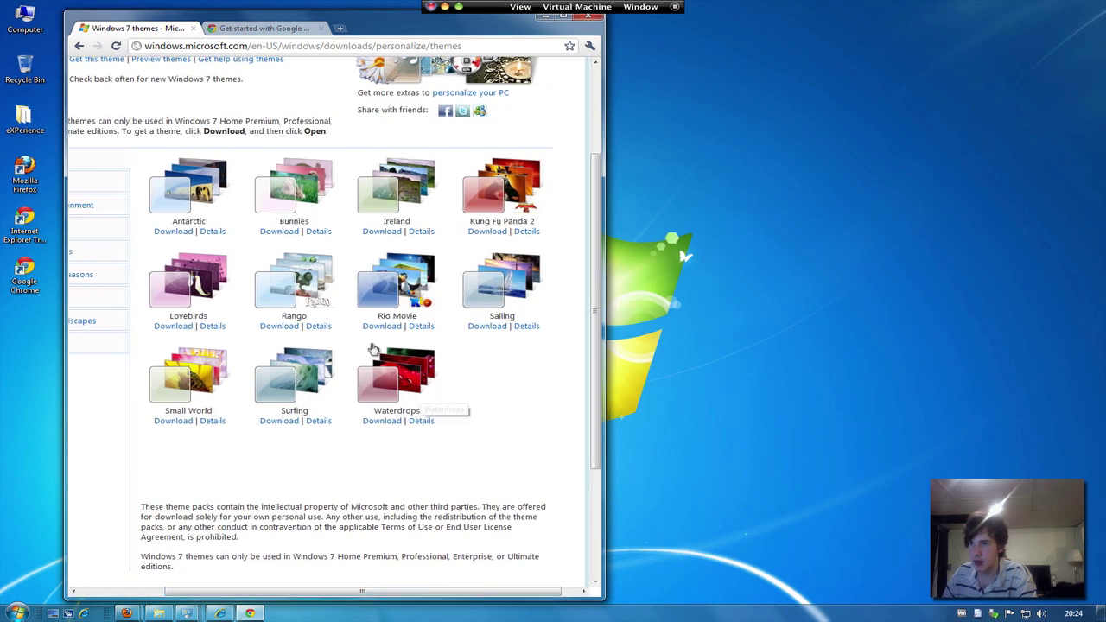
pyautogui.click(377, 423)
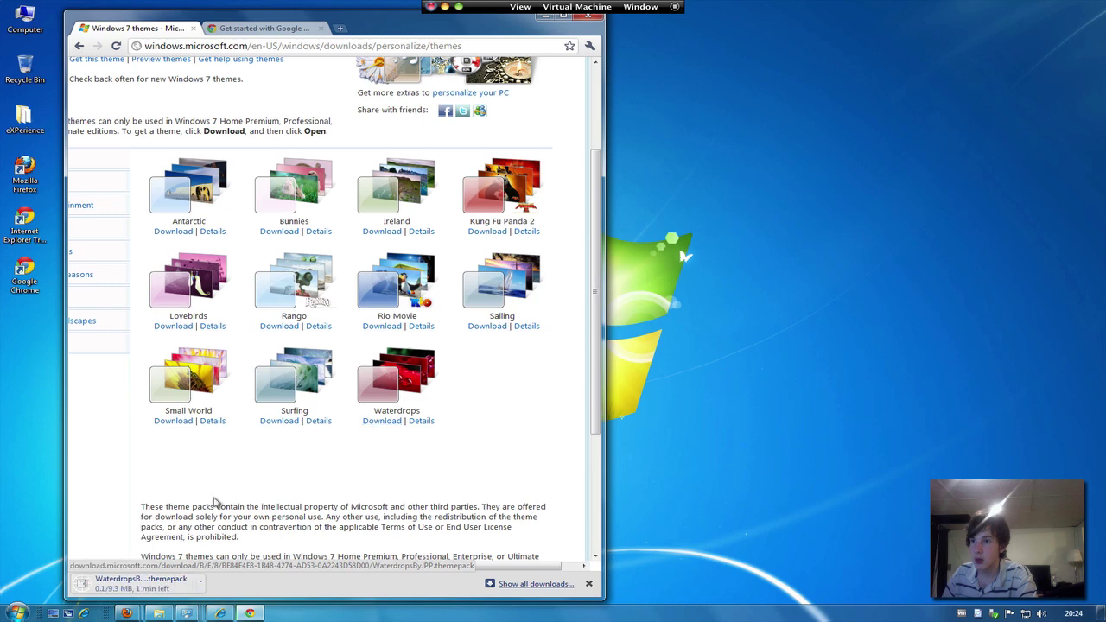
pyautogui.doubleClick(267, 373)
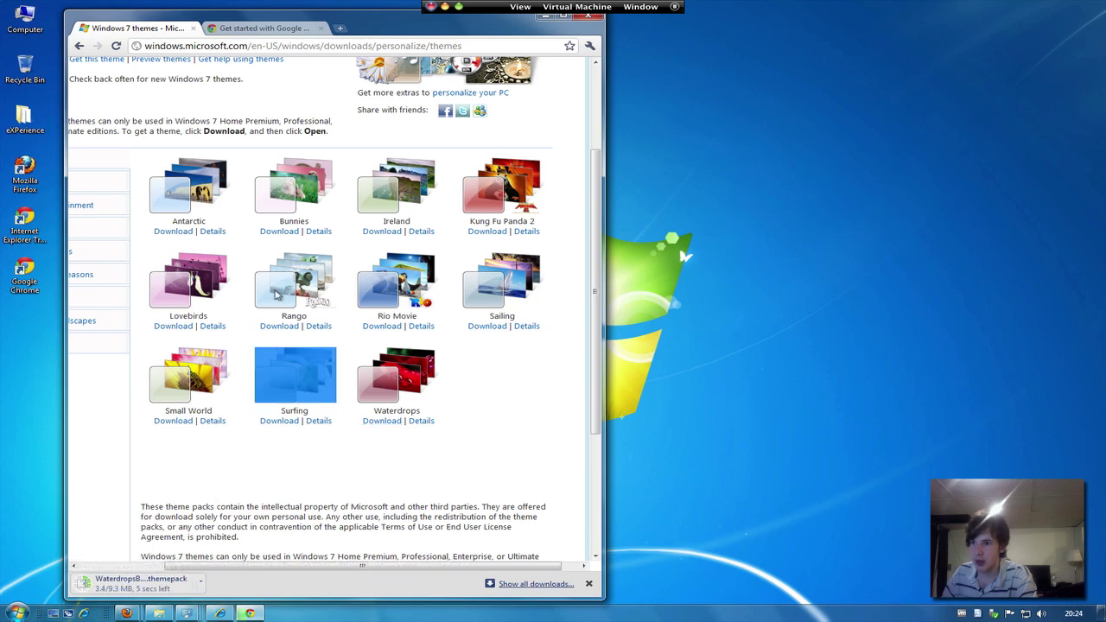
# Apply the downloaded Waterdrops theme pack and minimize the browser and Personalization windows to show the desktop
pyautogui.click(171, 587)
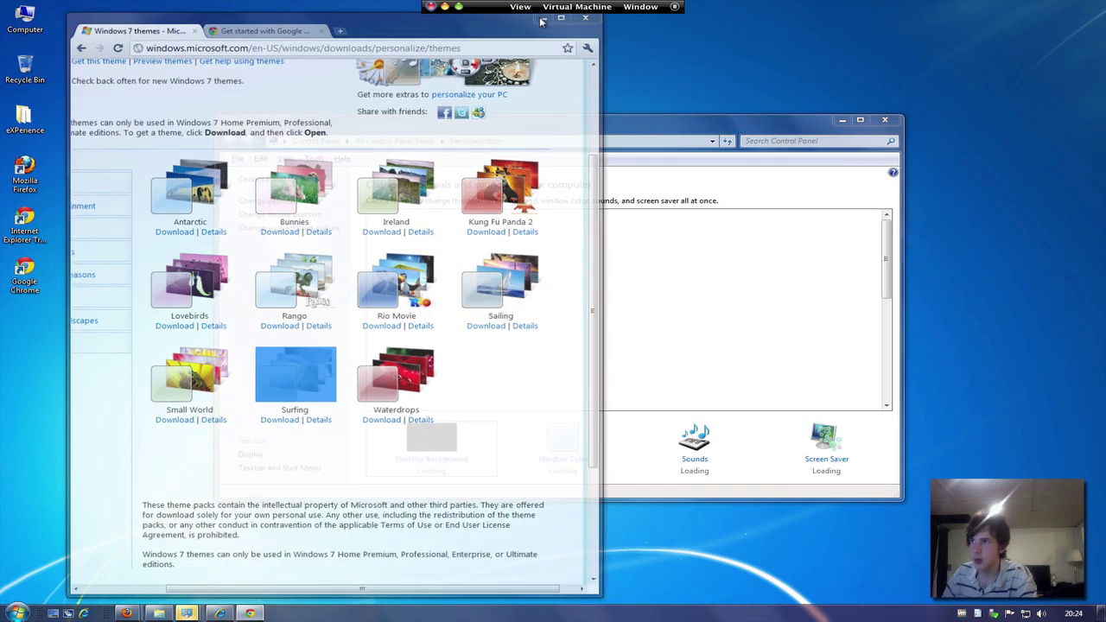
pyautogui.click(541, 21)
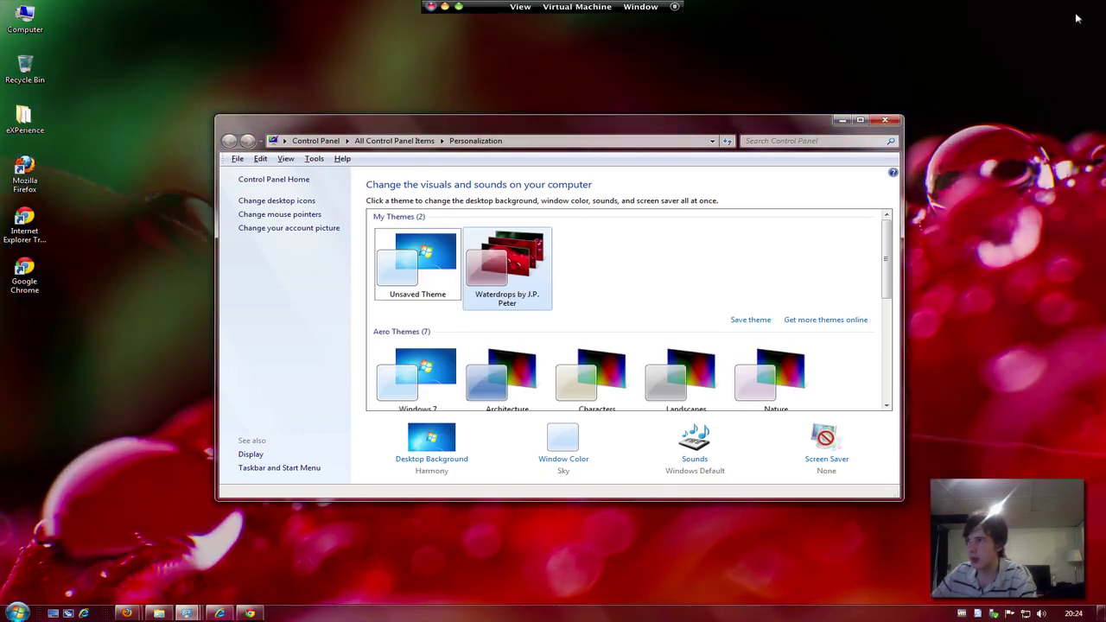
pyautogui.click(842, 119)
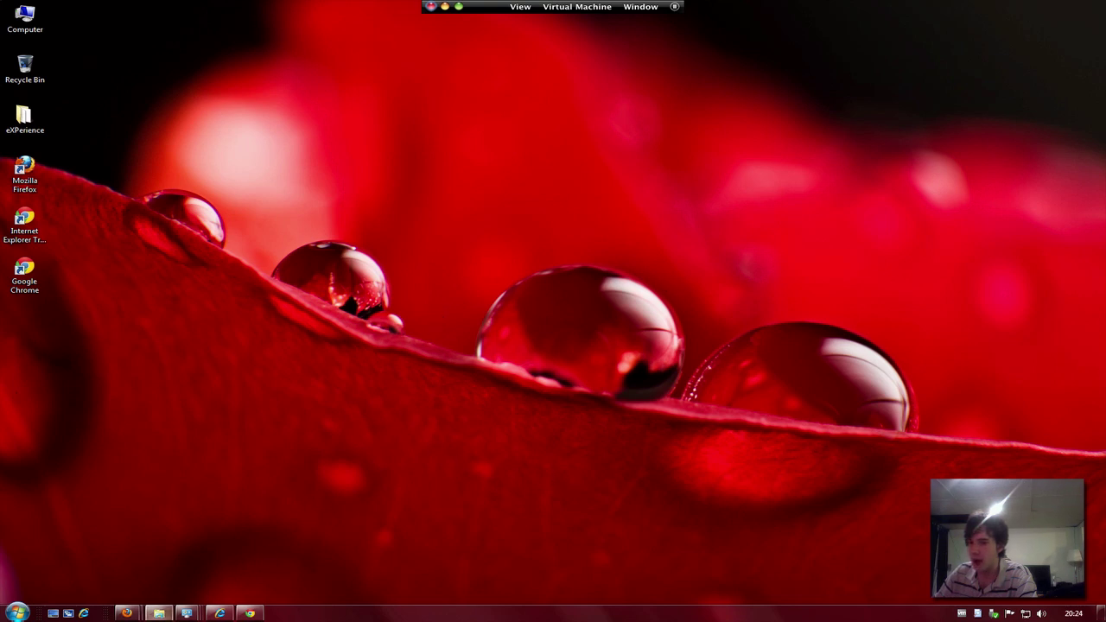
pyautogui.click(17, 613)
pyautogui.click(18, 613)
pyautogui.moveTo(304, 463); pyautogui.dragTo(213, 587)
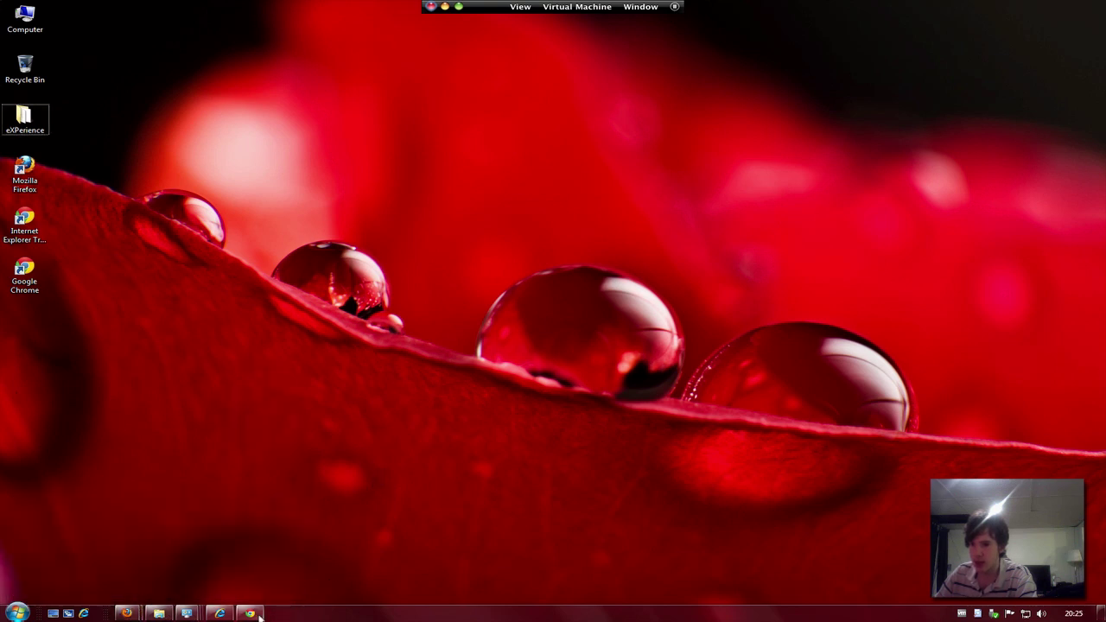
# Switch back to Google Chrome and load google.com in a new tab
pyautogui.hotkey('alt', 'Tab')
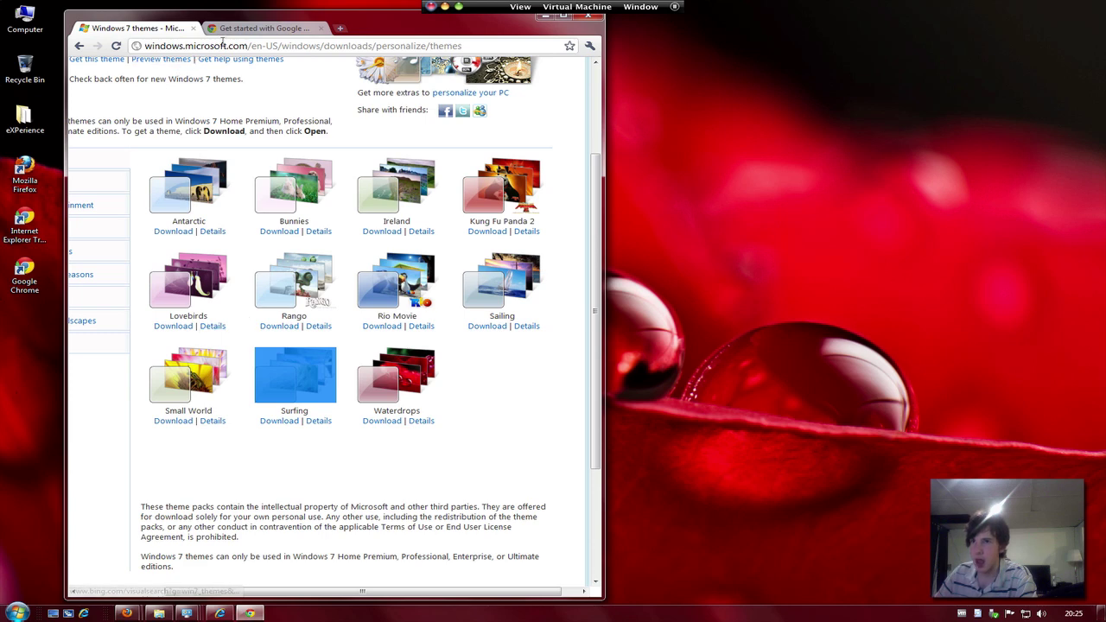
pyautogui.click(340, 28)
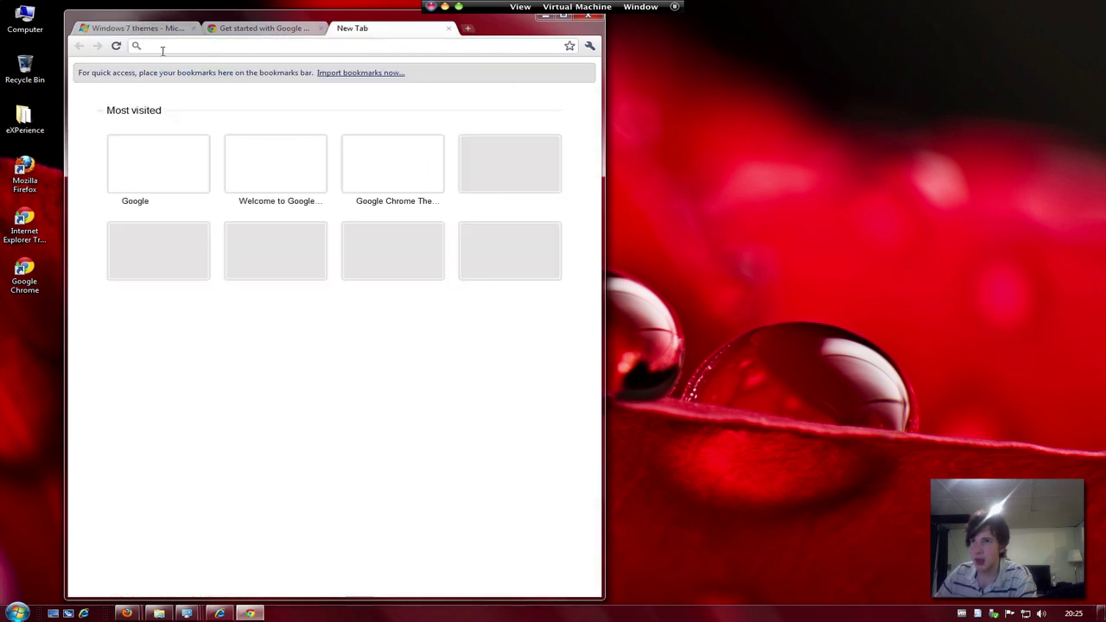
pyautogui.write('google.com')
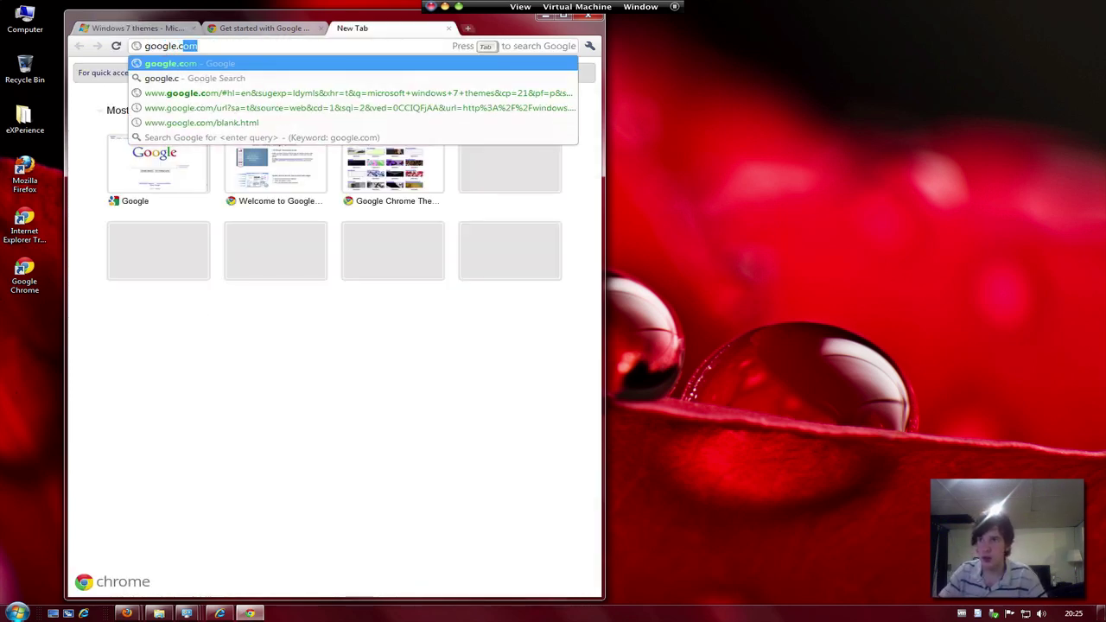
pyautogui.press('Return')
# Search for "cursorfx" and open Stardock's CursorFX product page from the results
pyautogui.write('cur')
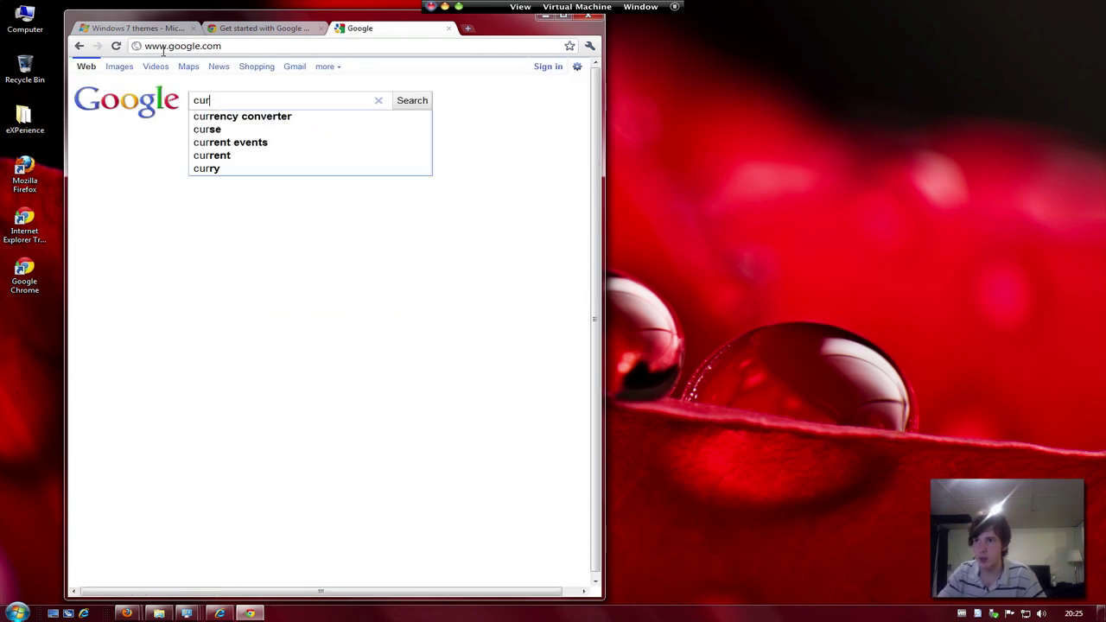
pyautogui.write('sorfx')
pyautogui.press('Return')
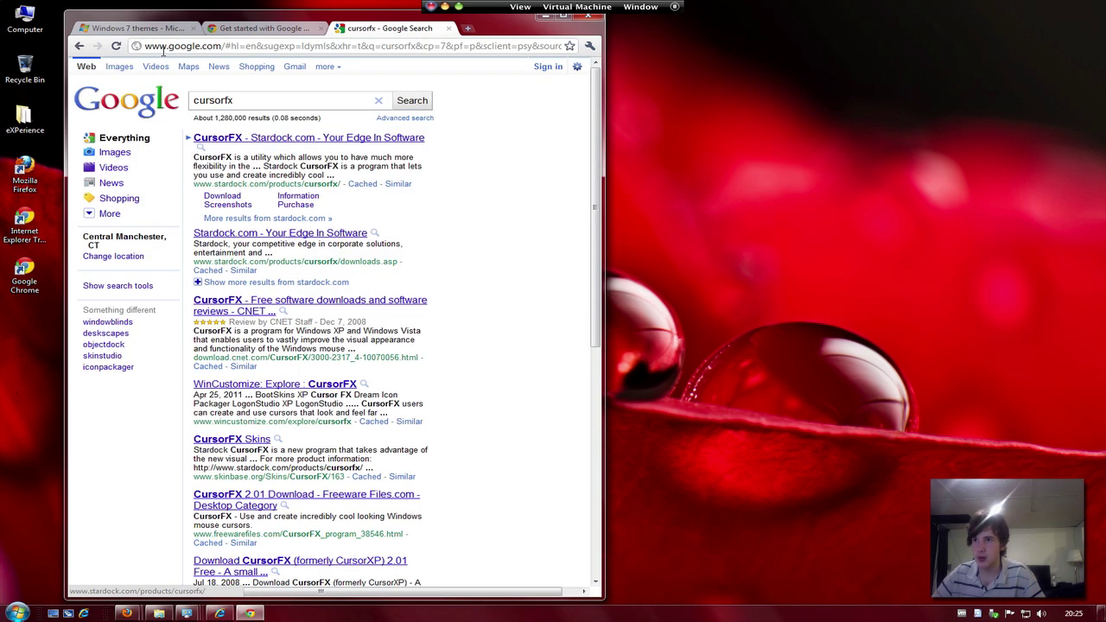
pyautogui.click(371, 138)
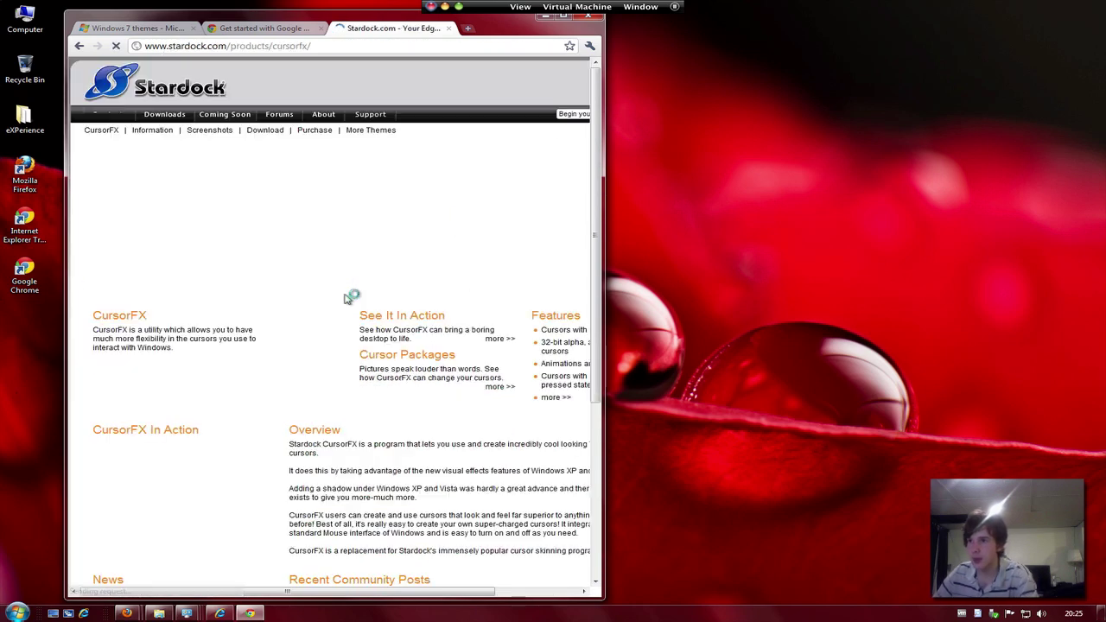
# View a sample CursorFX cursor screenshot, return to the product page, and open the CursorFX download page
pyautogui.click(207, 414)
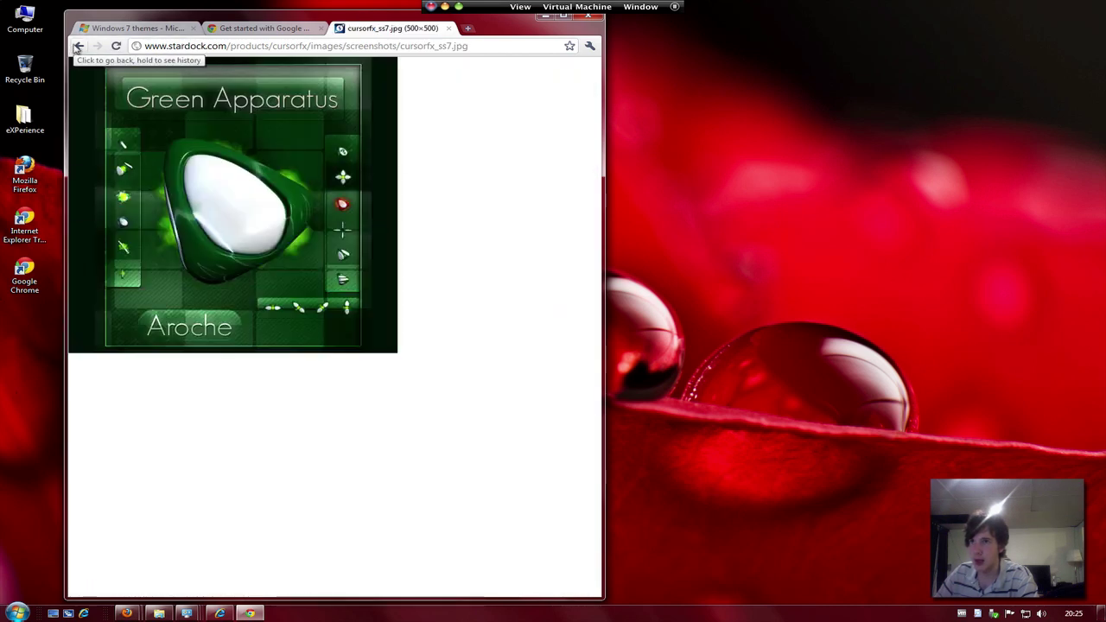
pyautogui.click(78, 46)
pyautogui.click(250, 334)
pyautogui.moveTo(328, 592); pyautogui.dragTo(427, 592)
# Download the free CursorFX version through CNET Download.com and allow CursorFX_public.exe to be saved
pyautogui.click(440, 513)
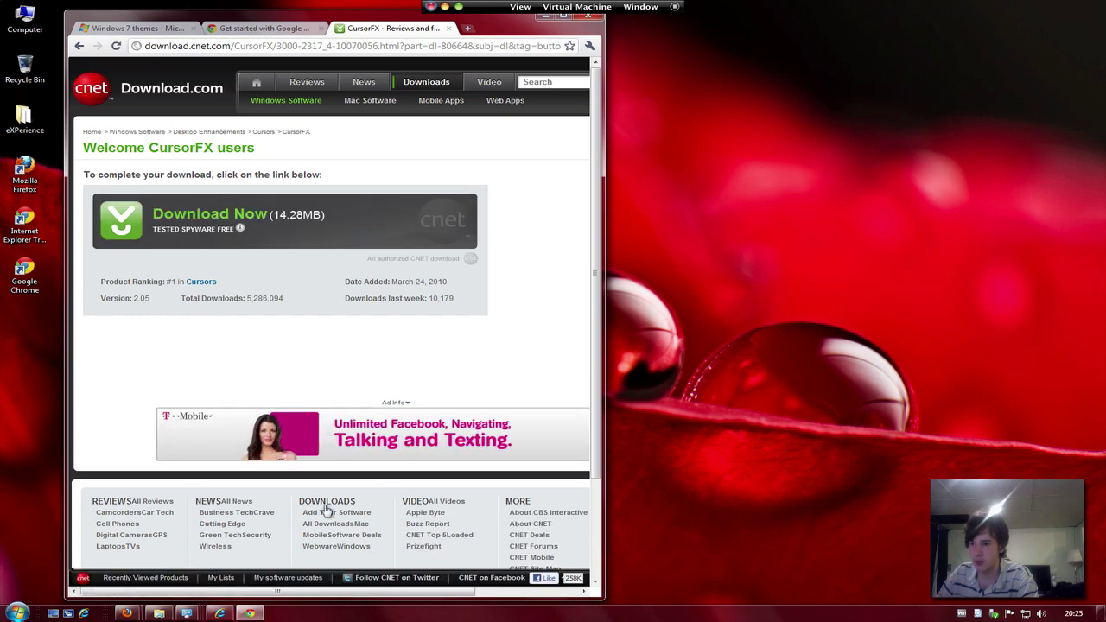
pyautogui.click(201, 237)
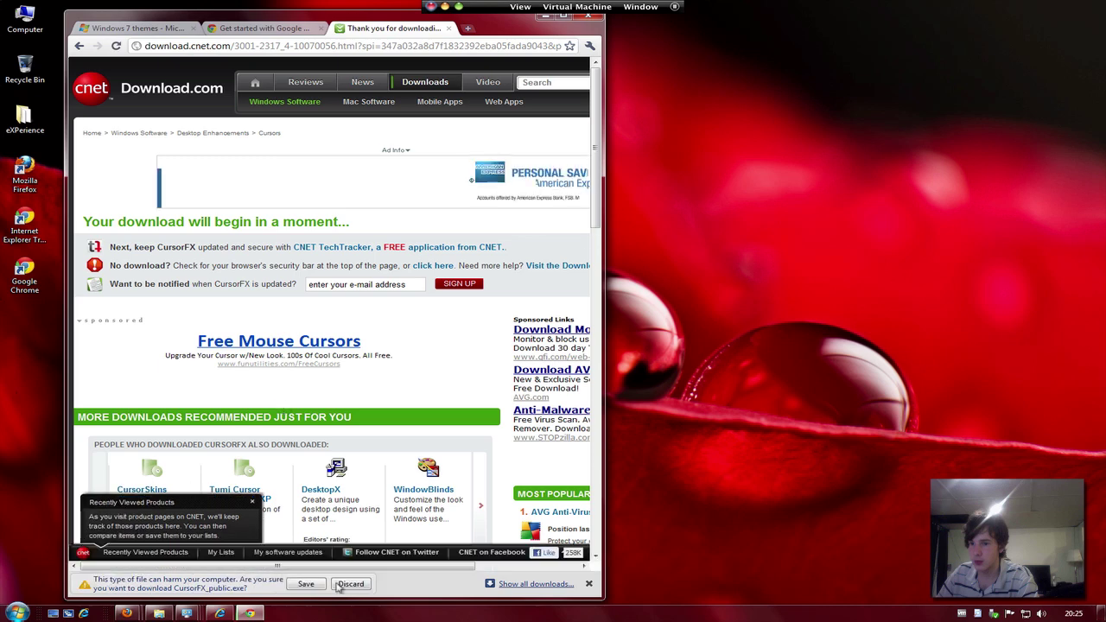
pyautogui.click(312, 586)
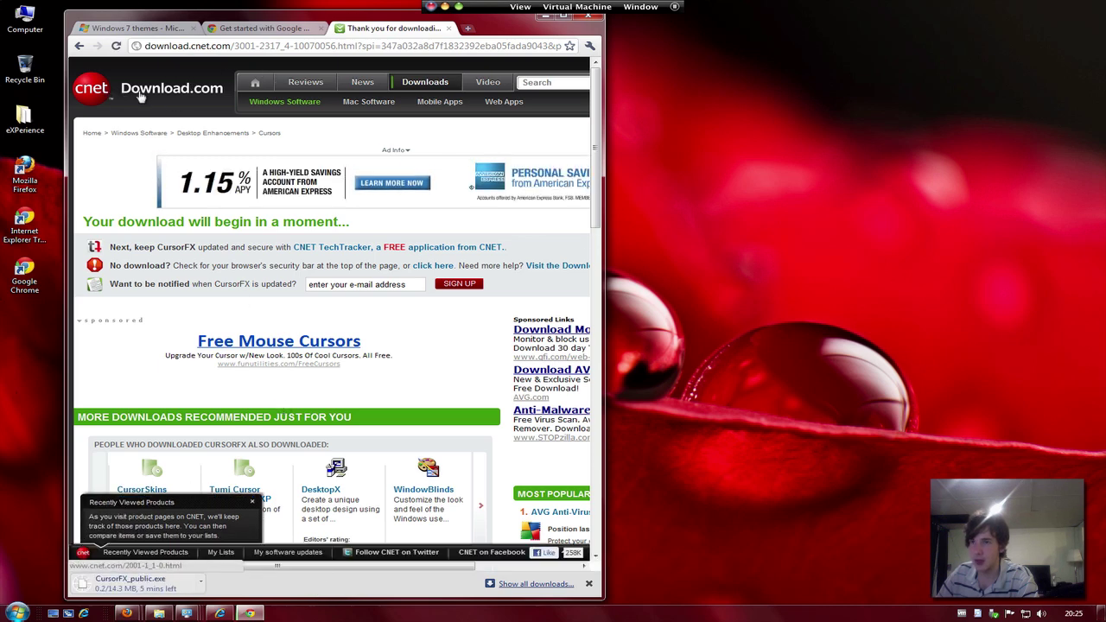
# Go back to Stardock's CursorFX download page with the feature list
pyautogui.click(79, 48)
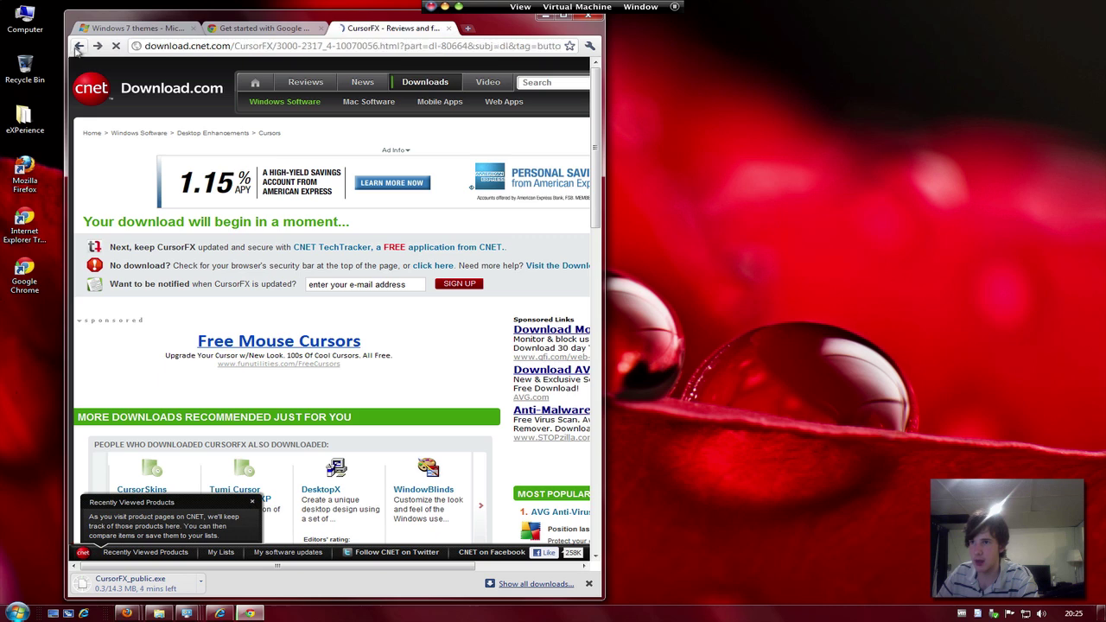
pyautogui.click(82, 47)
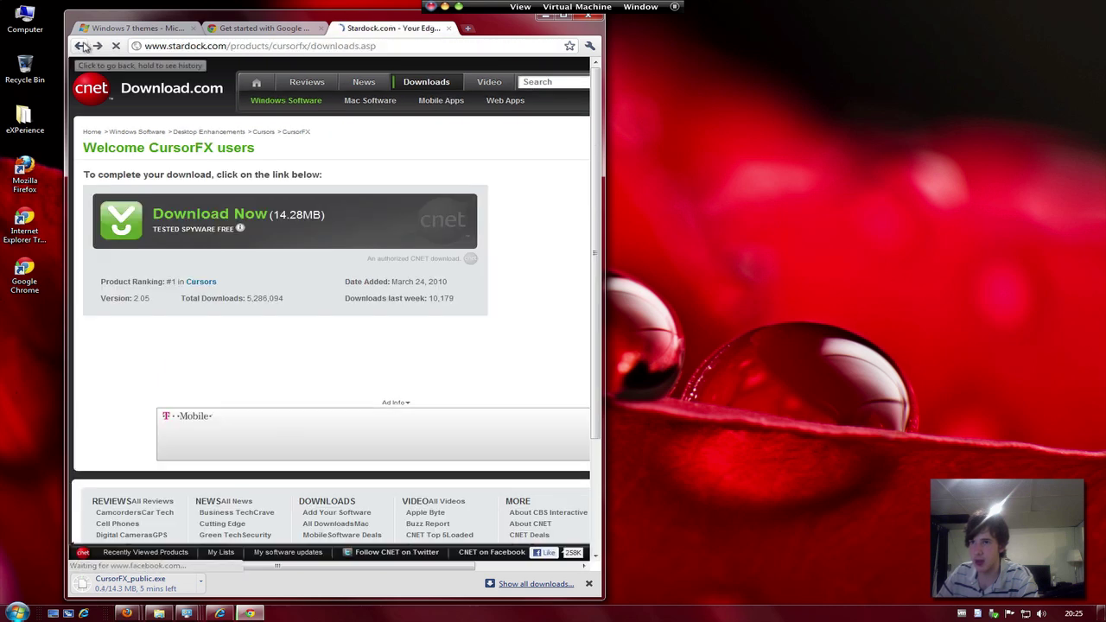
pyautogui.moveTo(376, 568); pyautogui.dragTo(207, 557)
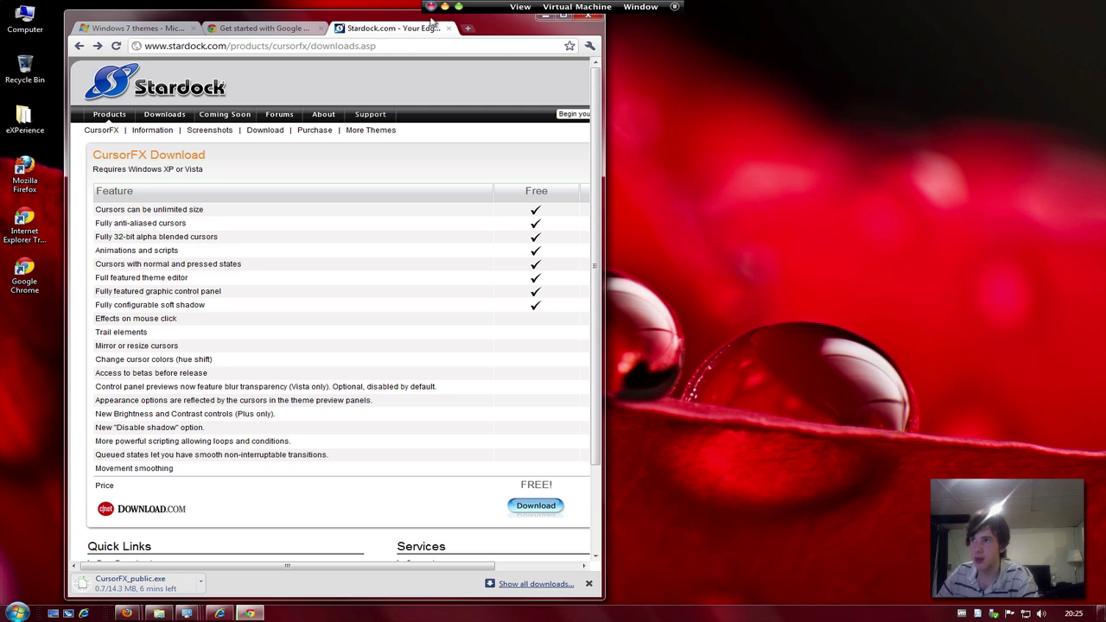
pyautogui.moveTo(250, 19); pyautogui.dragTo(251, 10)
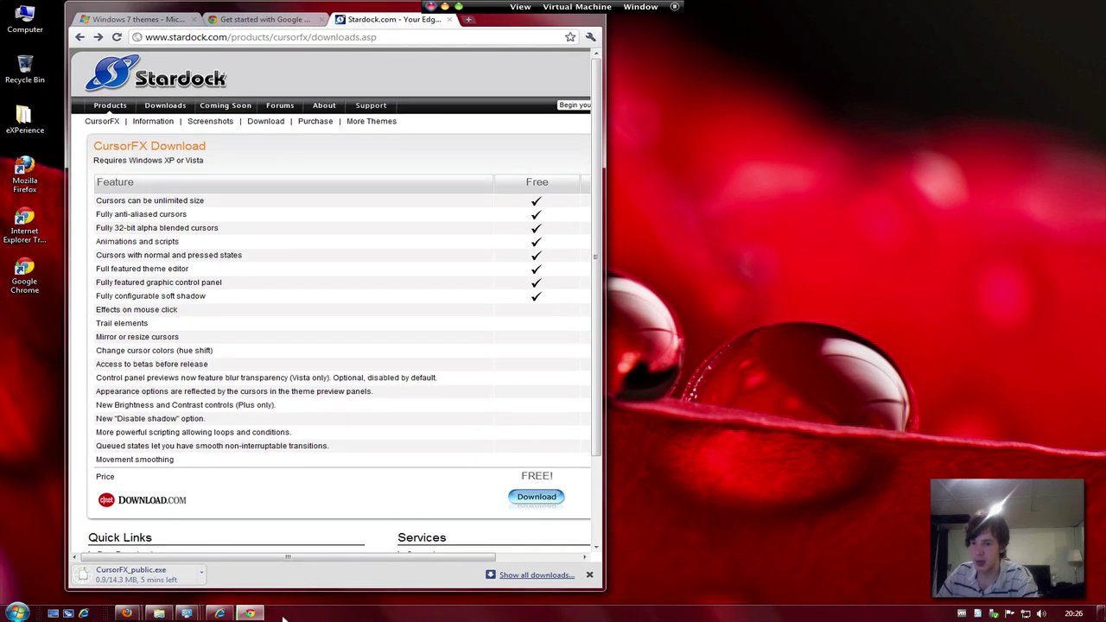
pyautogui.moveTo(247, 615)
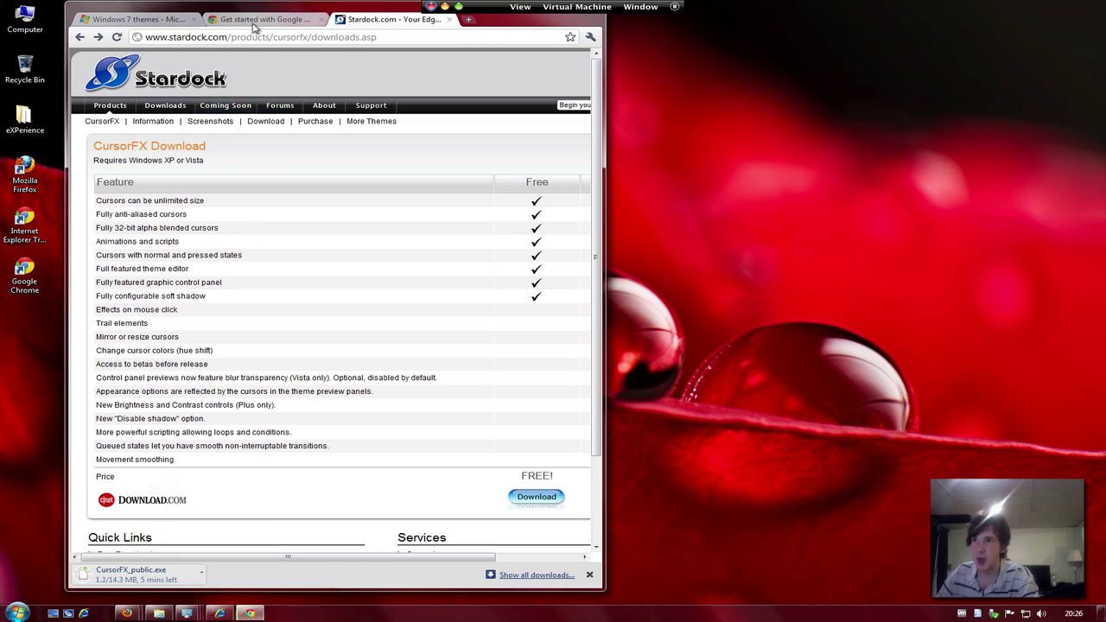
pyautogui.click(255, 20)
pyautogui.click(384, 37)
pyautogui.click(393, 19)
pyautogui.click(249, 613)
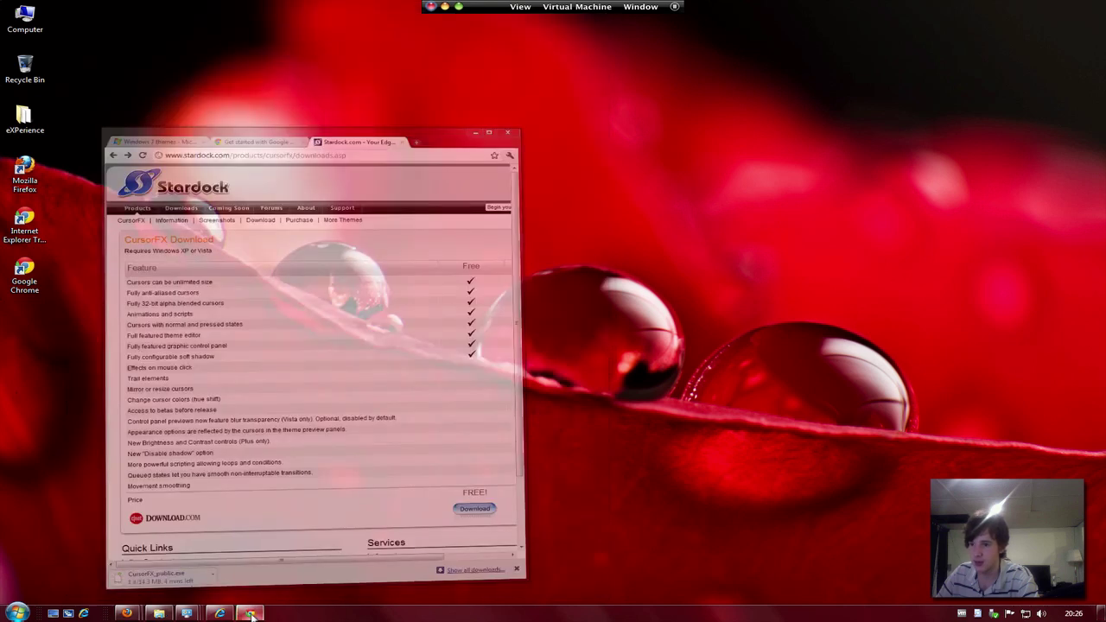
pyautogui.click(250, 613)
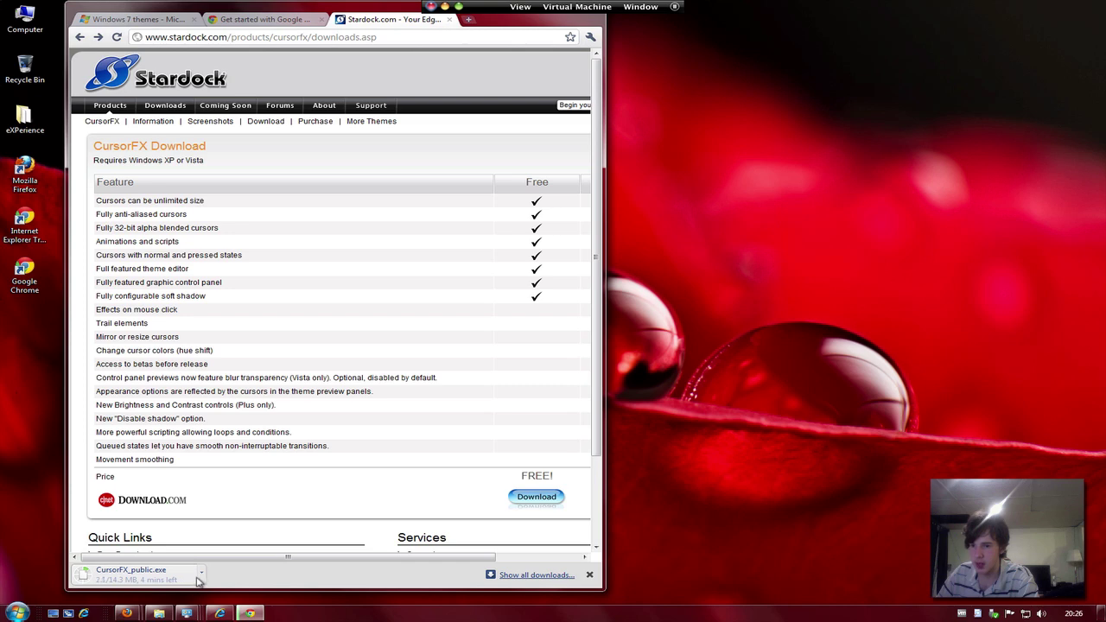
# Cancel the CursorFX_public.exe download that is in progress
pyautogui.click(200, 582)
pyautogui.click(201, 573)
pyautogui.click(250, 530)
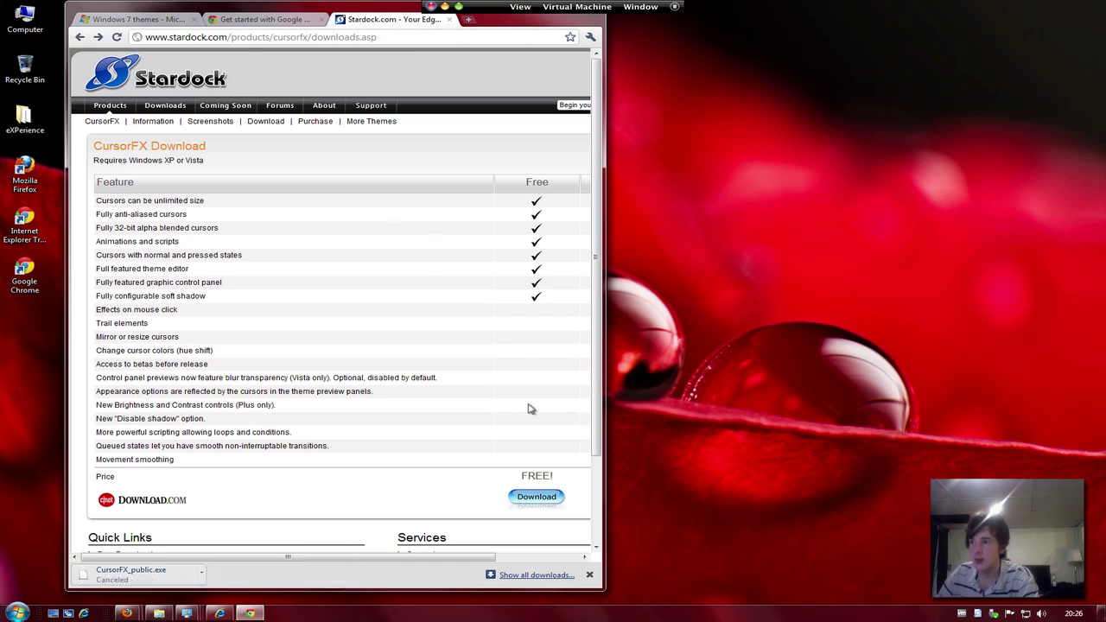
# Download the free CursorFX version again through CNET Download.com and allow CursorFX_public.exe to be saved
pyautogui.click(543, 499)
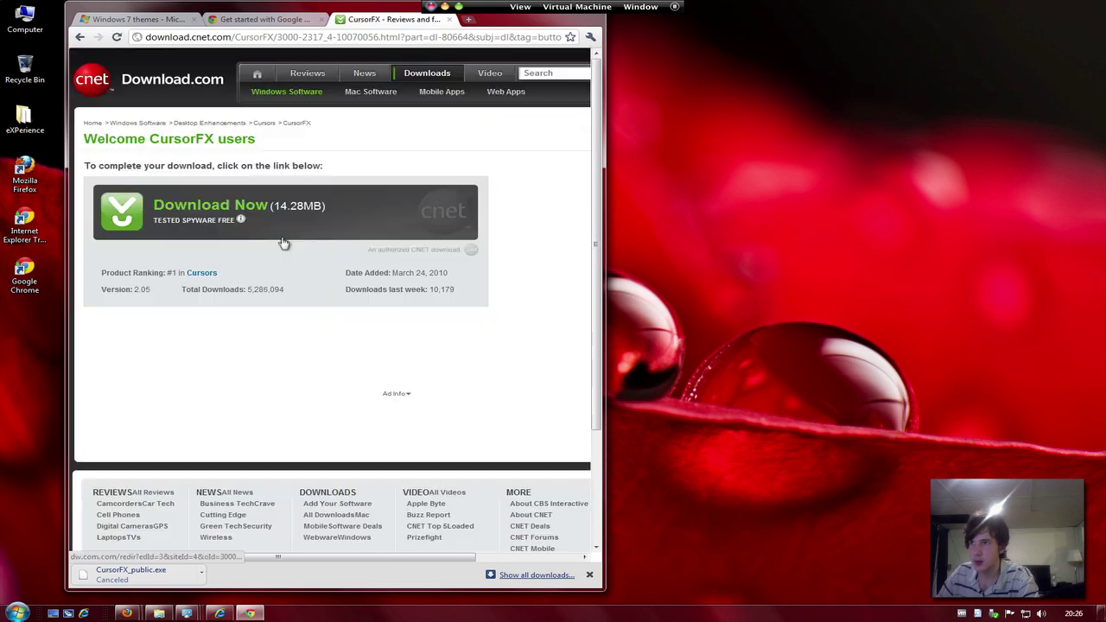
pyautogui.click(188, 216)
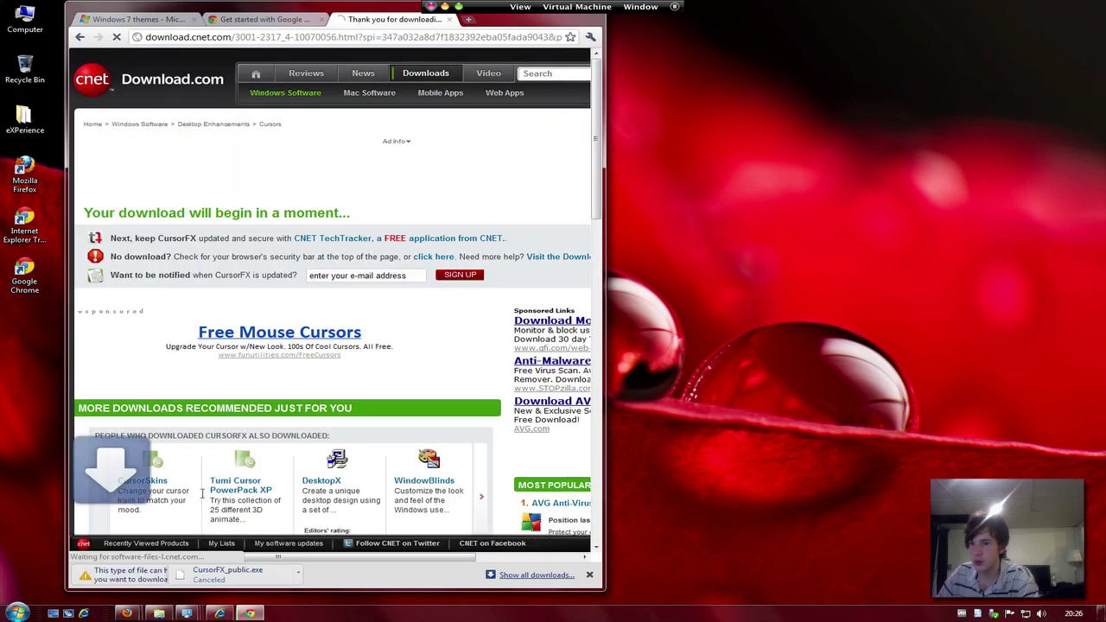
pyautogui.click(307, 574)
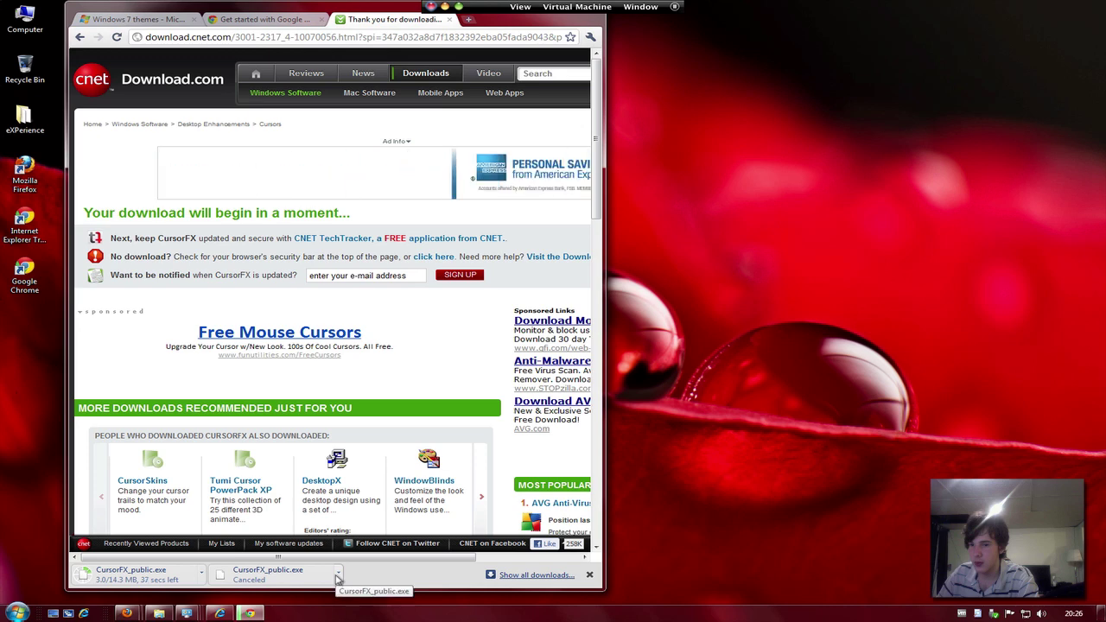
pyautogui.click(344, 579)
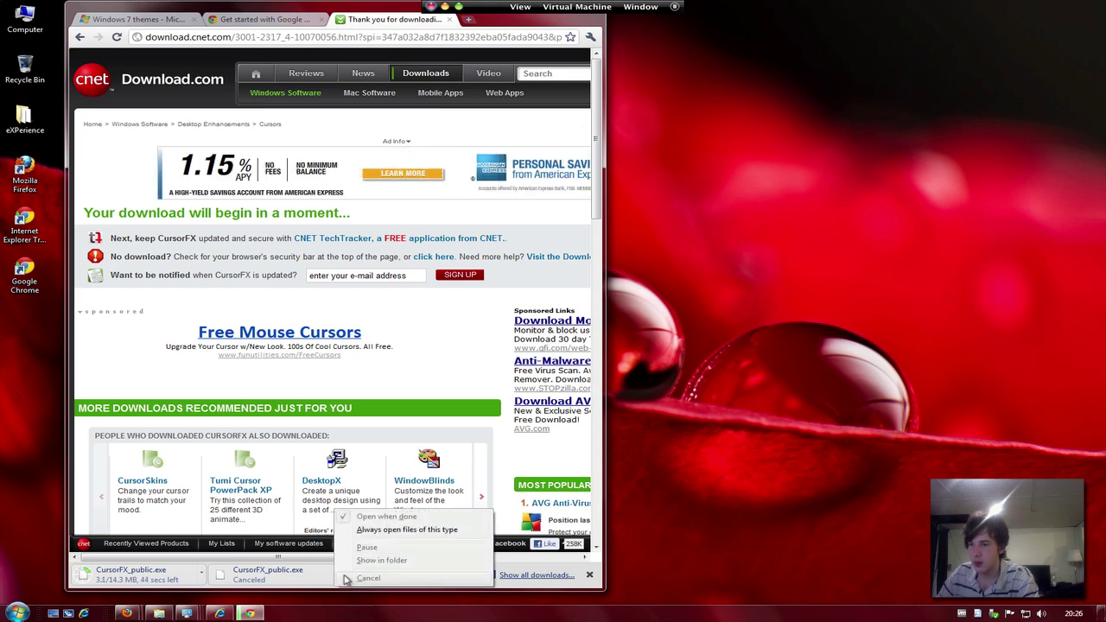
pyautogui.click(220, 404)
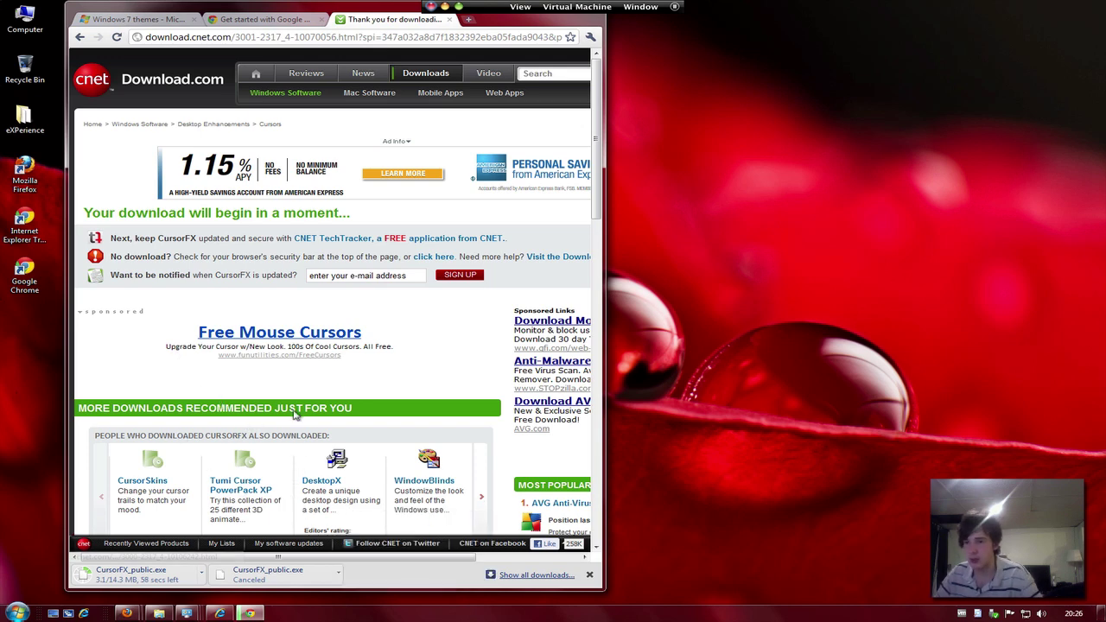
pyautogui.press('super+Tab')
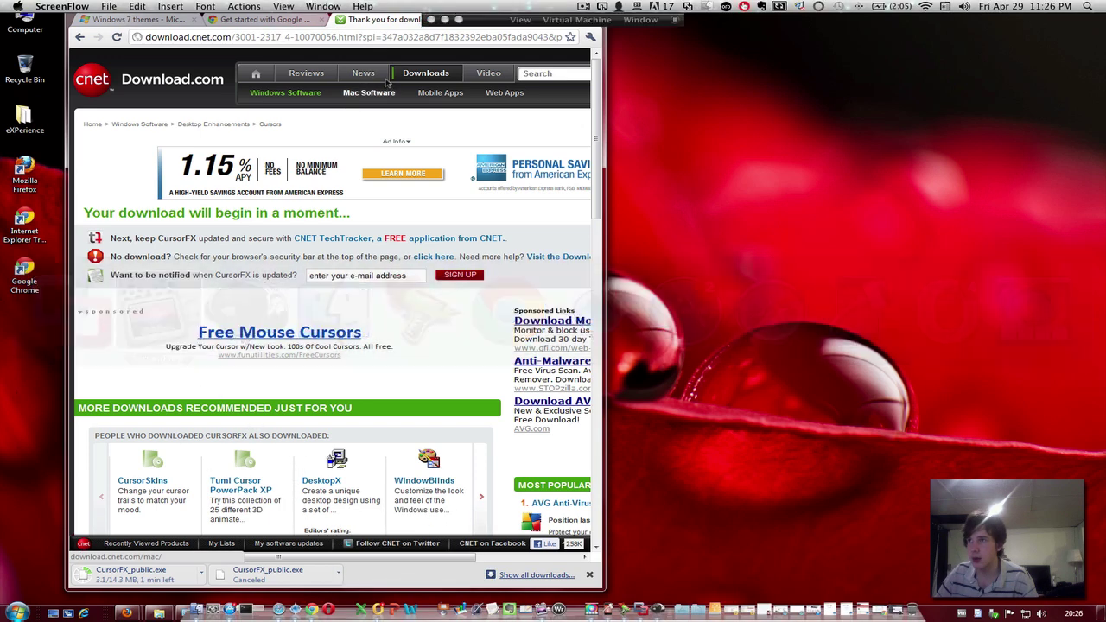
pyautogui.click(583, 7)
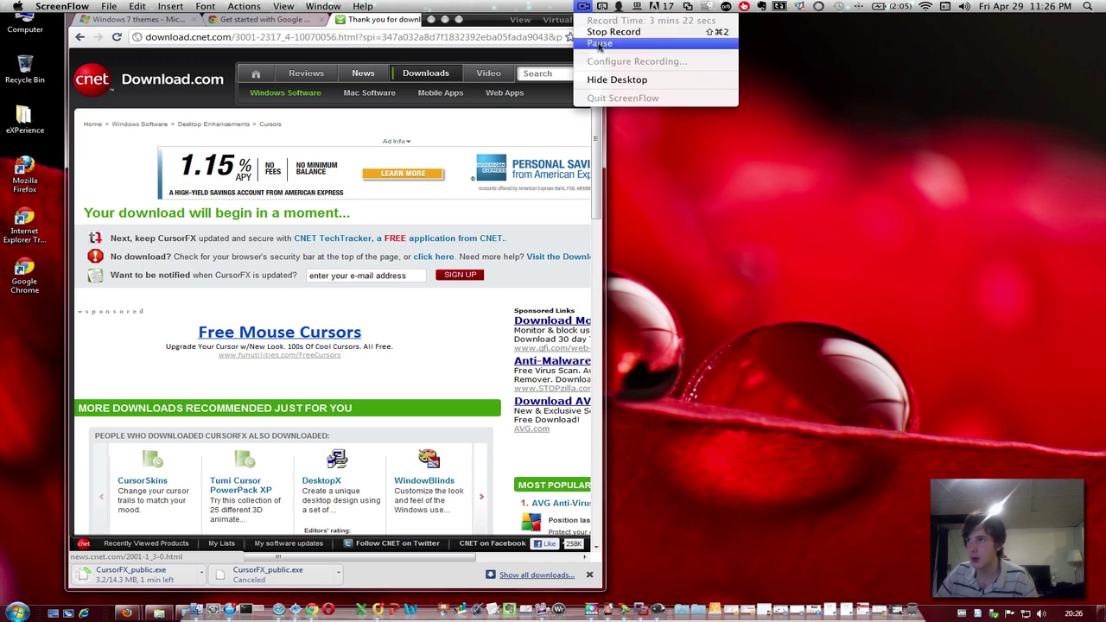
pyautogui.click(600, 42)
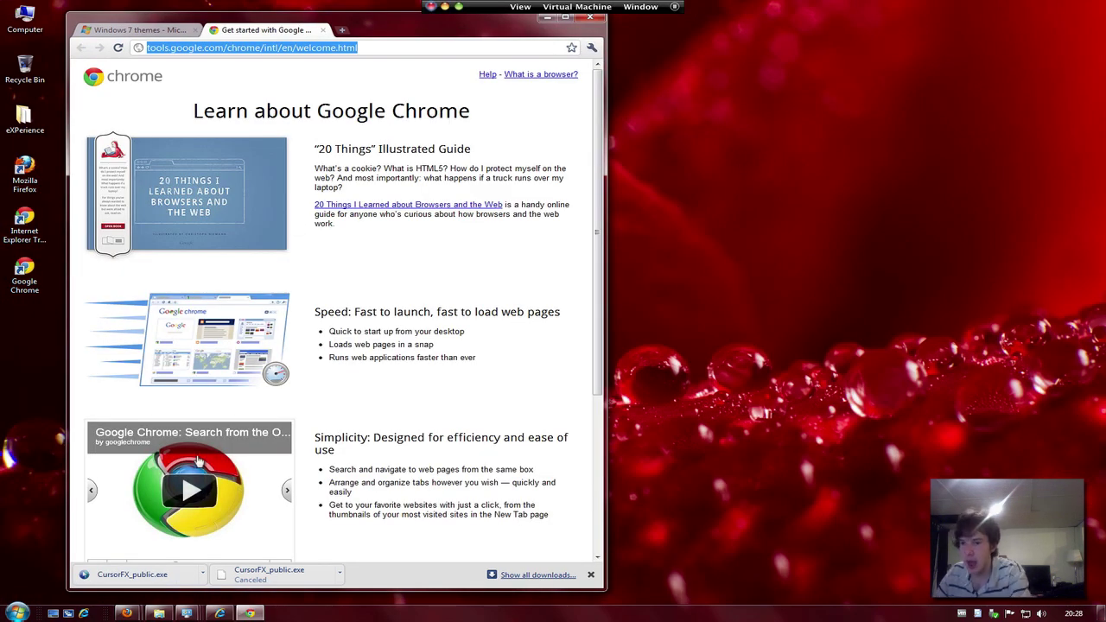
# Run the downloaded CursorFX_public.exe installer and minimize the browser window behind the setup wizard
pyautogui.click(128, 576)
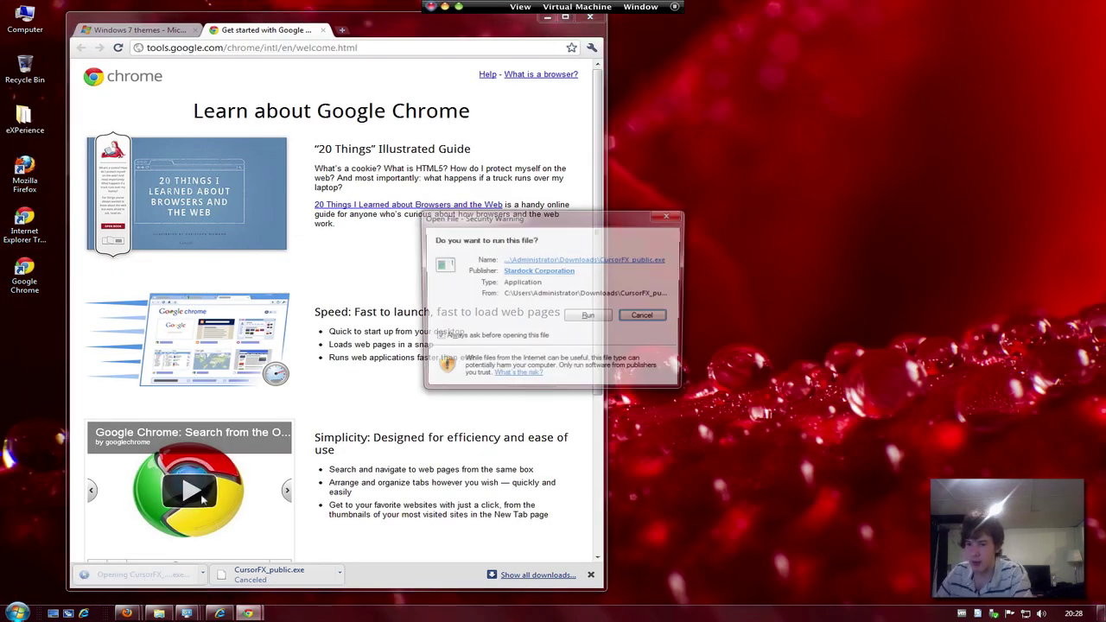
pyautogui.click(589, 317)
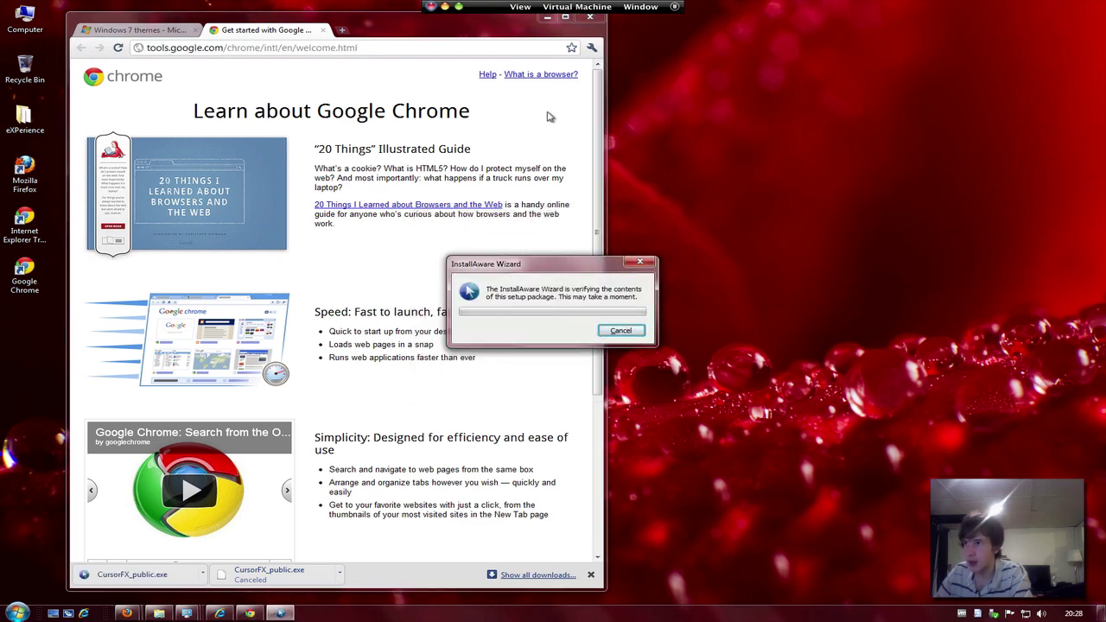
pyautogui.moveTo(529, 267); pyautogui.dragTo(660, 232)
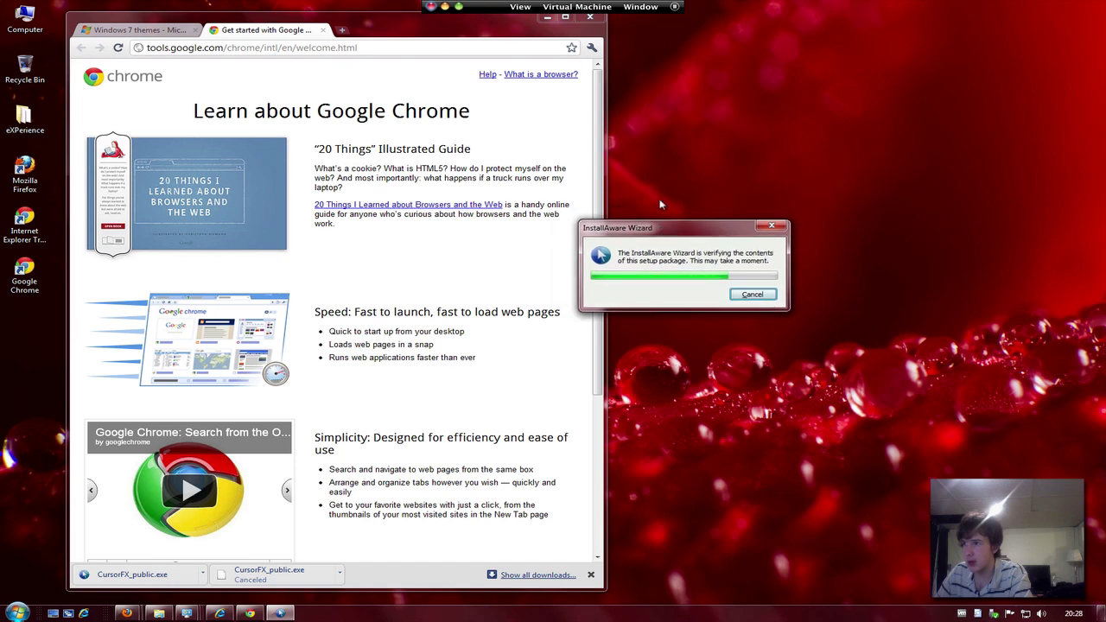
pyautogui.click(409, 29)
pyautogui.click(547, 19)
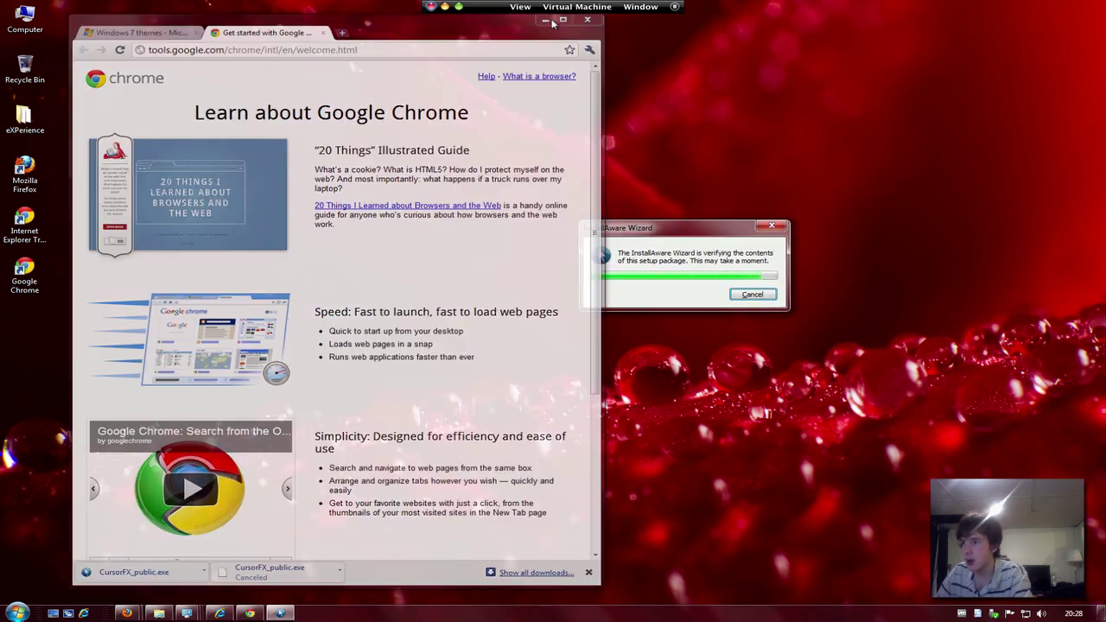
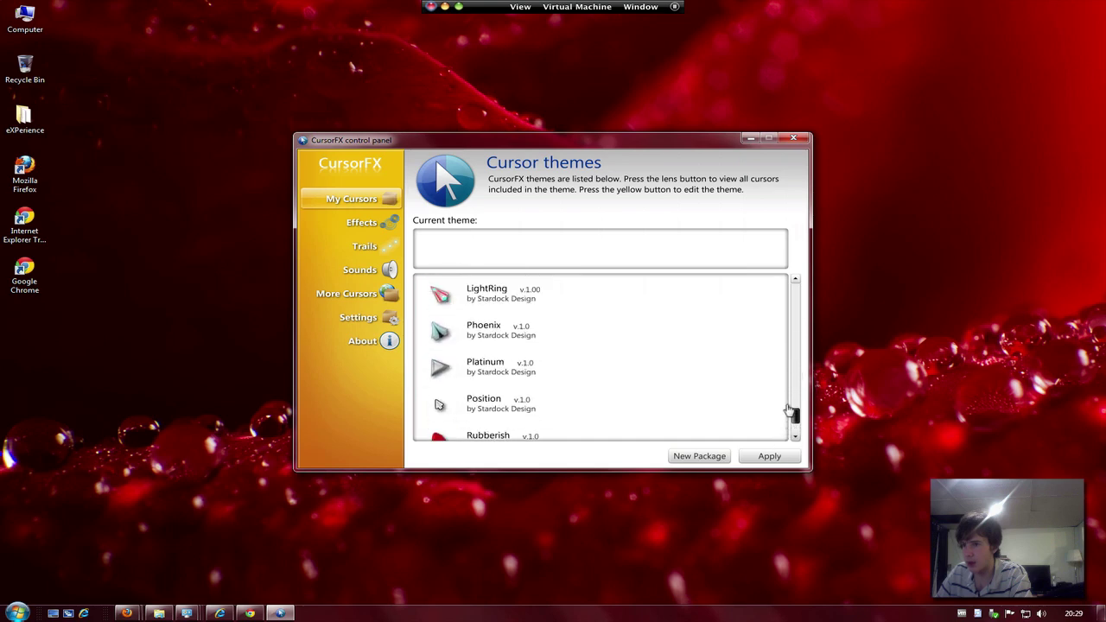
# Apply the Hand cursor theme in the CursorFX control panel, then minimize the panel and try the cursor on the desktop
pyautogui.click(494, 369)
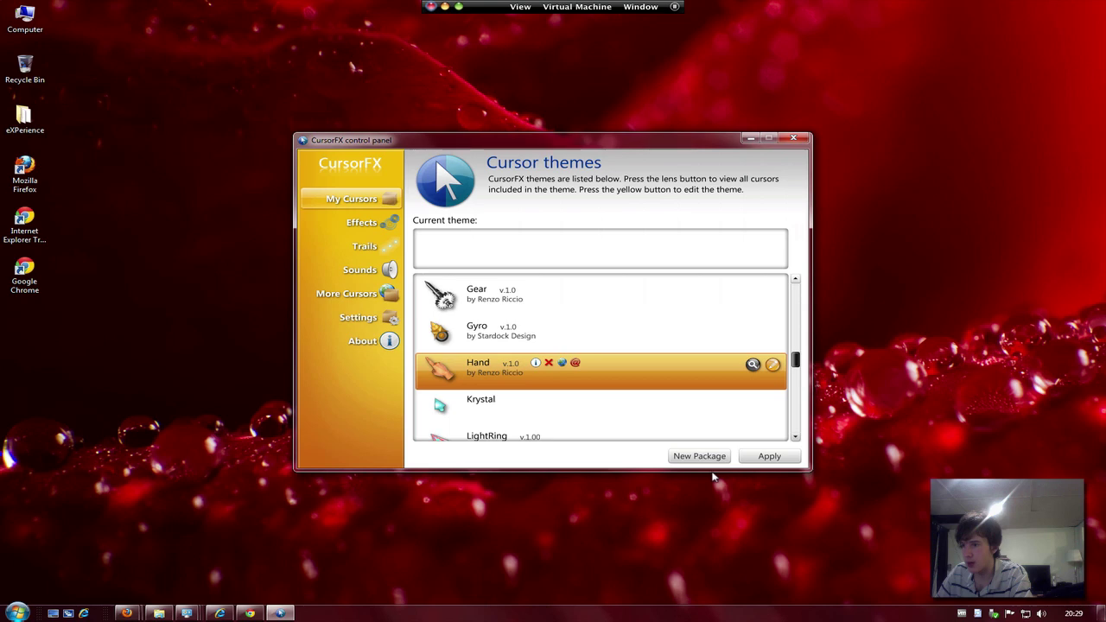
pyautogui.click(768, 458)
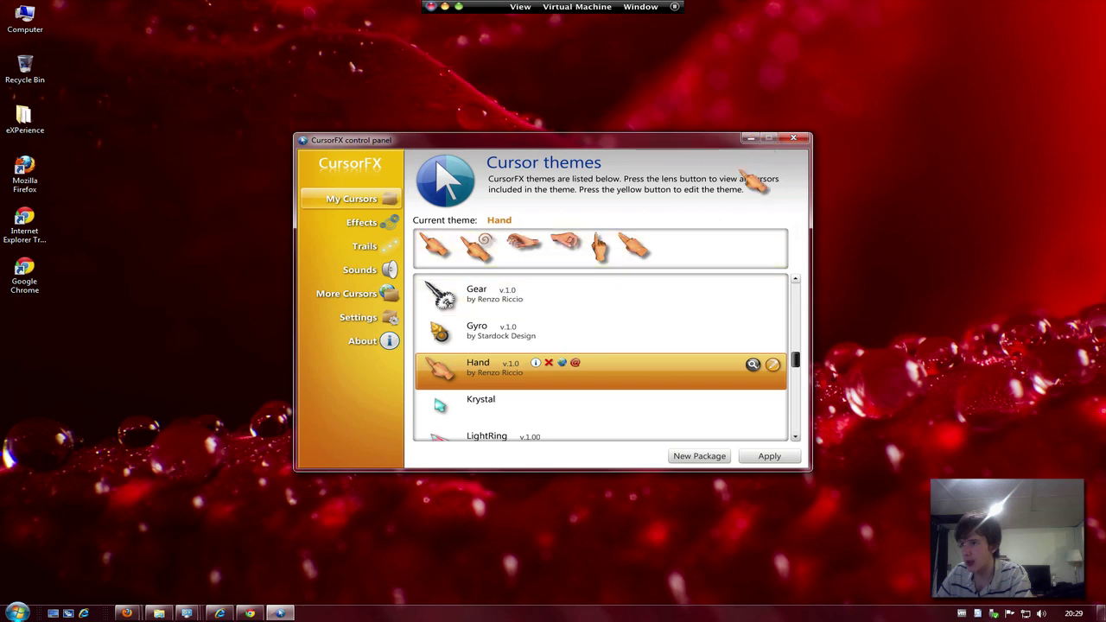
pyautogui.click(767, 138)
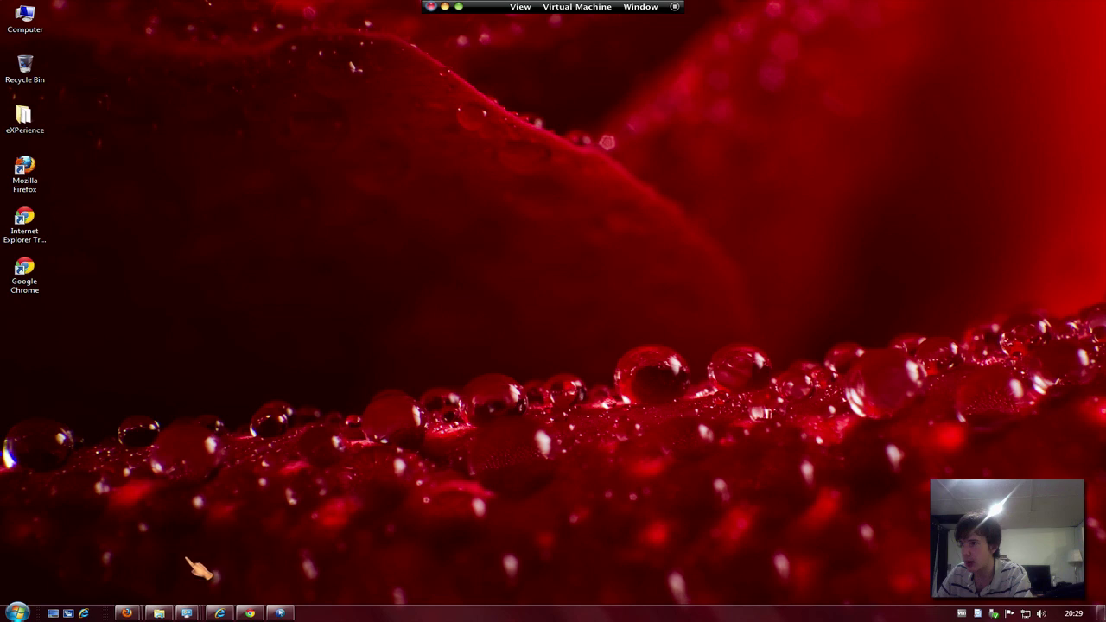
pyautogui.moveTo(170, 484); pyautogui.dragTo(275, 551)
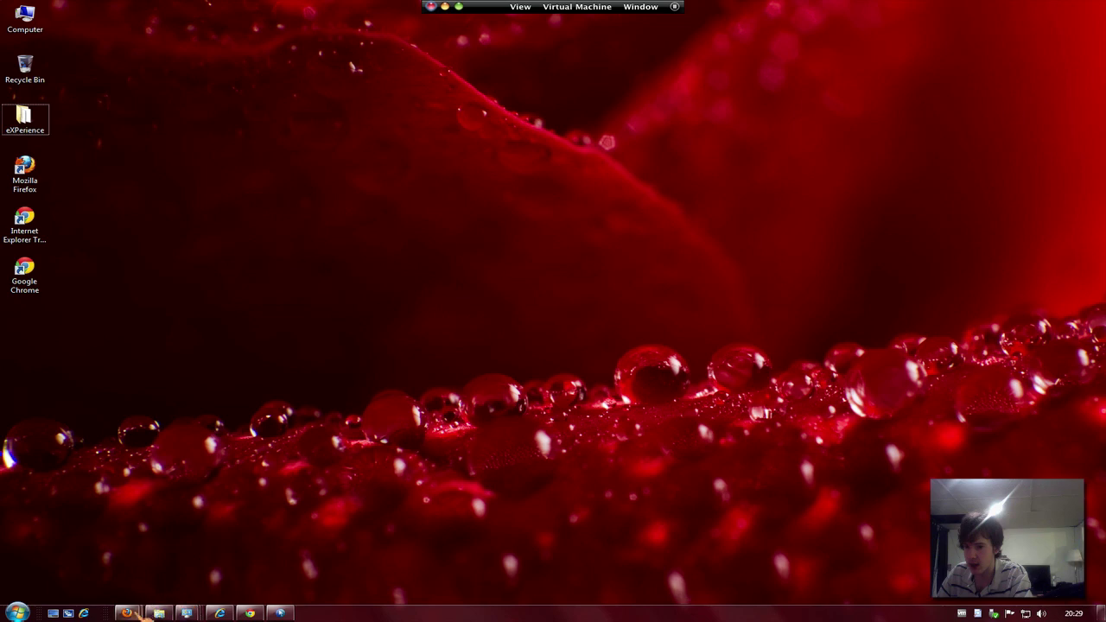
# Switch back to Chrome, search Google for "wincustomize" and open the WinCustomize home page from the results
pyautogui.click(249, 613)
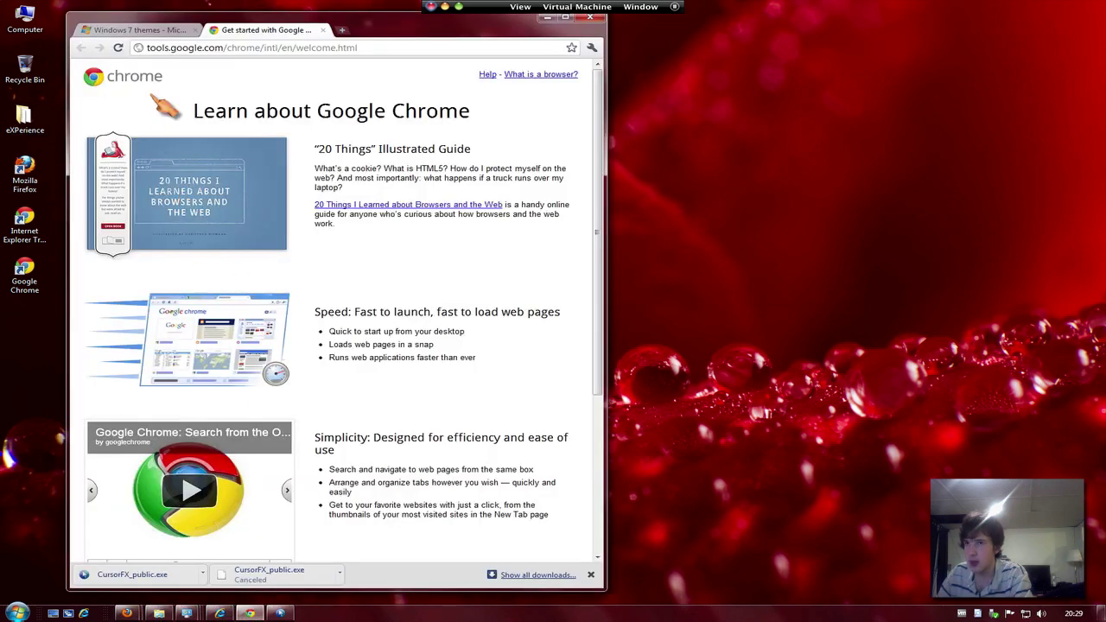
pyautogui.click(217, 46)
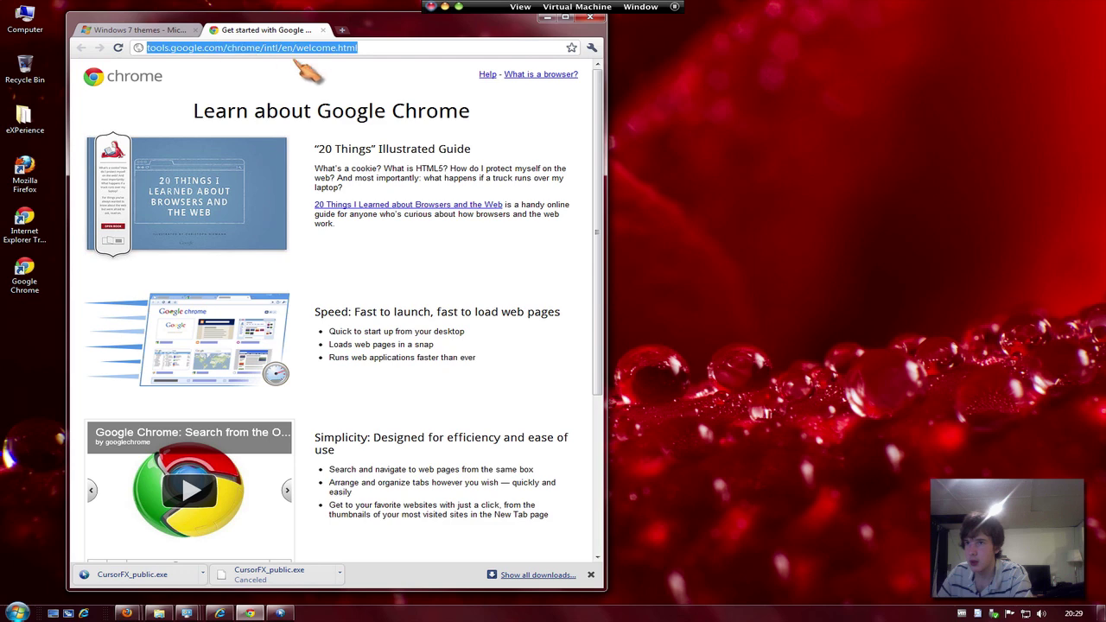
pyautogui.write('google.com')
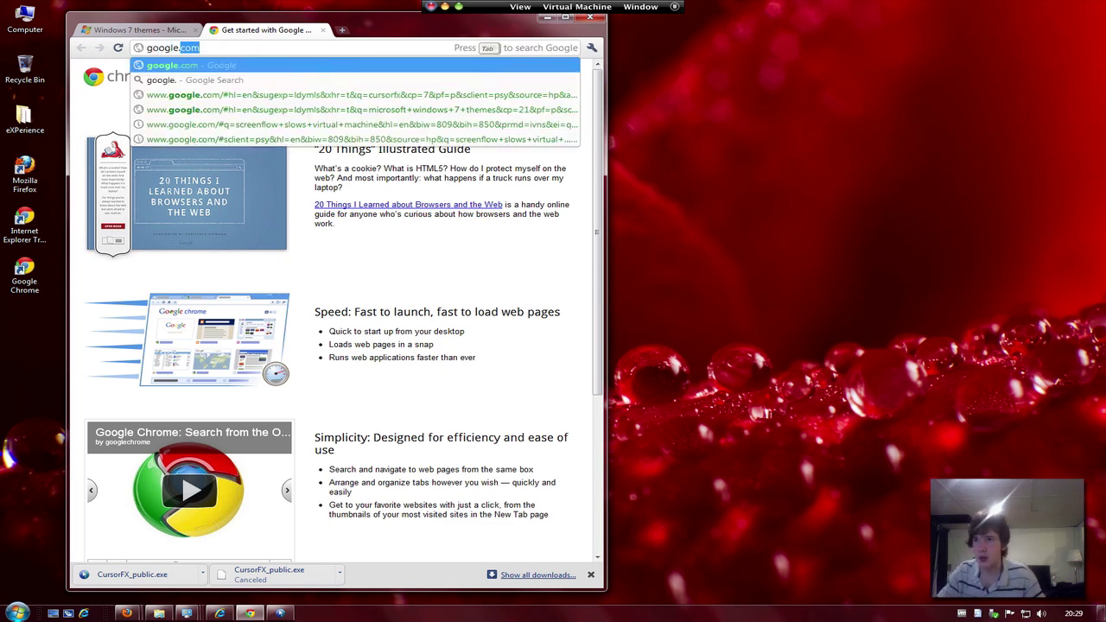
pyautogui.press('Return')
pyautogui.write('wincustomize\\')
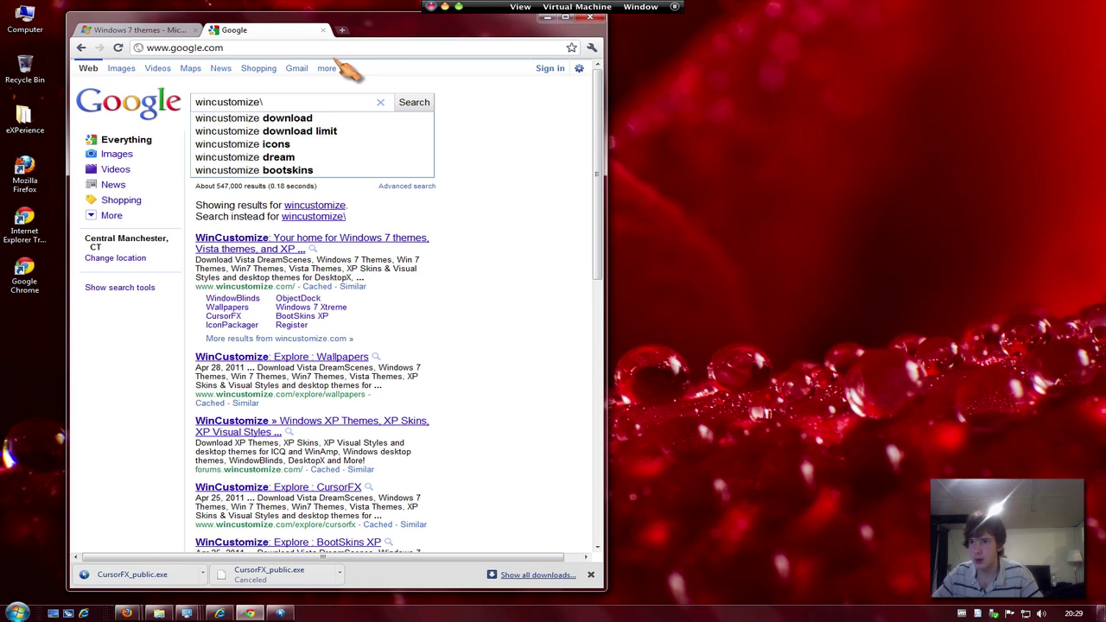
pyautogui.press('BackSpace')
pyautogui.press('Return')
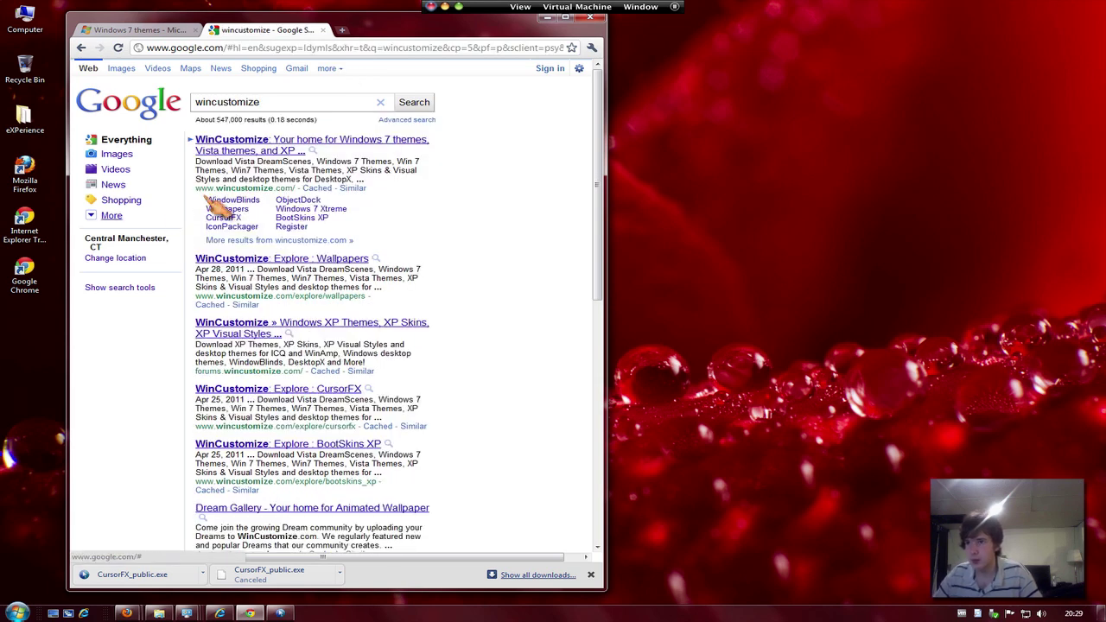
pyautogui.click(259, 151)
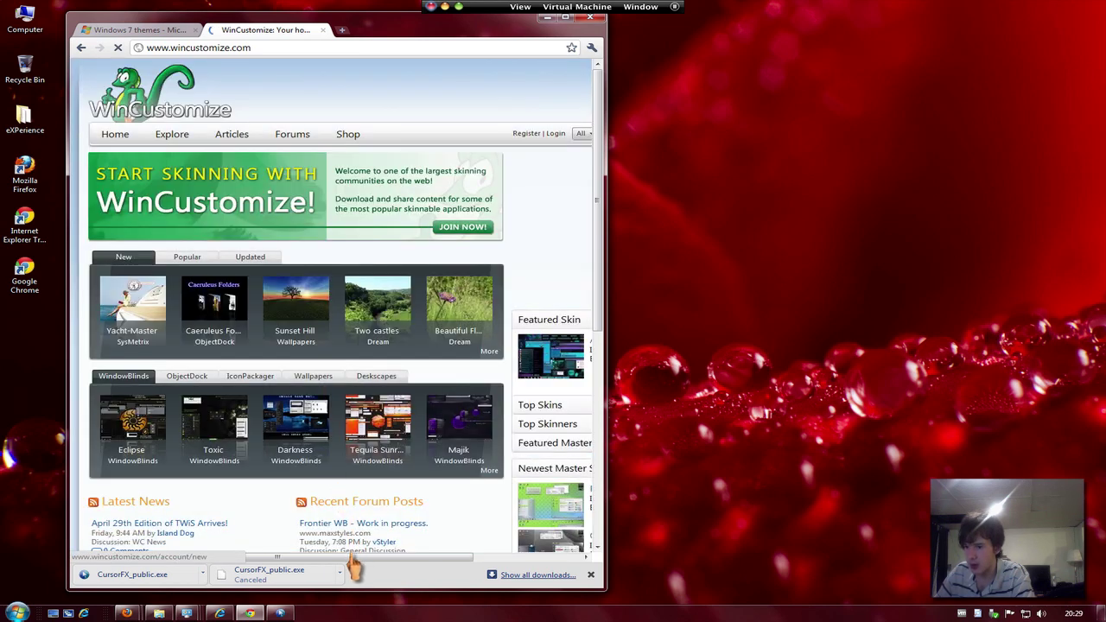
# Look over the WinCustomize home page and open its CursorFX gallery
pyautogui.moveTo(370, 563); pyautogui.dragTo(492, 574)
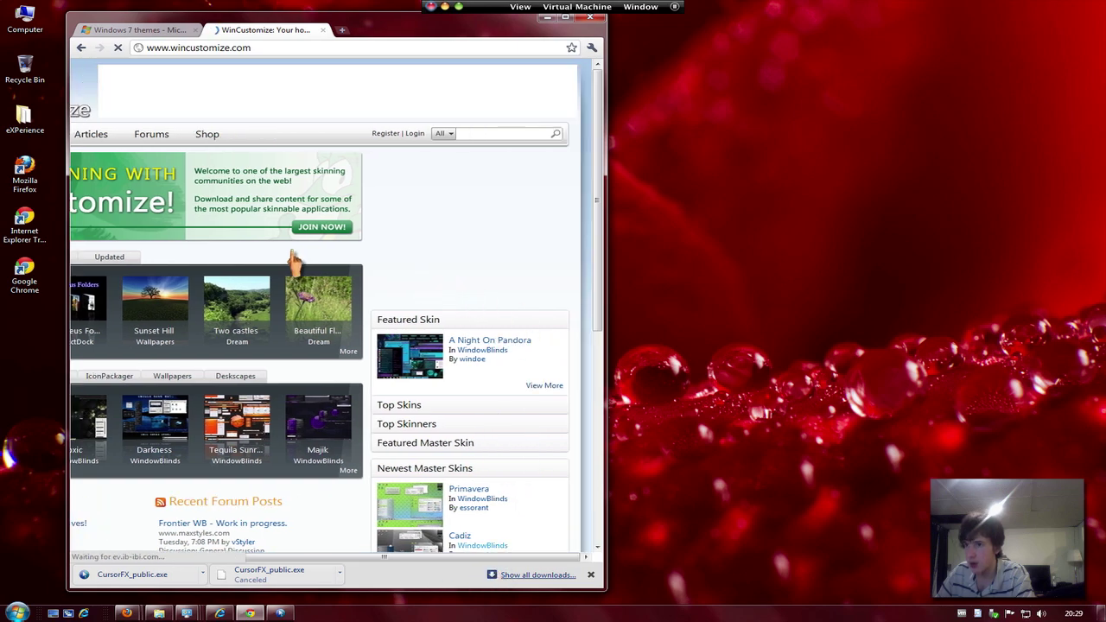
pyautogui.scroll(-5, 553, 389)
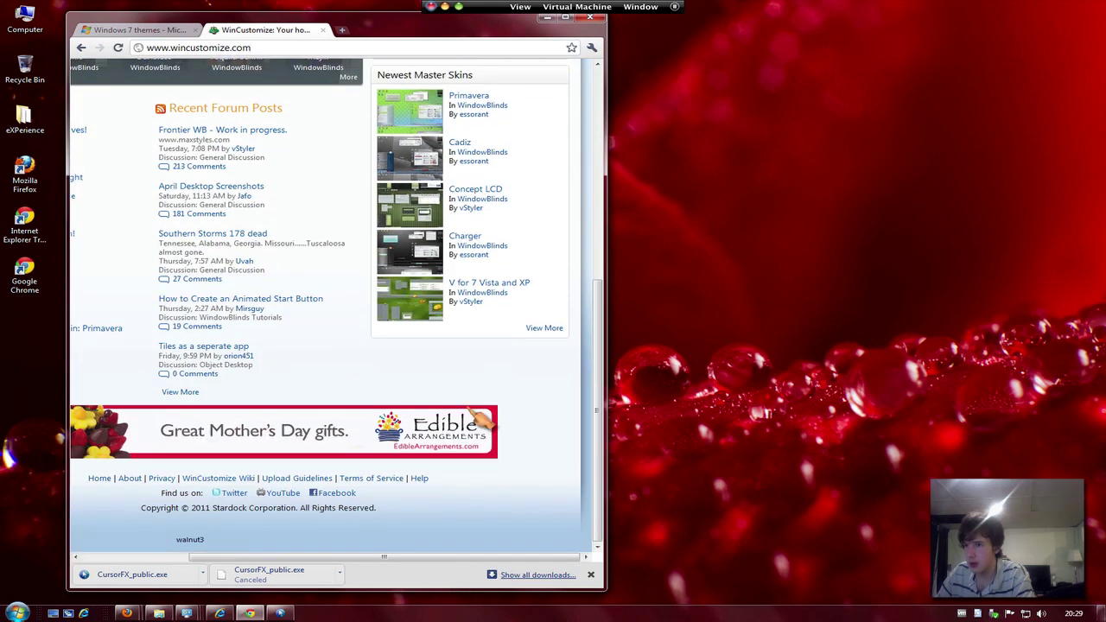
pyautogui.moveTo(424, 568); pyautogui.dragTo(222, 564)
pyautogui.scroll(1, 264, 393)
pyautogui.scroll(4, 264, 387)
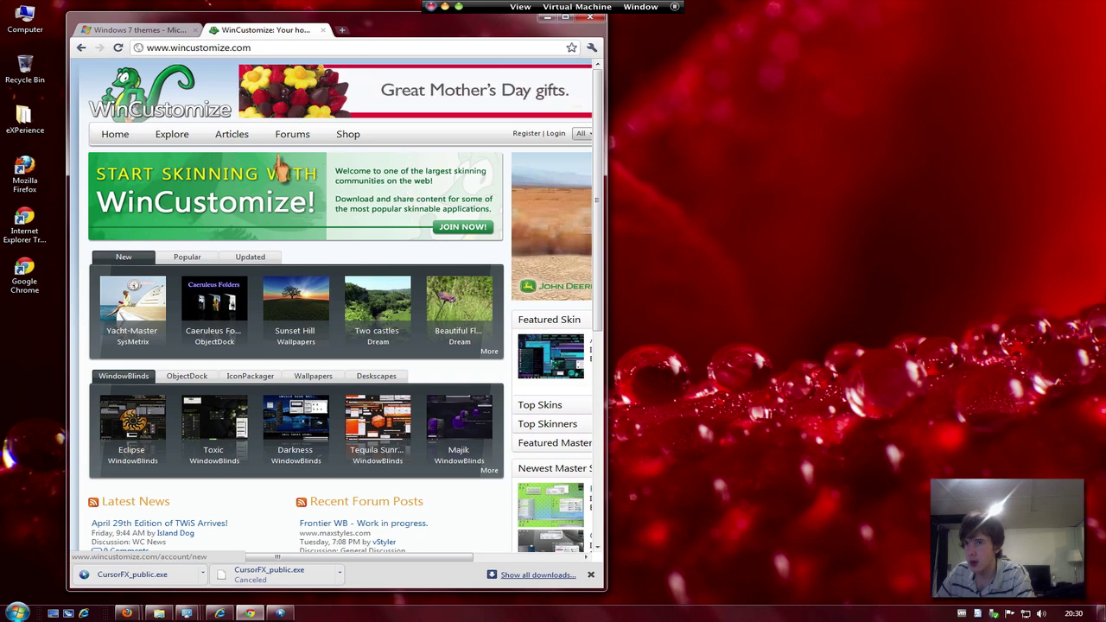
pyautogui.click(173, 143)
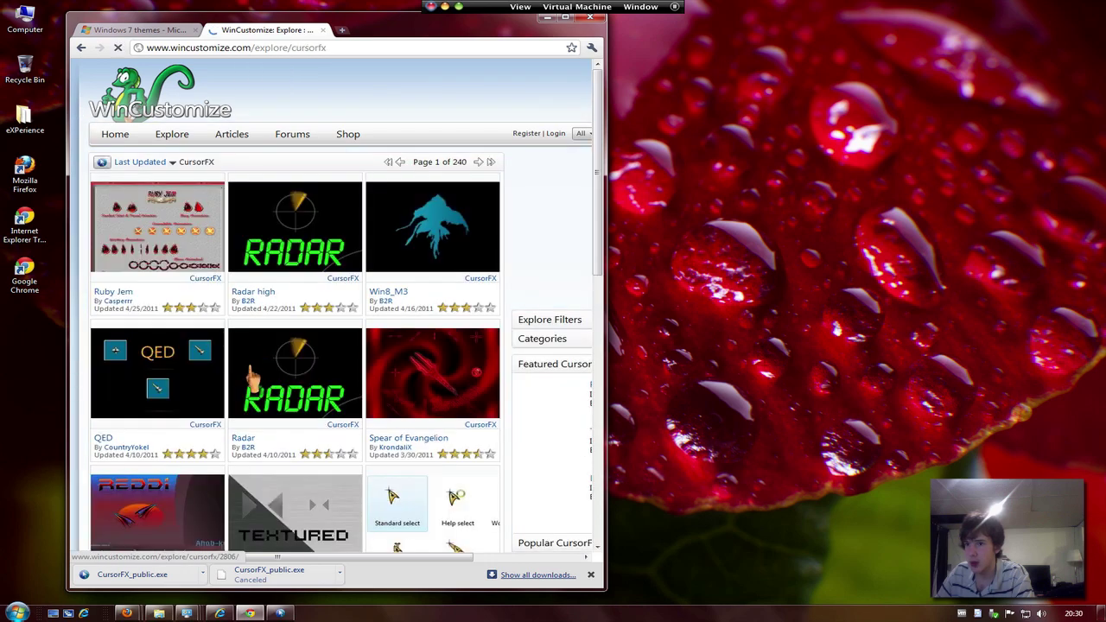
# Browse the CursorFX gallery through page 3, return to page 2 and open the "Blade." cursor's page
pyautogui.scroll(-2, 268, 414)
pyautogui.scroll(-3, 276, 427)
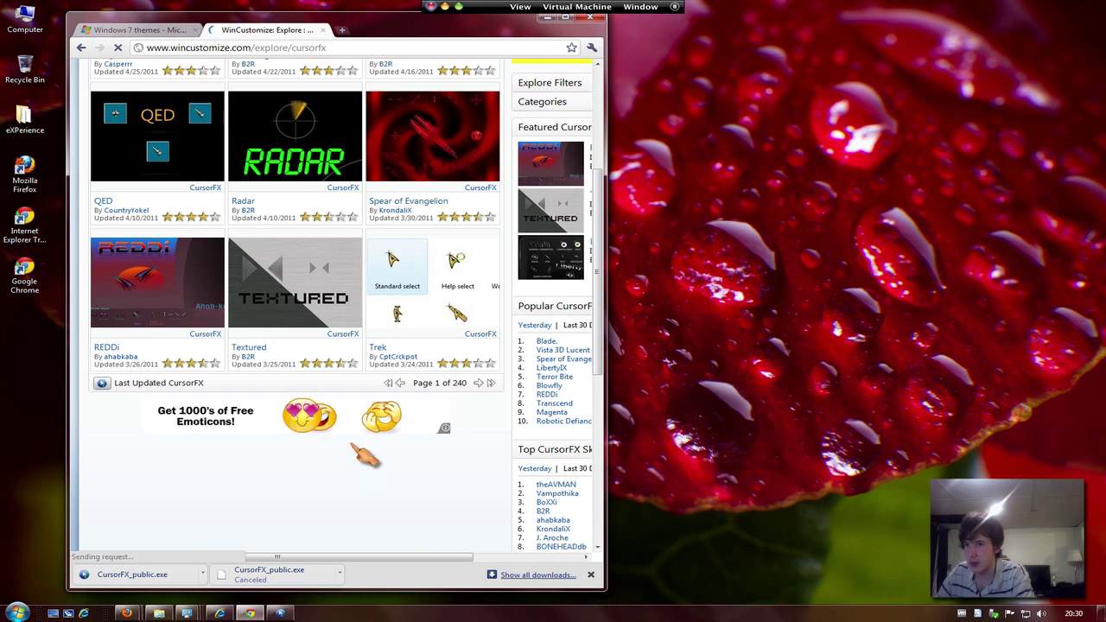
pyautogui.click(479, 385)
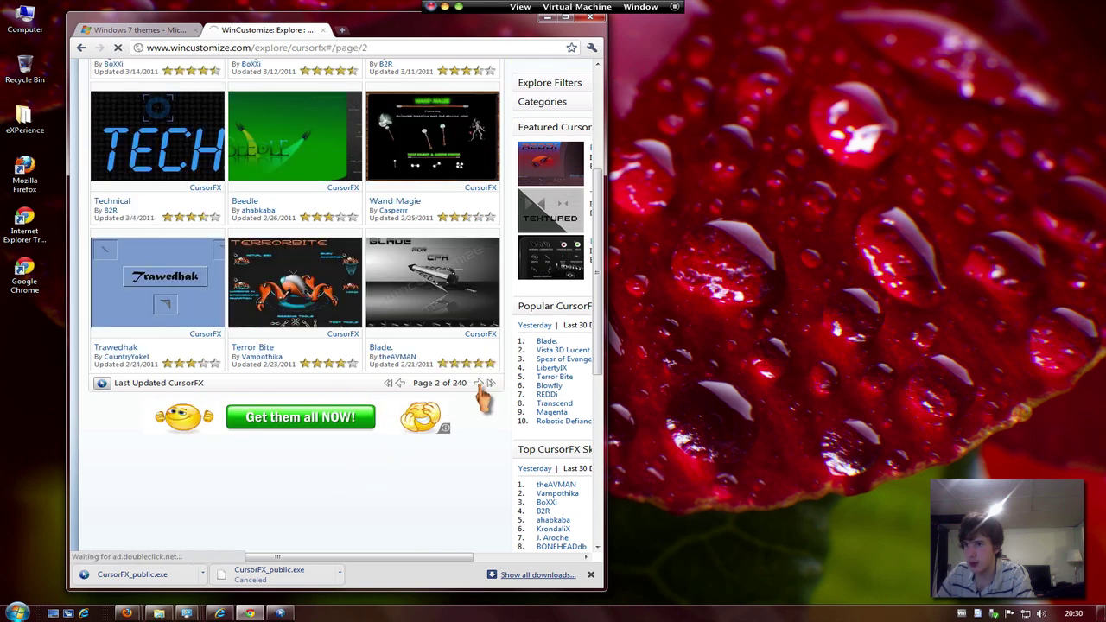
pyautogui.click(479, 385)
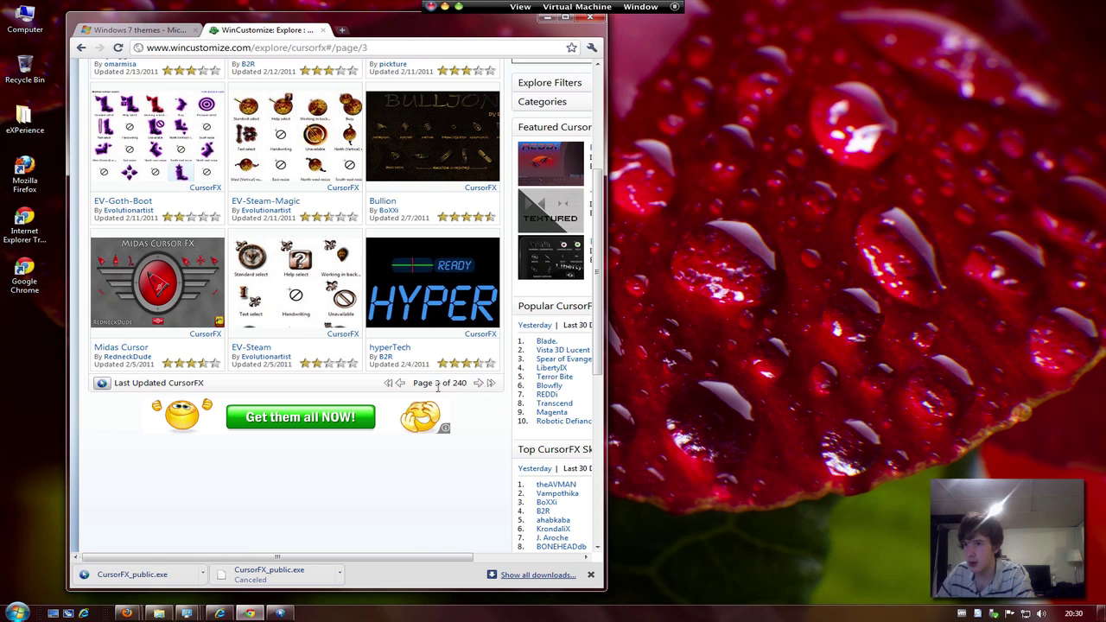
pyautogui.click(400, 382)
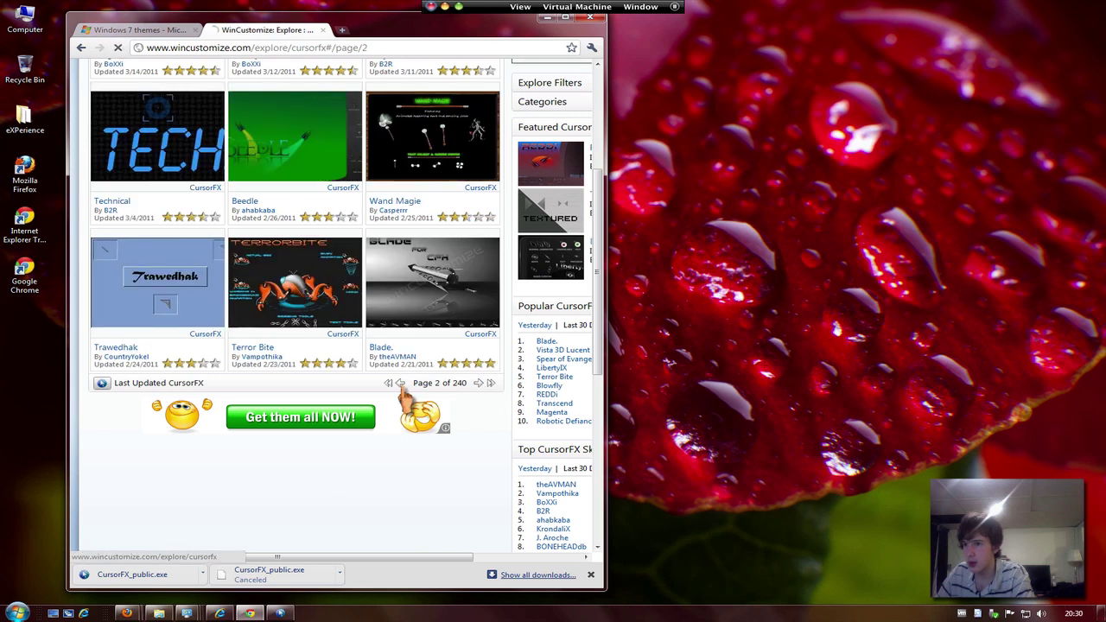
pyautogui.click(426, 299)
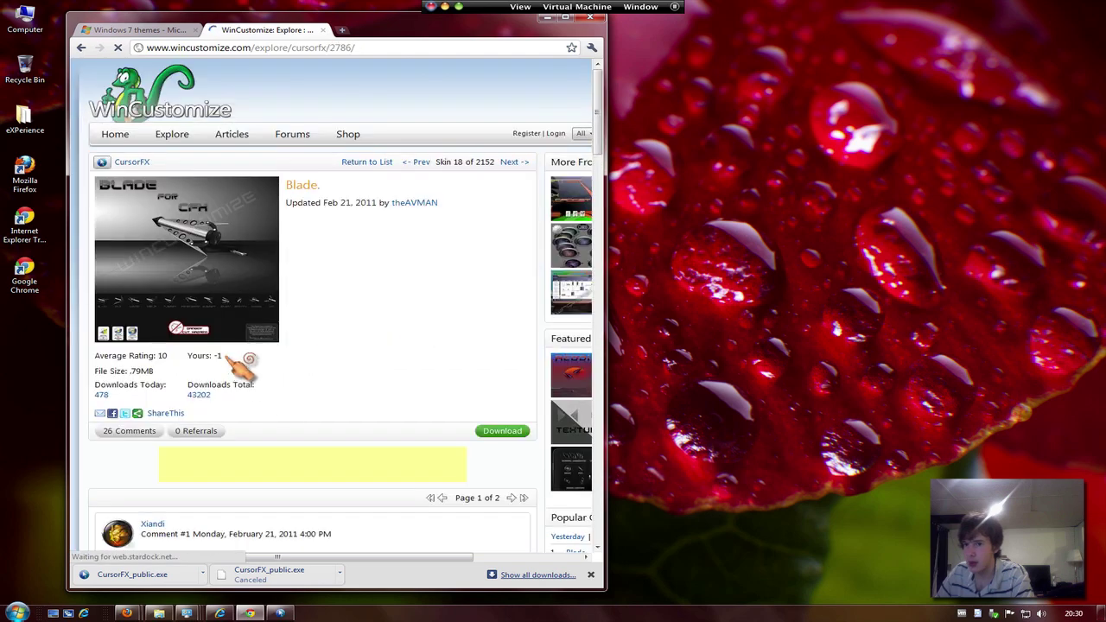
pyautogui.scroll(-1, 173, 354)
pyautogui.click(195, 352)
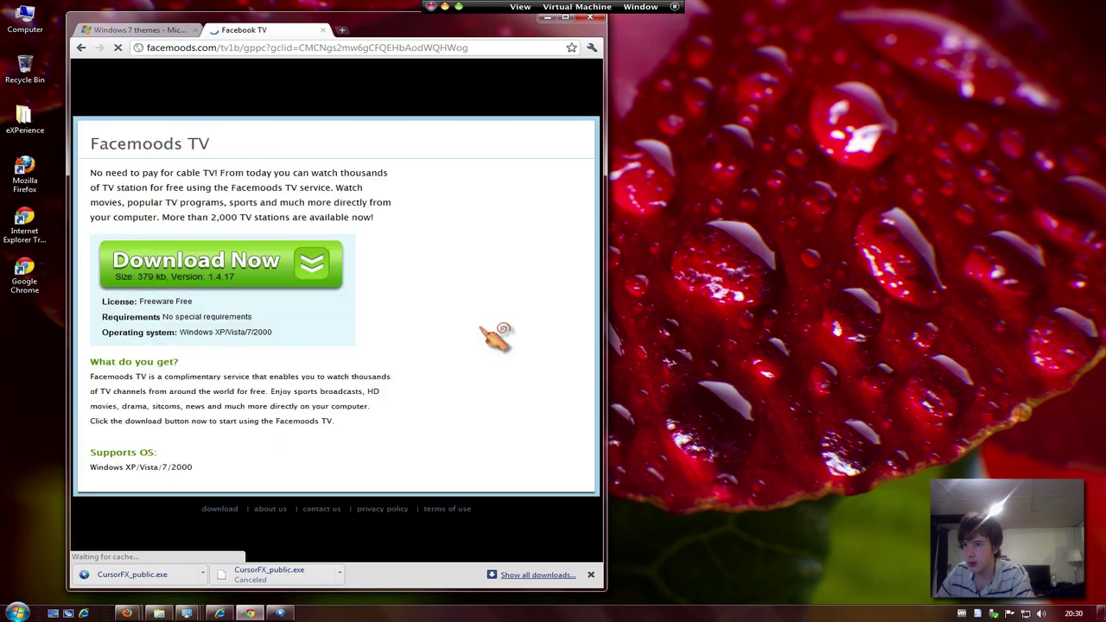
pyautogui.click(82, 48)
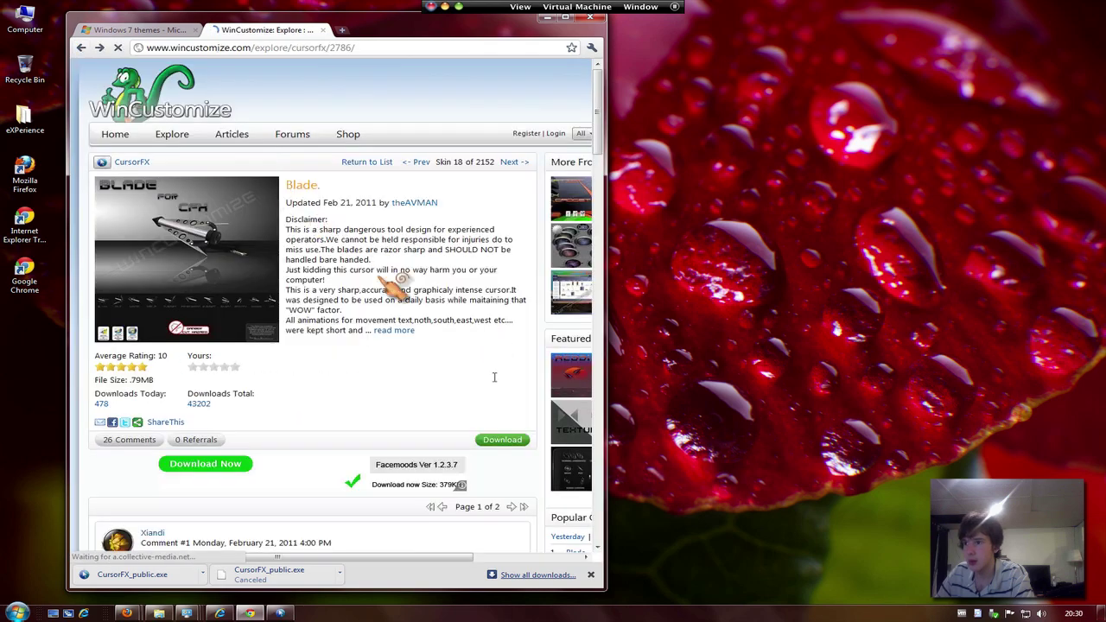
# Download the Blade. cursor theme, load BLADE.CursorFX into CursorFX and try the cursor on the desktop
pyautogui.scroll(-1, 507, 397)
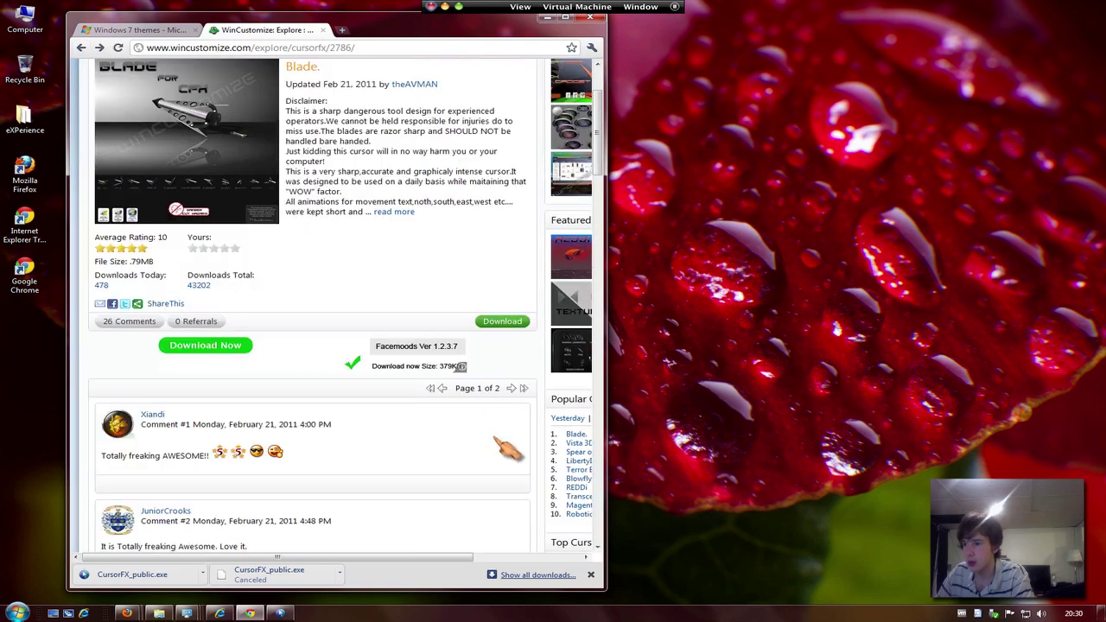
pyautogui.click(505, 326)
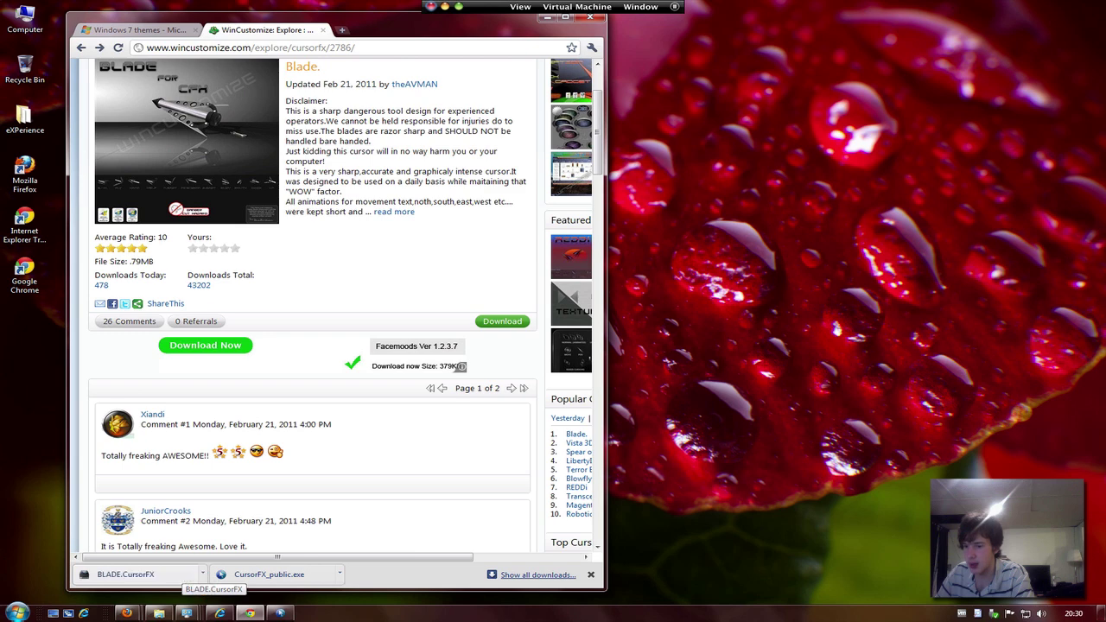
pyautogui.click(723, 255)
pyautogui.rightClick(725, 306)
pyautogui.click(712, 246)
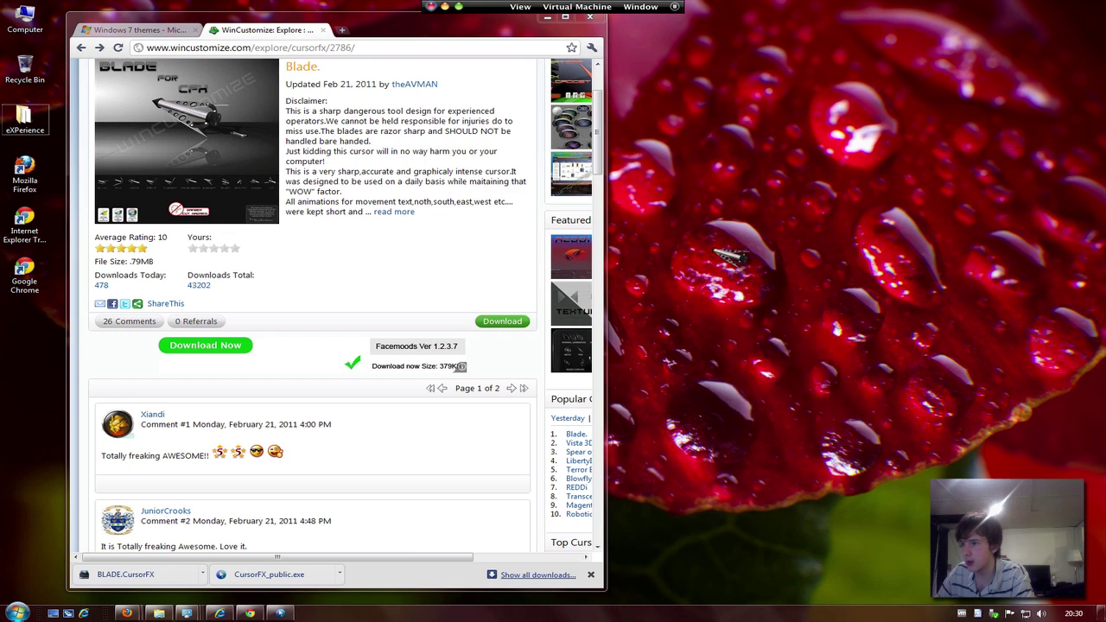
pyautogui.moveTo(712, 246); pyautogui.dragTo(858, 312)
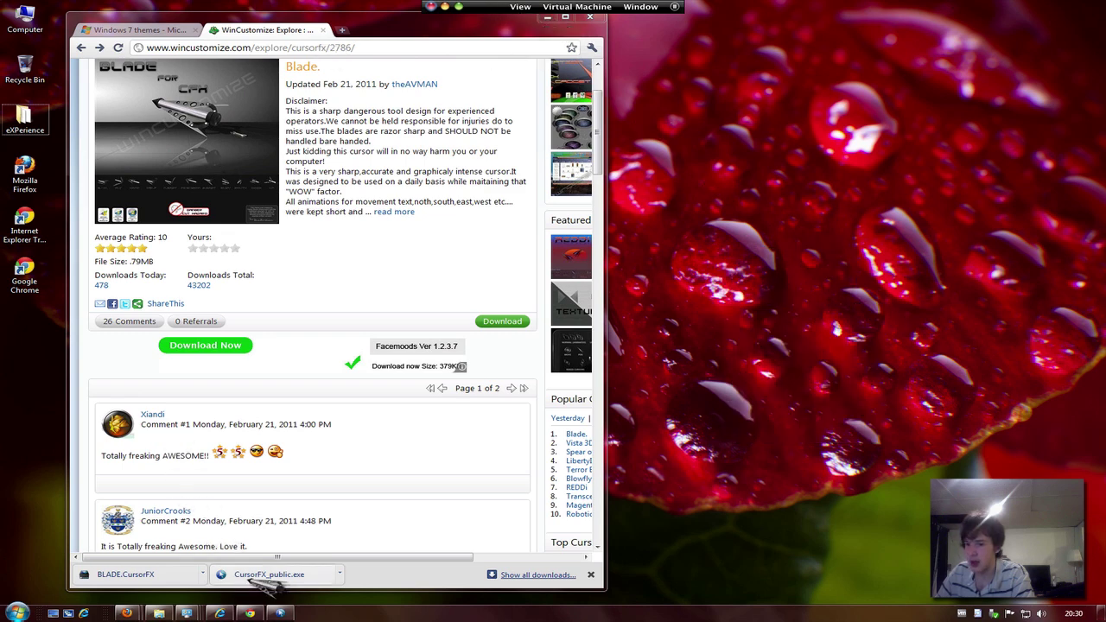
# Apply the Windows Default cursor theme in the CursorFX control panel and minimize the panel
pyautogui.click(290, 613)
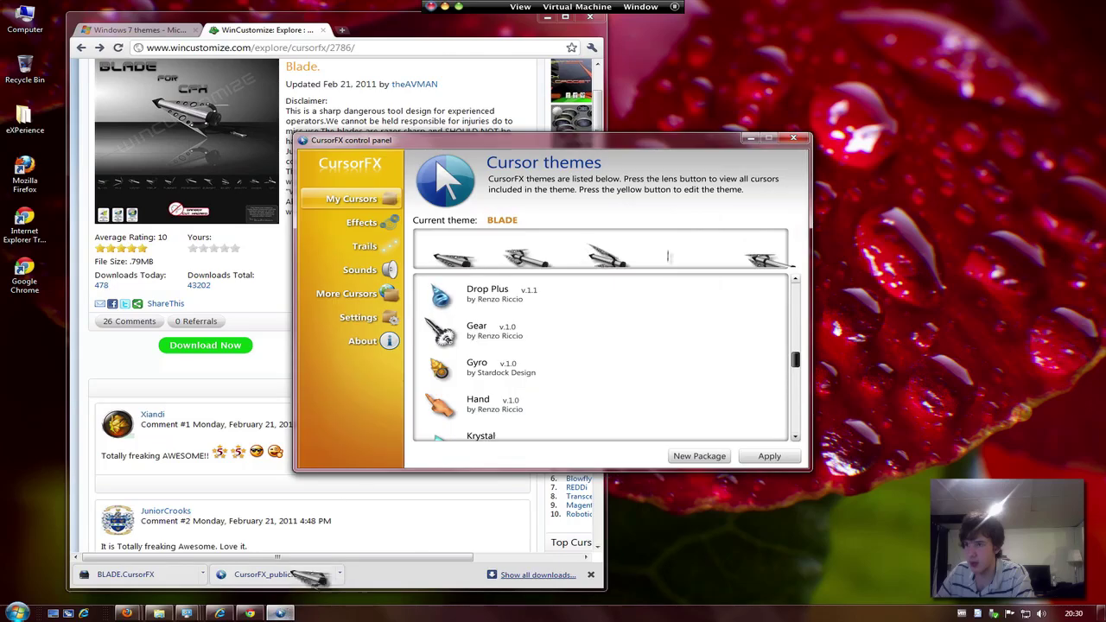
pyautogui.scroll(4, 553, 318)
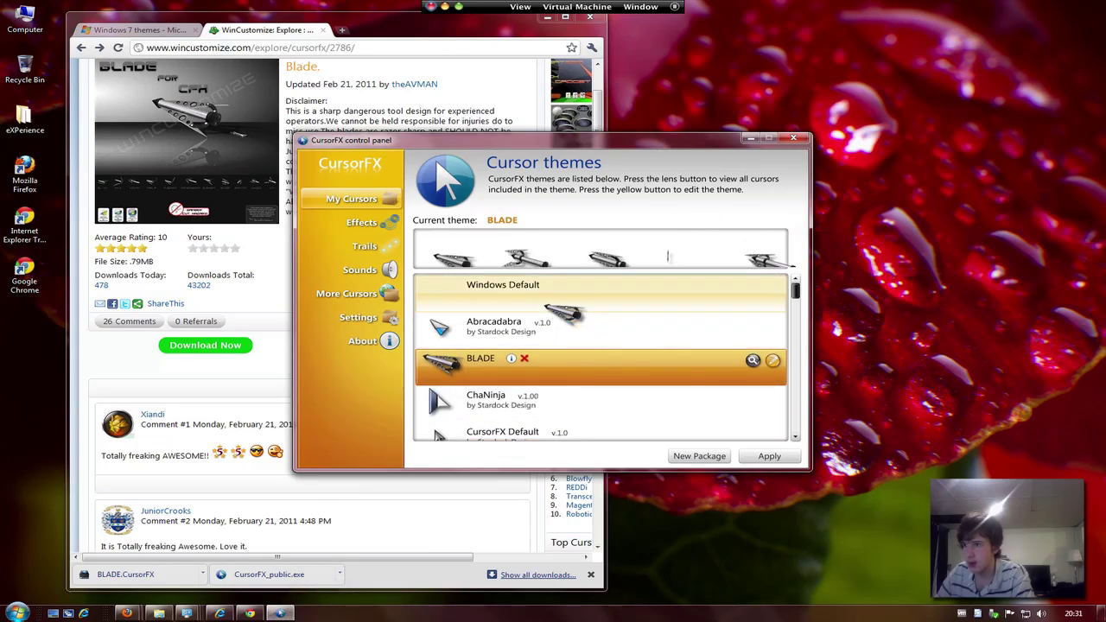
pyautogui.click(548, 304)
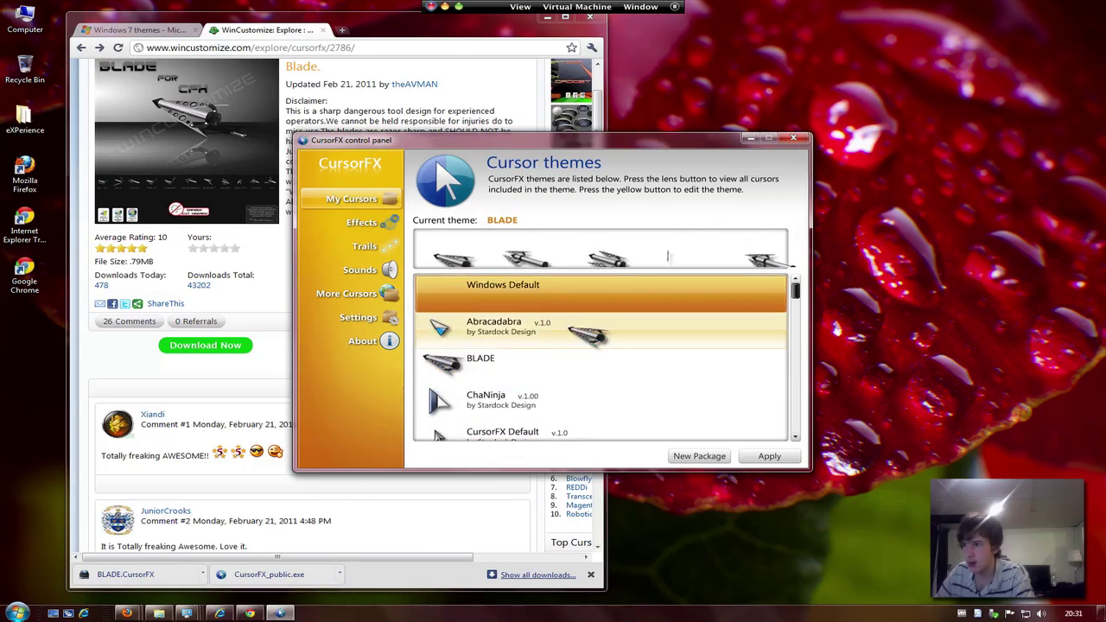
pyautogui.click(758, 457)
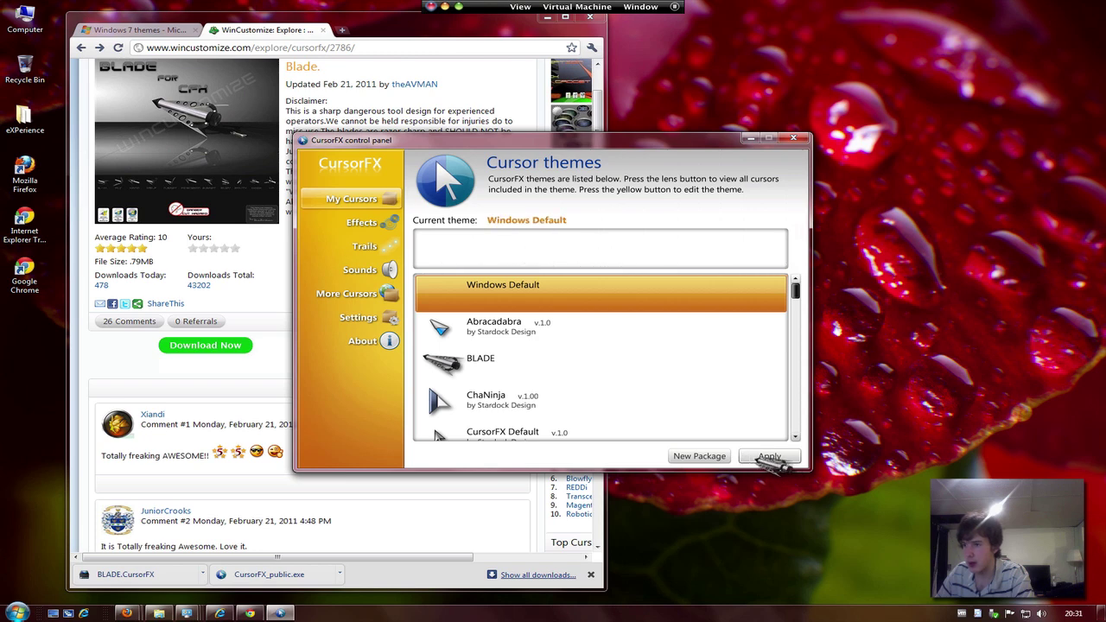
pyautogui.moveTo(743, 136); pyautogui.dragTo(746, 142)
pyautogui.click(753, 137)
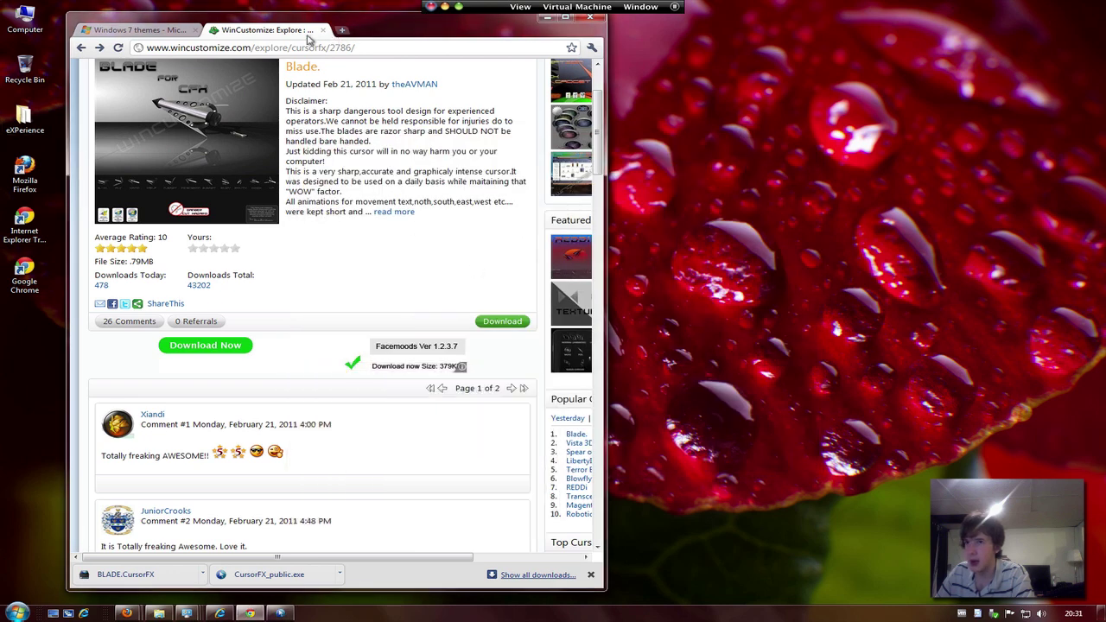
# Open google.com in a new Chrome tab and run a web search for "fences"
pyautogui.click(341, 31)
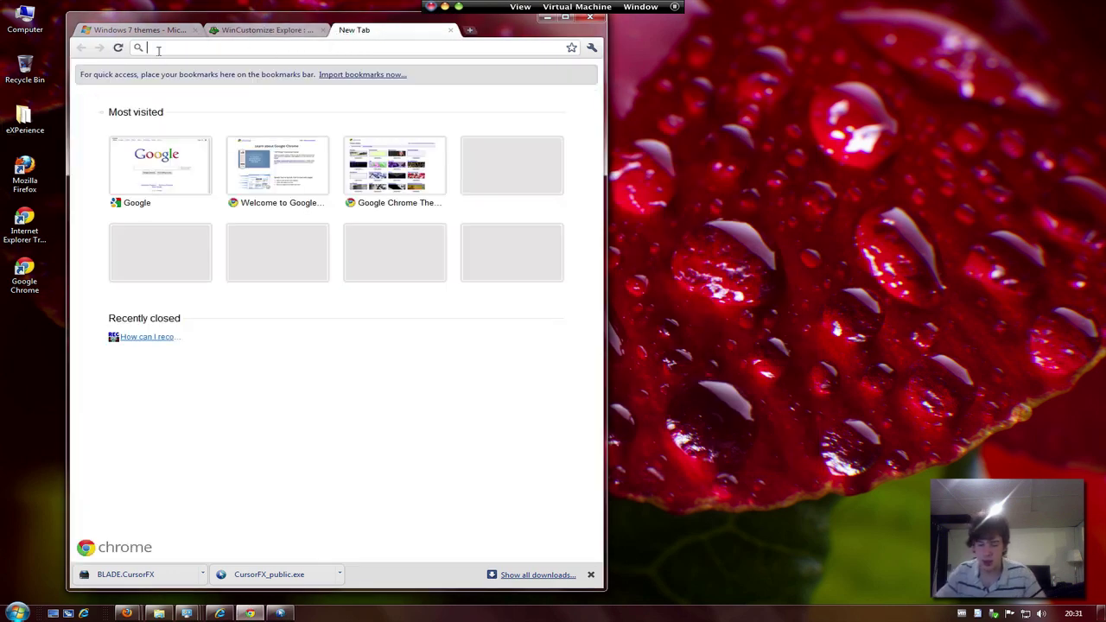
pyautogui.write('google.com')
pyautogui.press('Return')
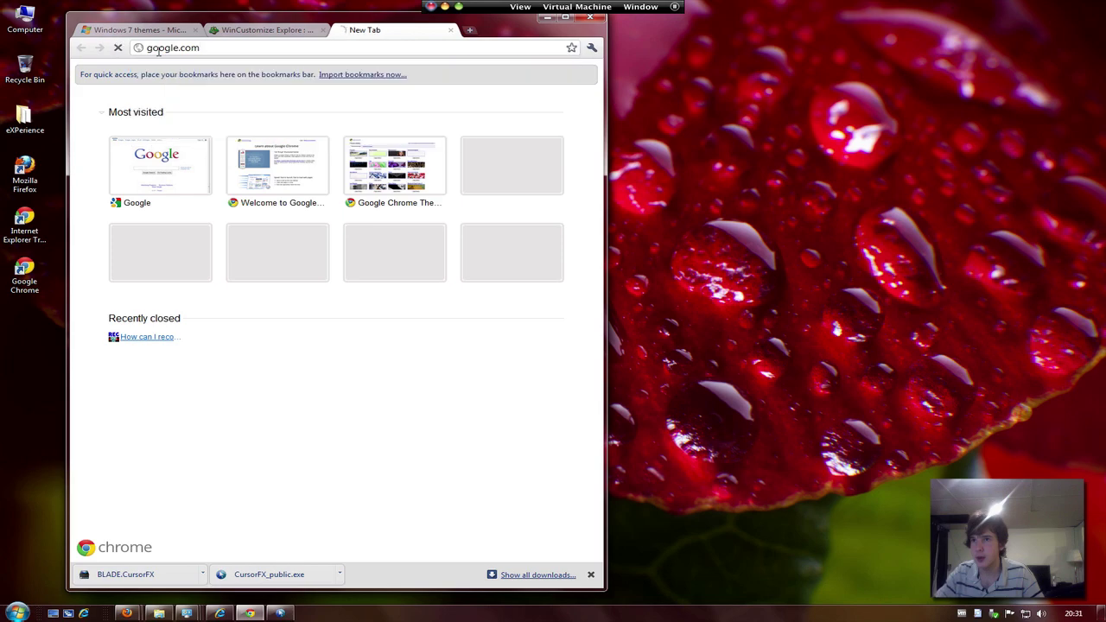
pyautogui.click(119, 71)
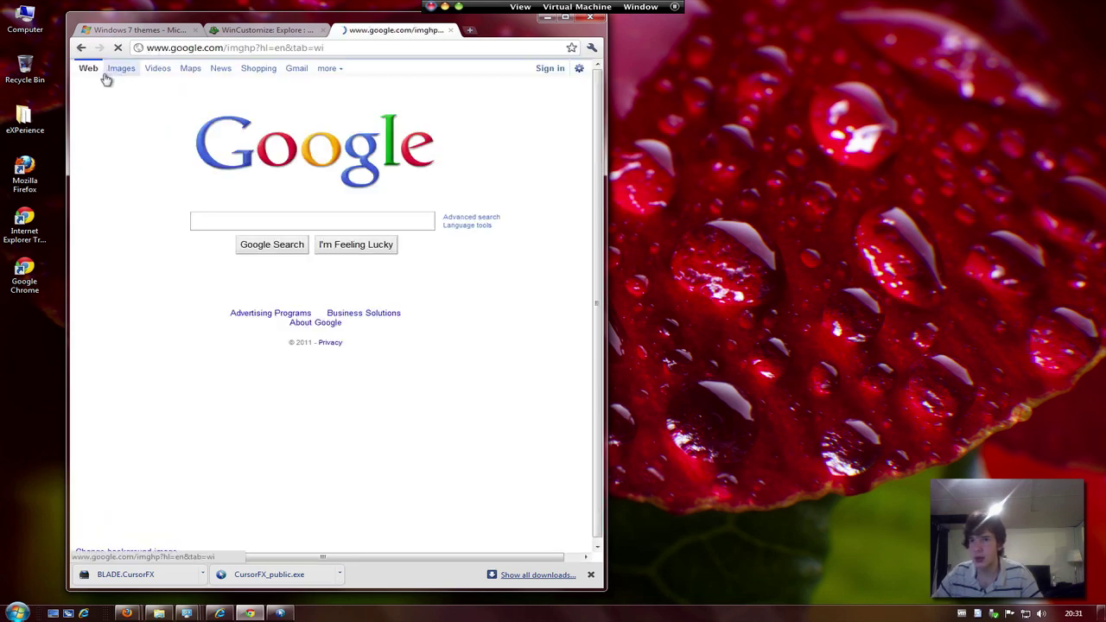
pyautogui.click(87, 70)
pyautogui.write('fences')
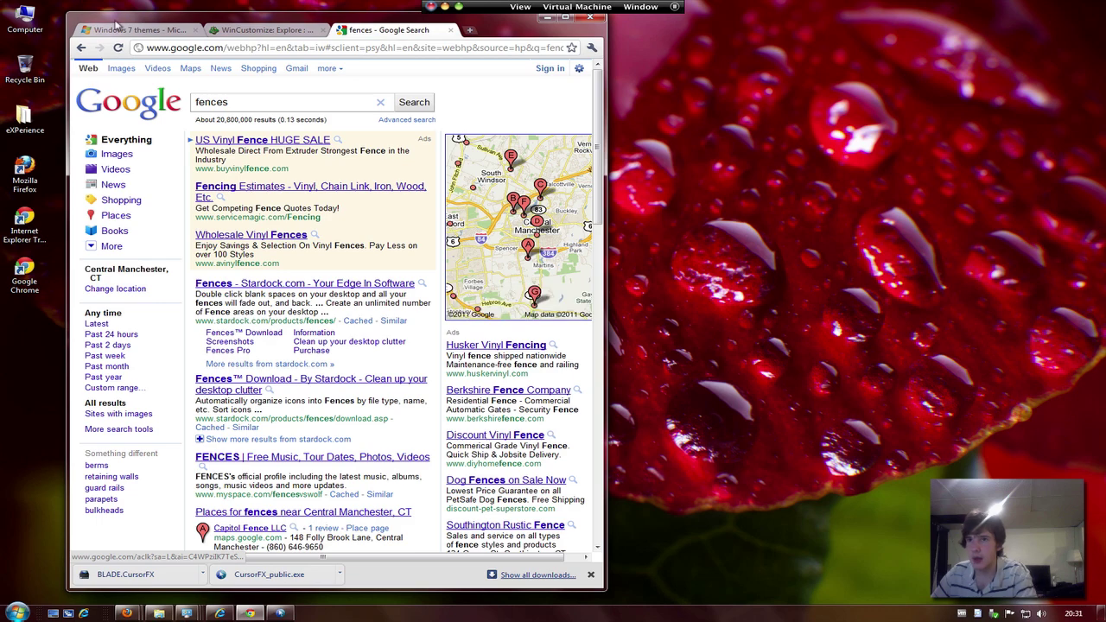
# Open Stardock's Fences result and follow the free version's download link to its CNET Download.com page, repositioning the browser window along the way
pyautogui.moveTo(118, 25); pyautogui.dragTo(315, 122)
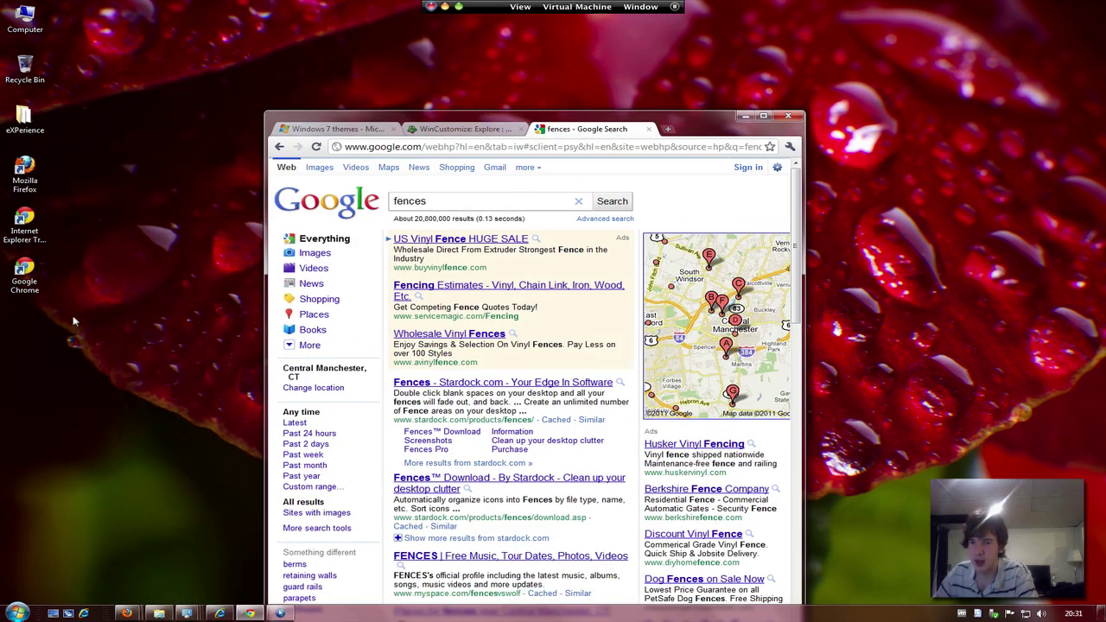
pyautogui.moveTo(73, 321); pyautogui.dragTo(93, 425)
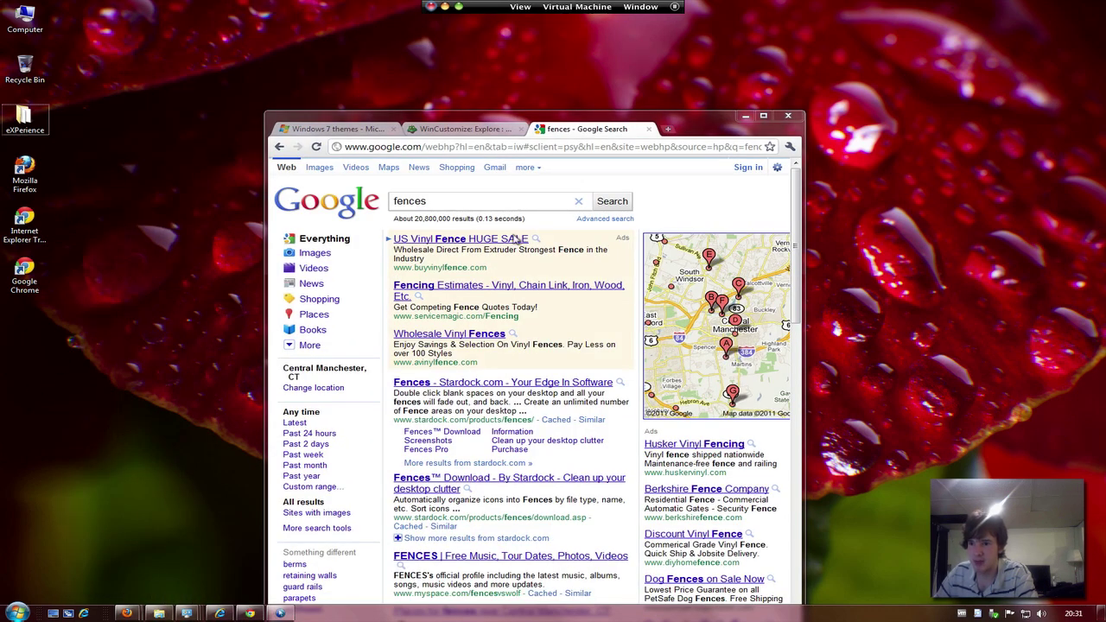
pyautogui.click(458, 389)
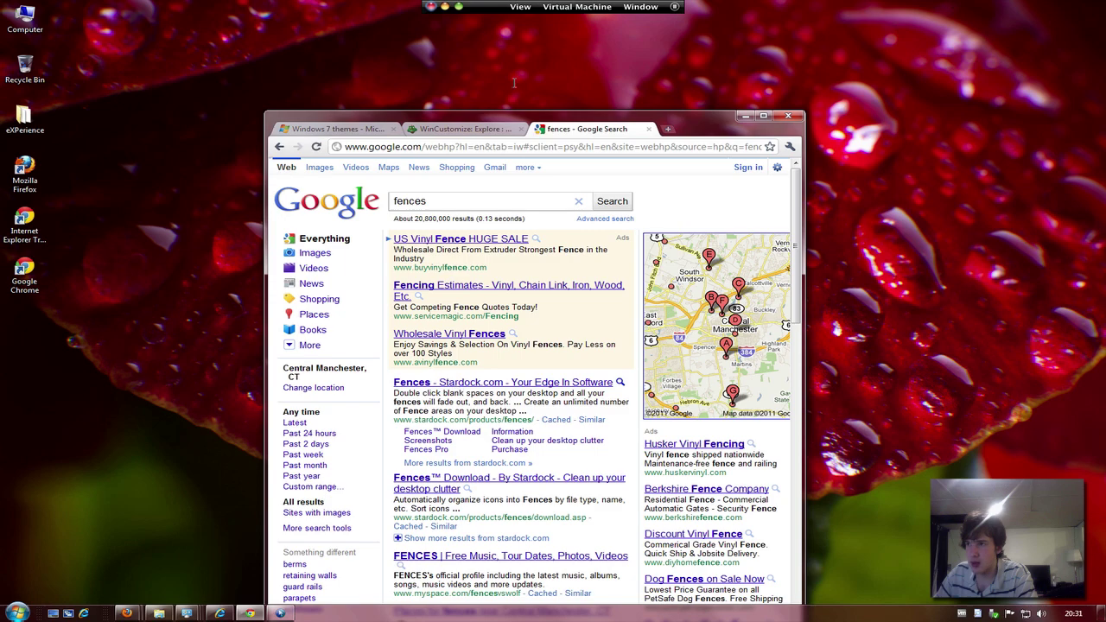
pyautogui.moveTo(528, 126); pyautogui.dragTo(461, 43)
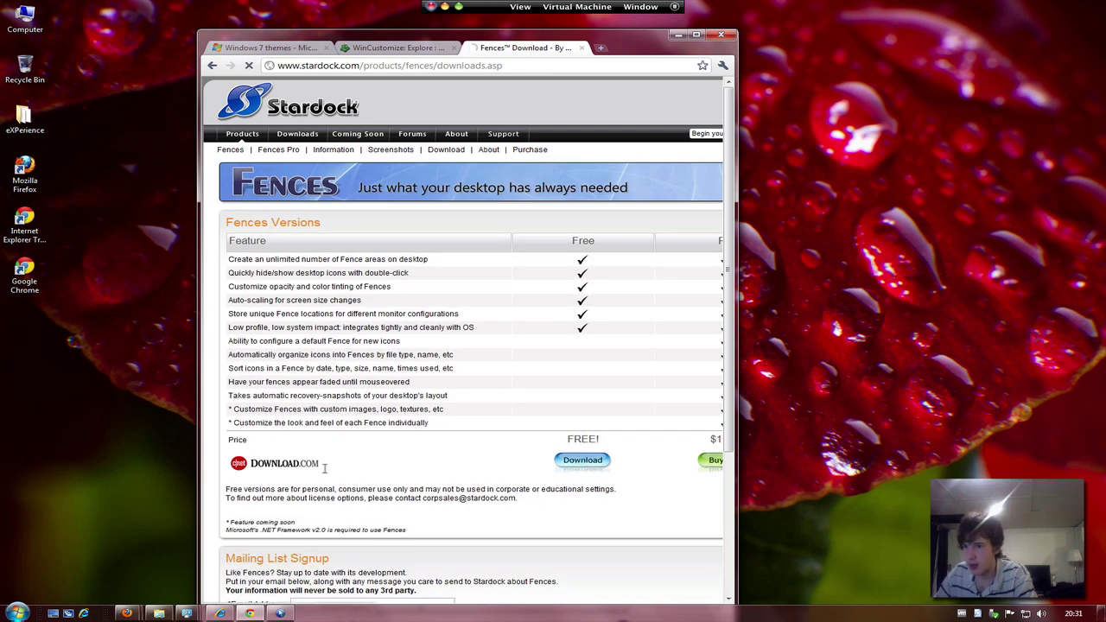
pyautogui.moveTo(642, 50); pyautogui.dragTo(657, 21)
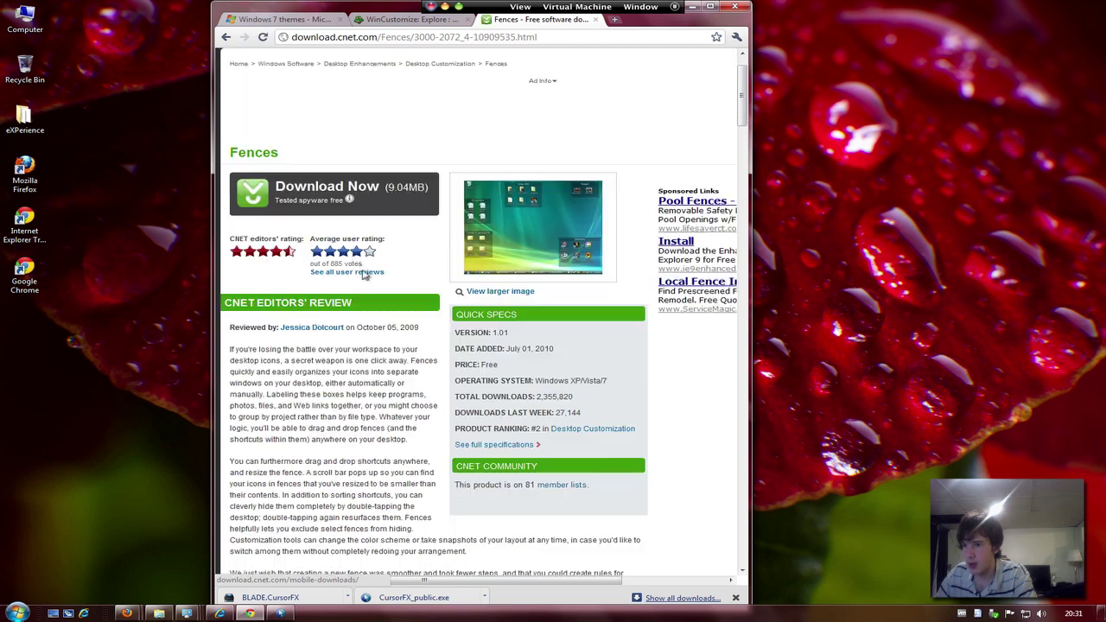
# Download fences_public.exe from CNET, keep the file and run it, then minimize the browser
pyautogui.click(290, 191)
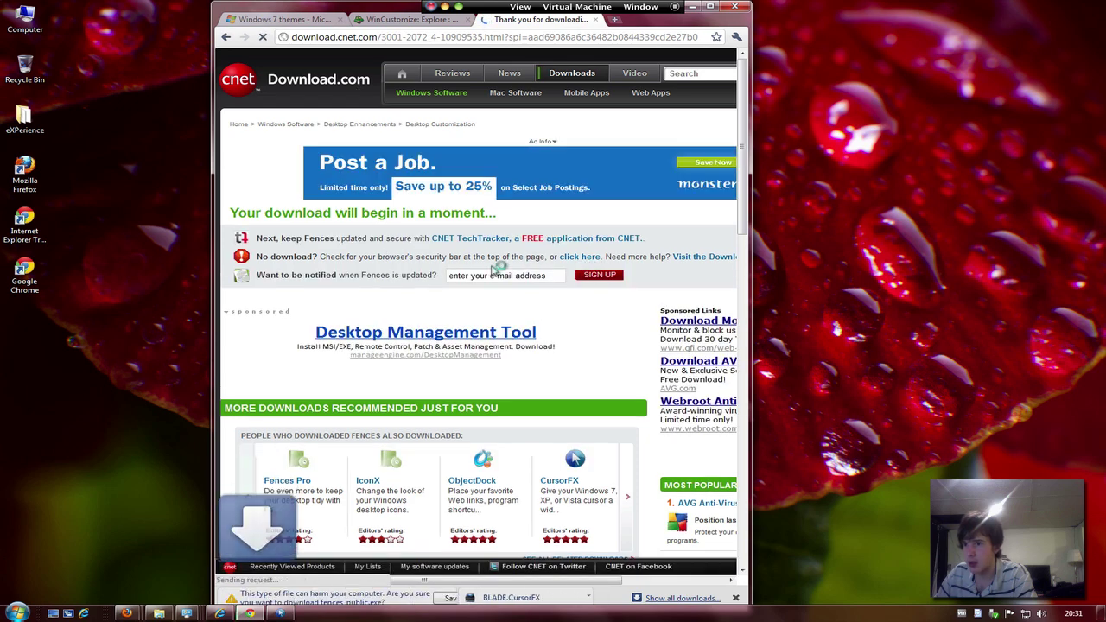
pyautogui.click(460, 601)
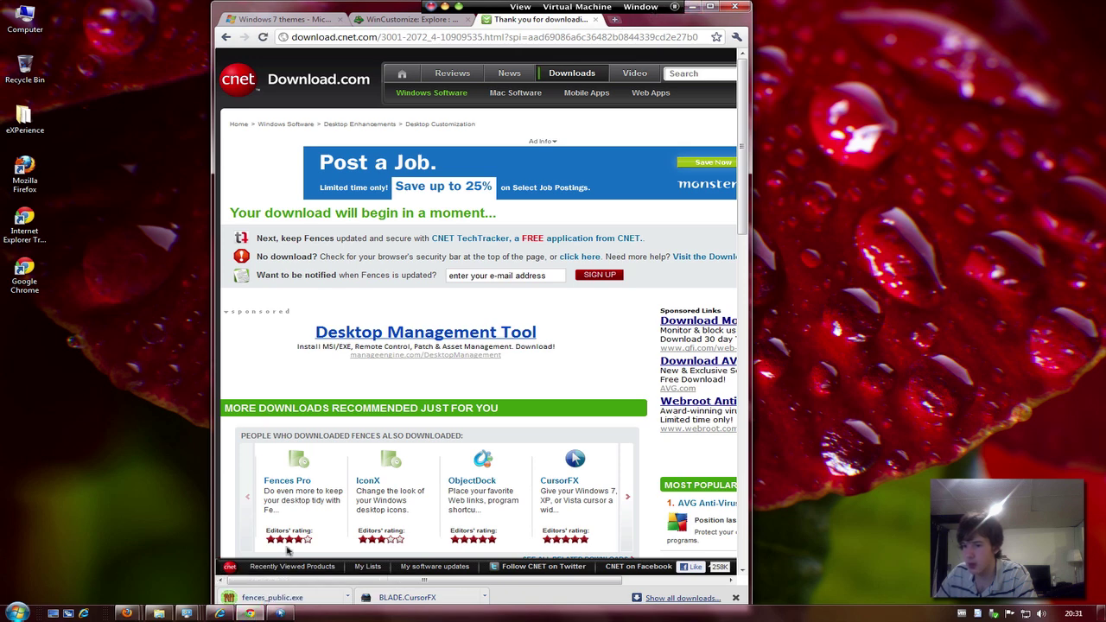
pyautogui.click(295, 597)
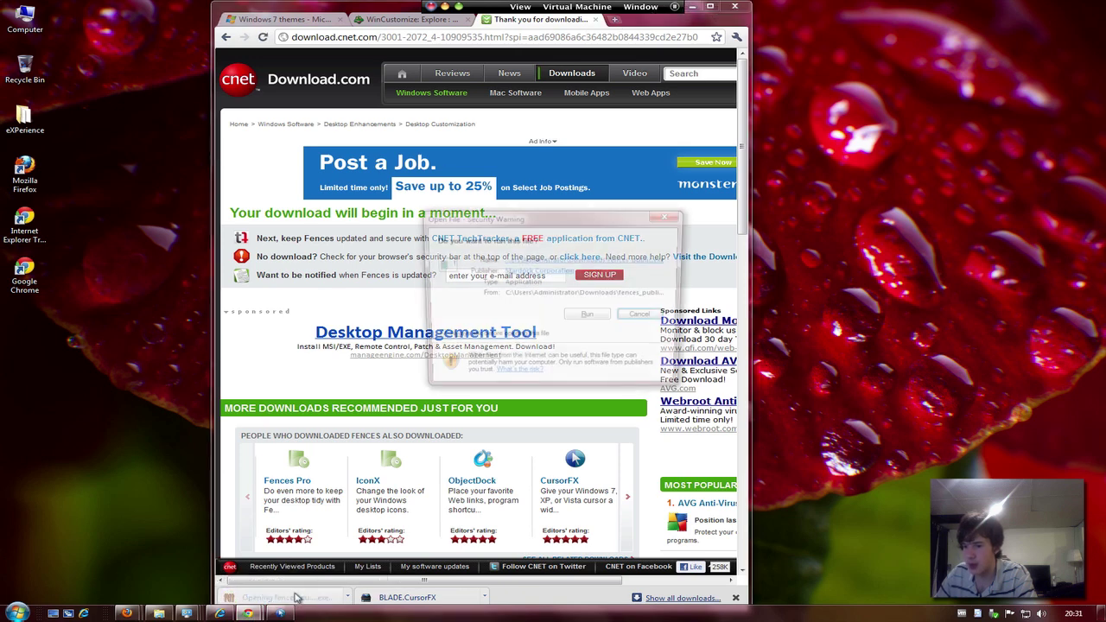
pyautogui.click(589, 316)
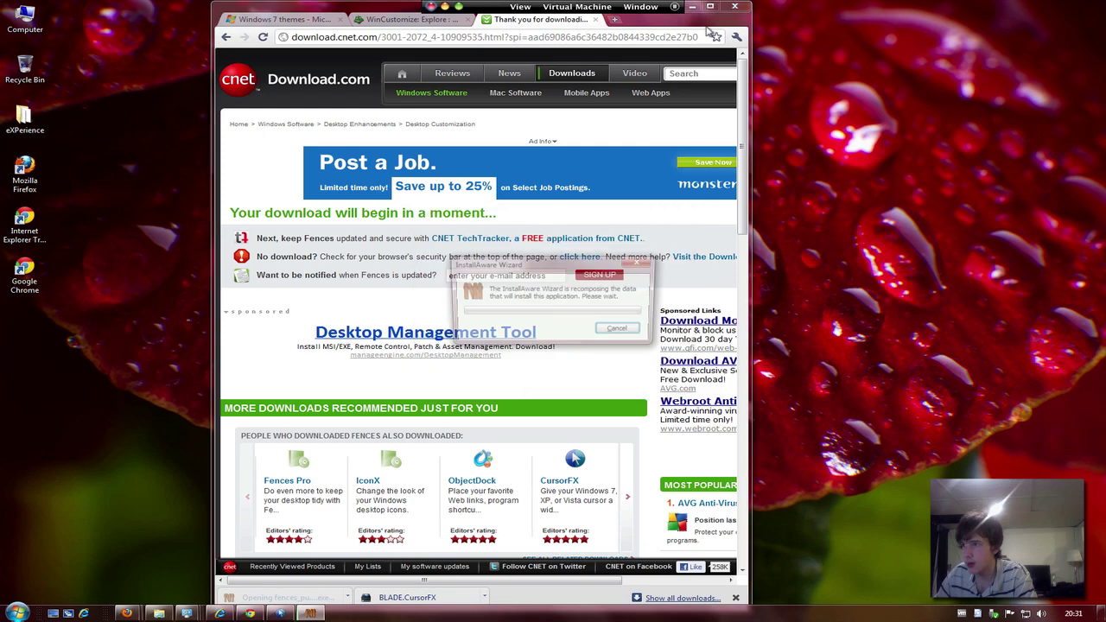
pyautogui.click(696, 8)
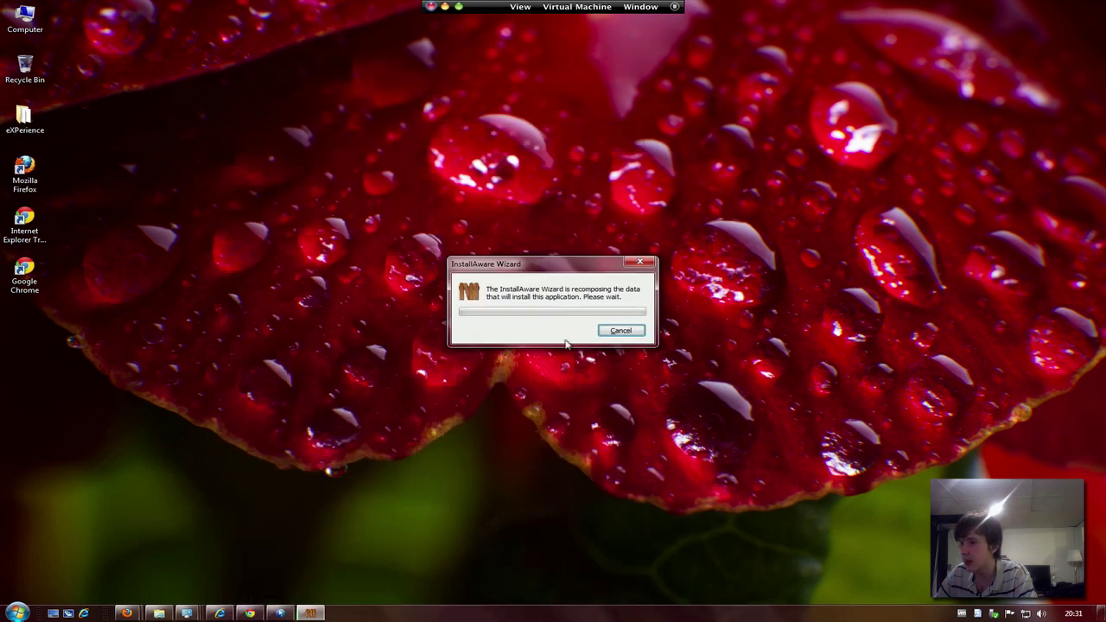
# Accept the Fences license agreement, keep the default destination folder C:\Program Files\Stardock\Fences and start the installation
pyautogui.moveTo(521, 262); pyautogui.dragTo(513, 223)
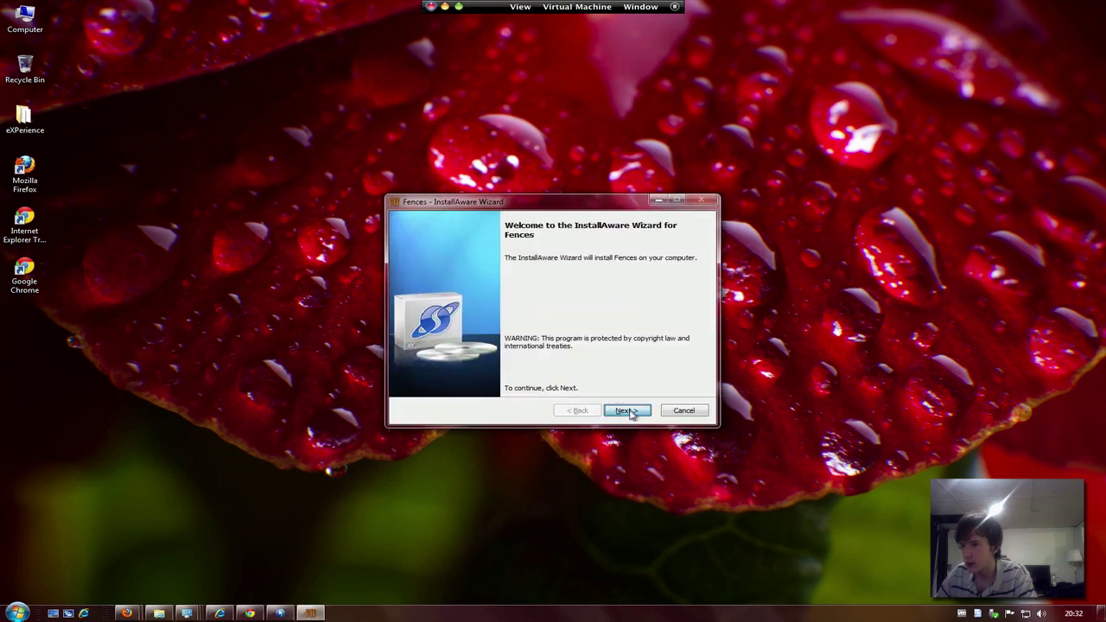
pyautogui.click(627, 411)
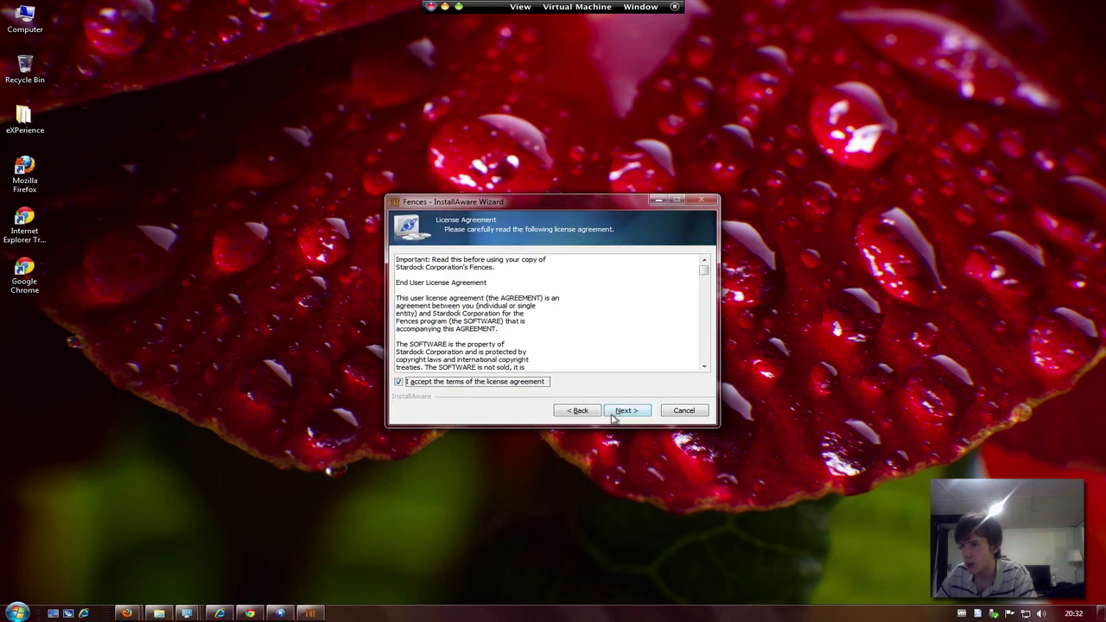
pyautogui.click(625, 411)
pyautogui.click(613, 413)
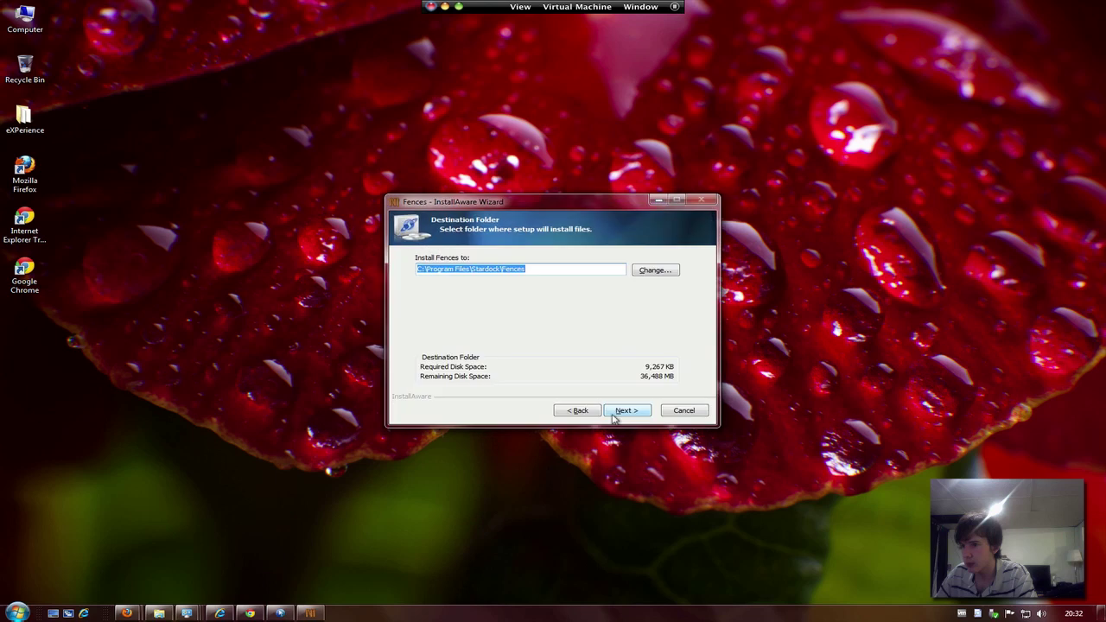
pyautogui.click(613, 413)
pyautogui.click(613, 414)
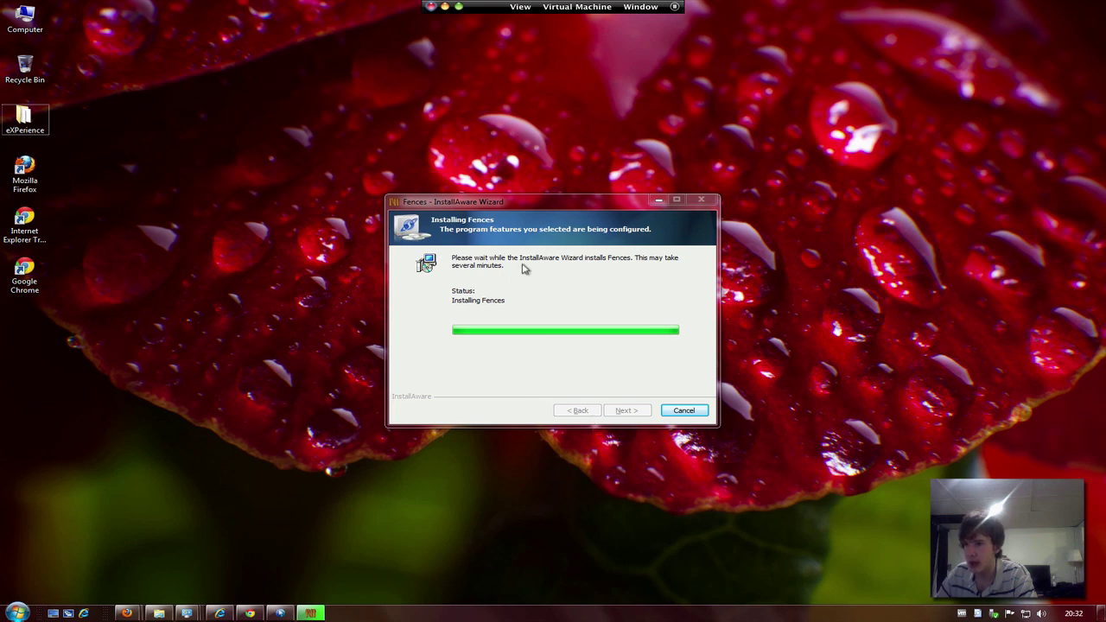
# Move the Fences installer window aside while it installs and complete the wizard
pyautogui.moveTo(552, 210); pyautogui.dragTo(521, 188)
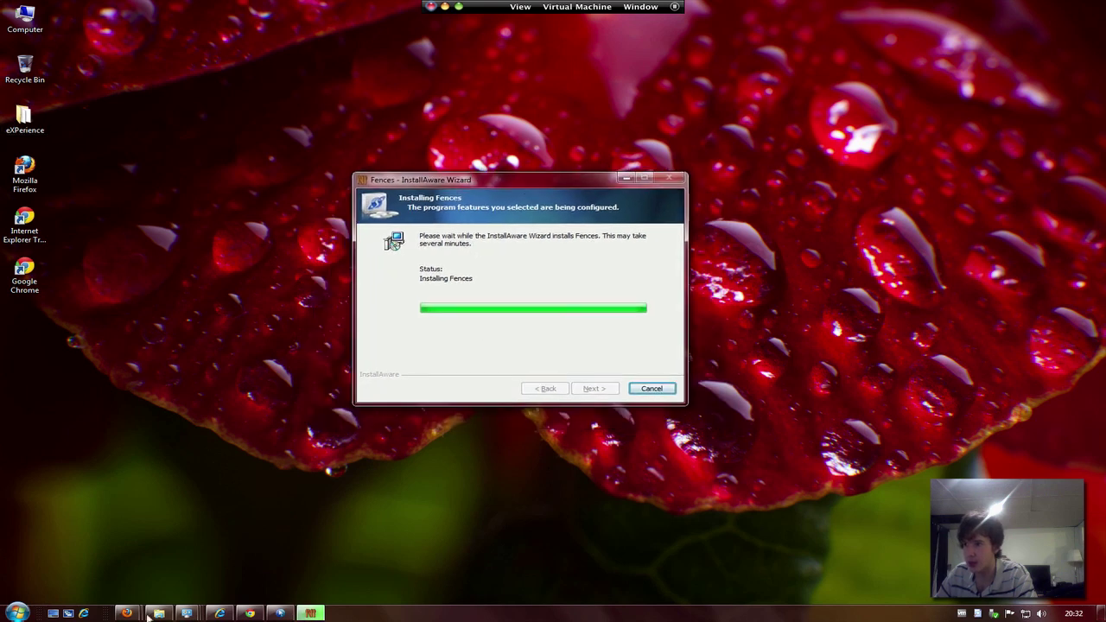
pyautogui.moveTo(345, 554); pyautogui.dragTo(420, 561)
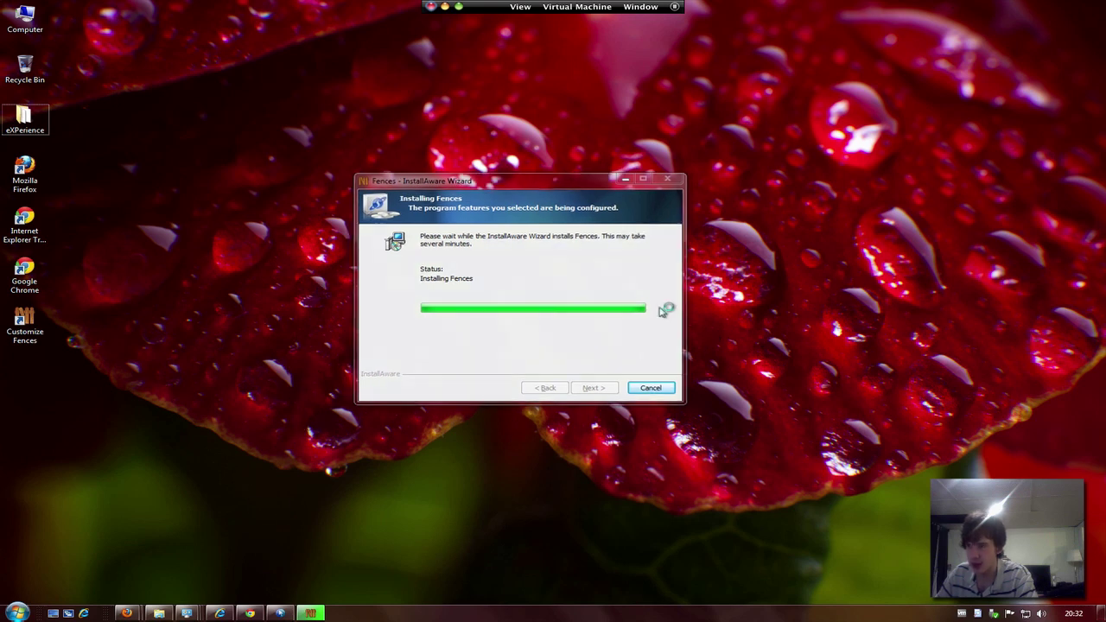
pyautogui.click(589, 390)
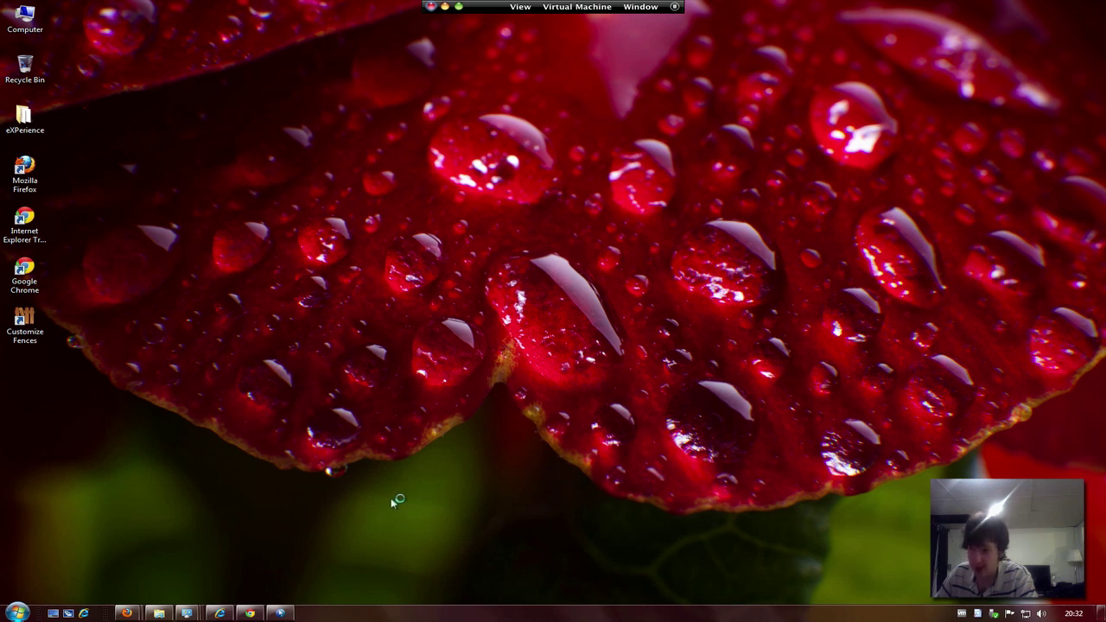
# Try to open Fences from its Customize Fences desktop shortcut
pyautogui.click(350, 494)
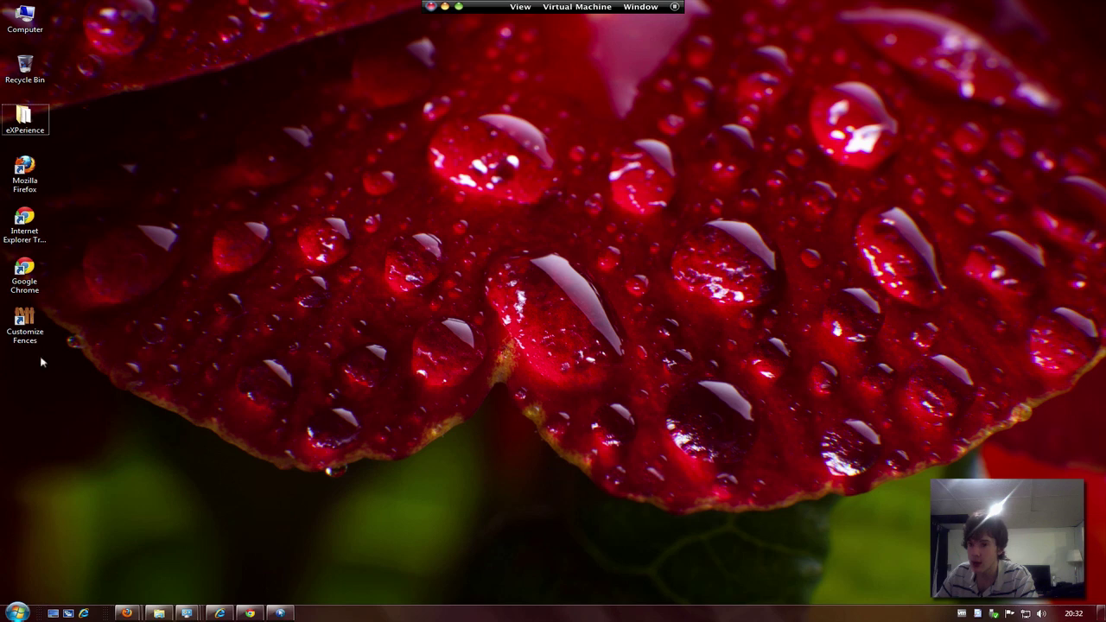
pyautogui.click(35, 323)
pyautogui.doubleClick(35, 323)
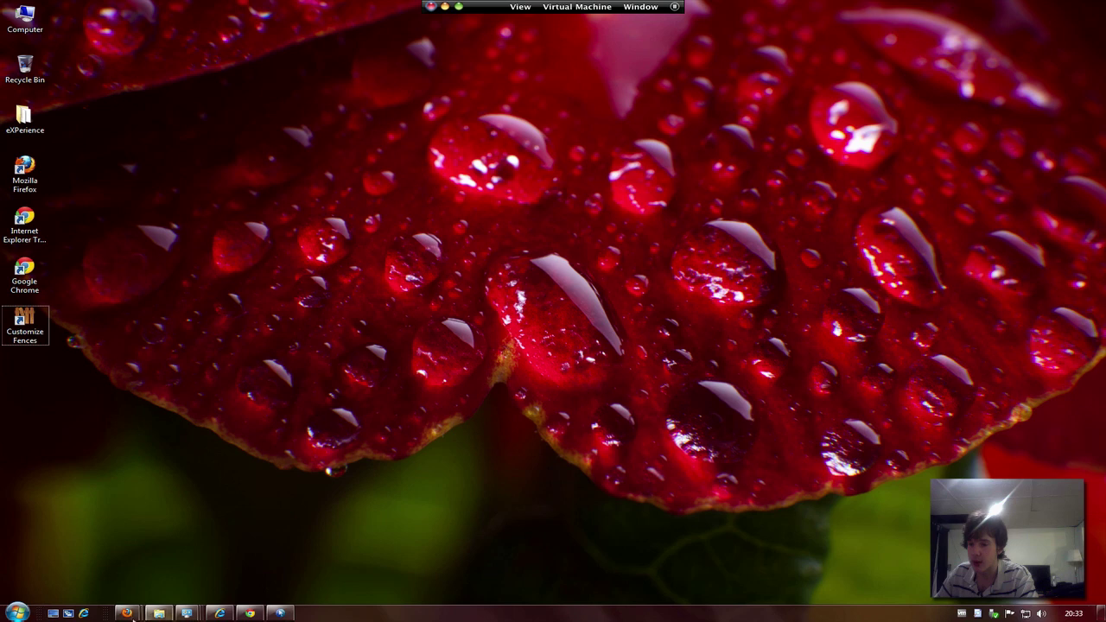
# Switch back to Chrome and return to the CNET Fences page to view the product's screenshot
pyautogui.click(250, 613)
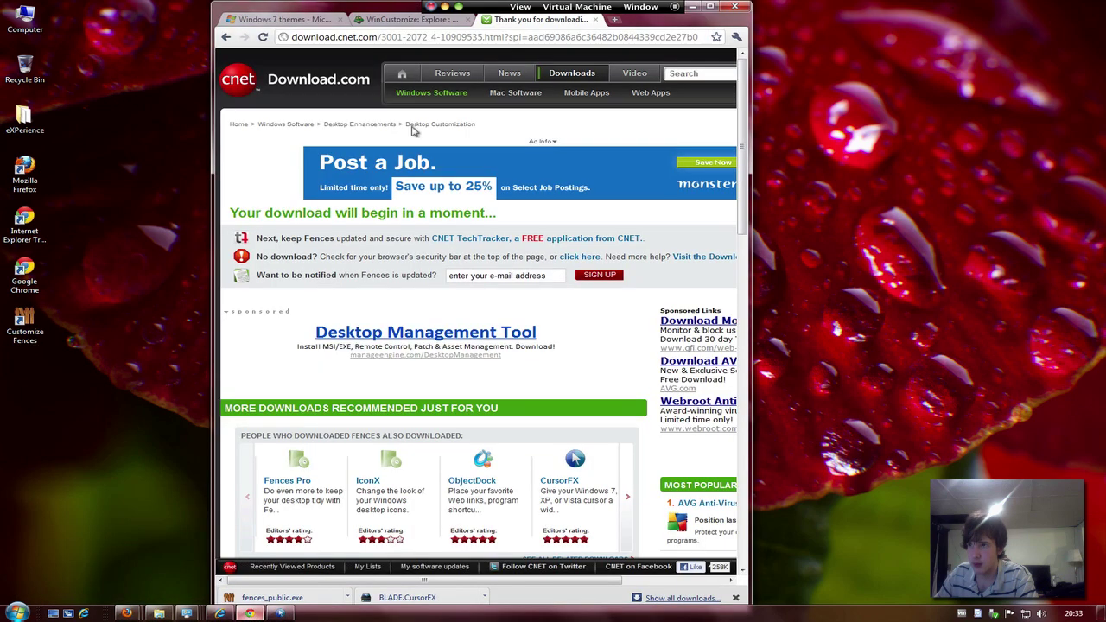
pyautogui.rightClick(304, 129)
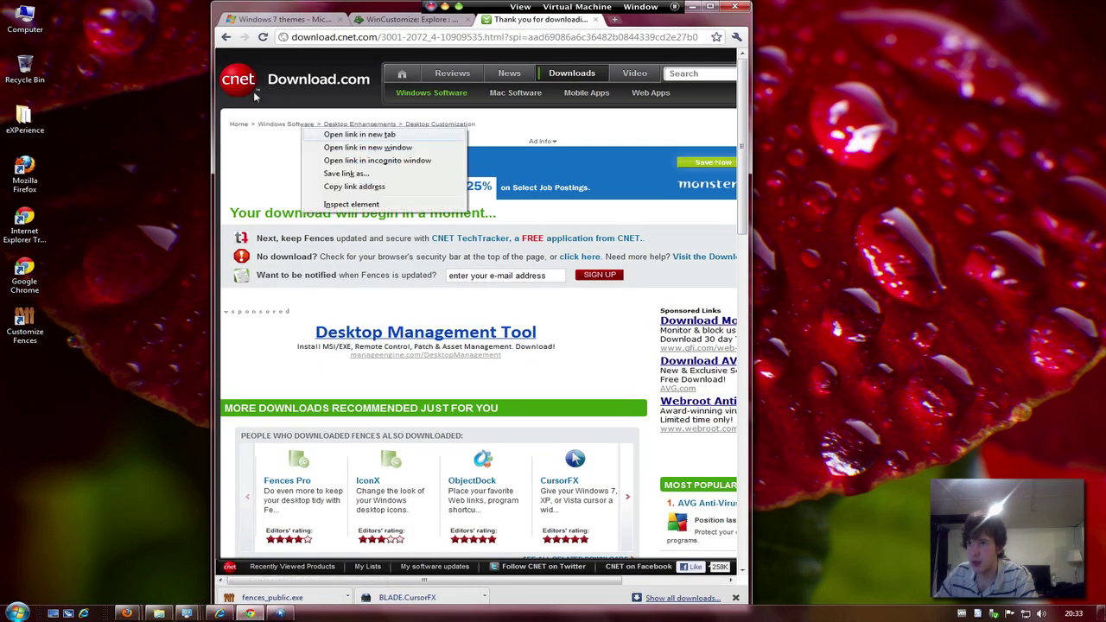
pyautogui.click(226, 38)
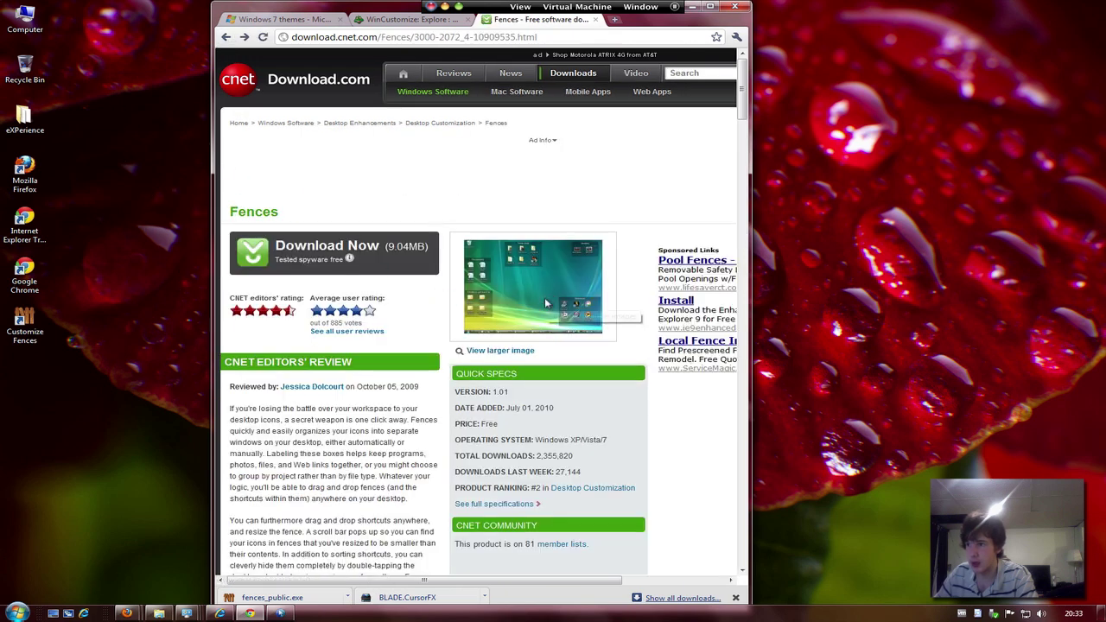
# Start using Fences with a ready-made layout, choosing the Sort out my icons option for the desktop
pyautogui.scroll(-1, 544, 303)
pyautogui.doubleClick(518, 246)
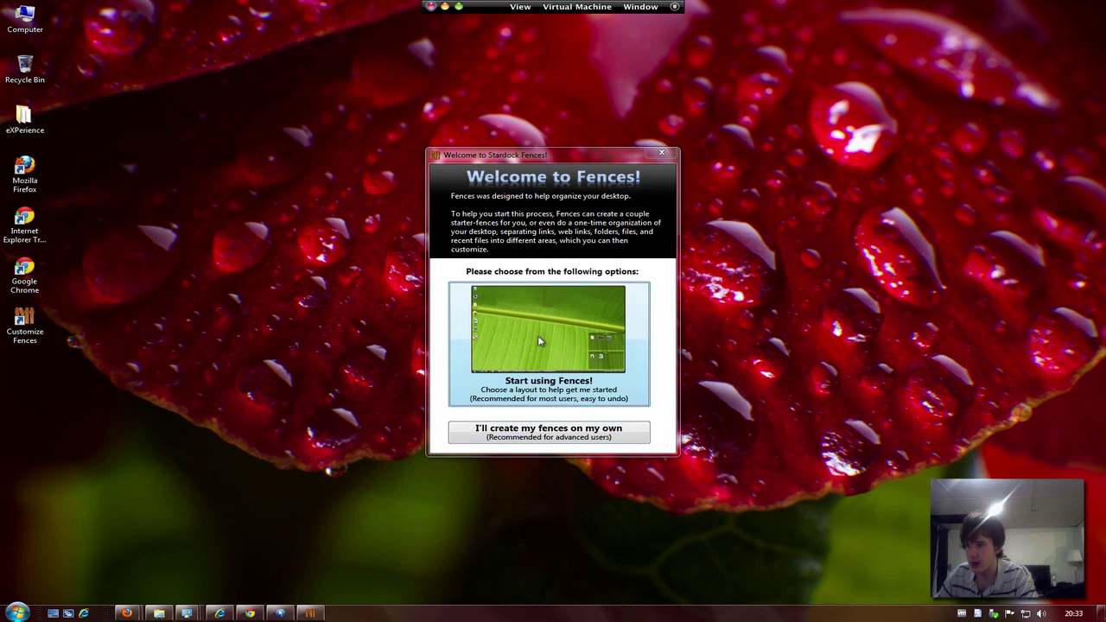
pyautogui.click(538, 339)
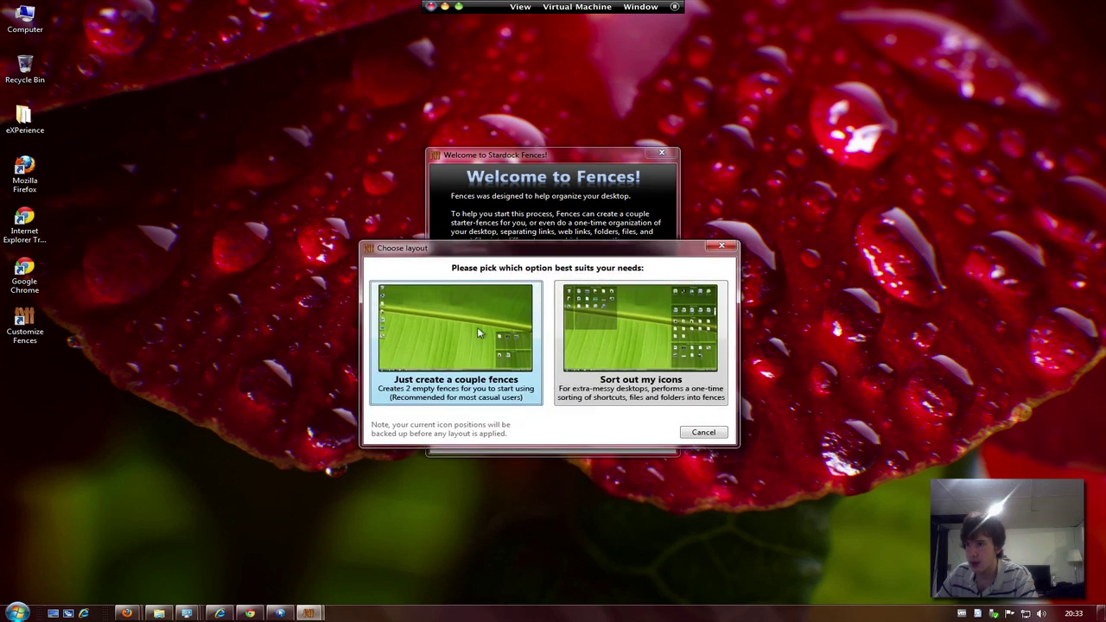
pyautogui.click(600, 340)
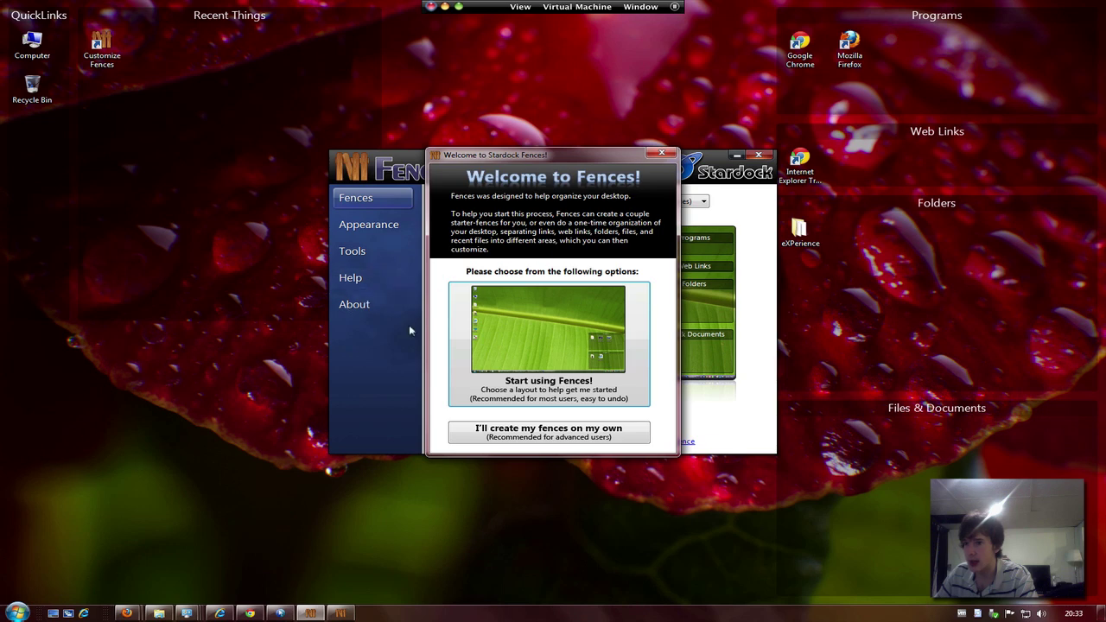
# Dismiss the Fences welcome and Ready to go! dialogs and close the Fences settings window
pyautogui.click(658, 153)
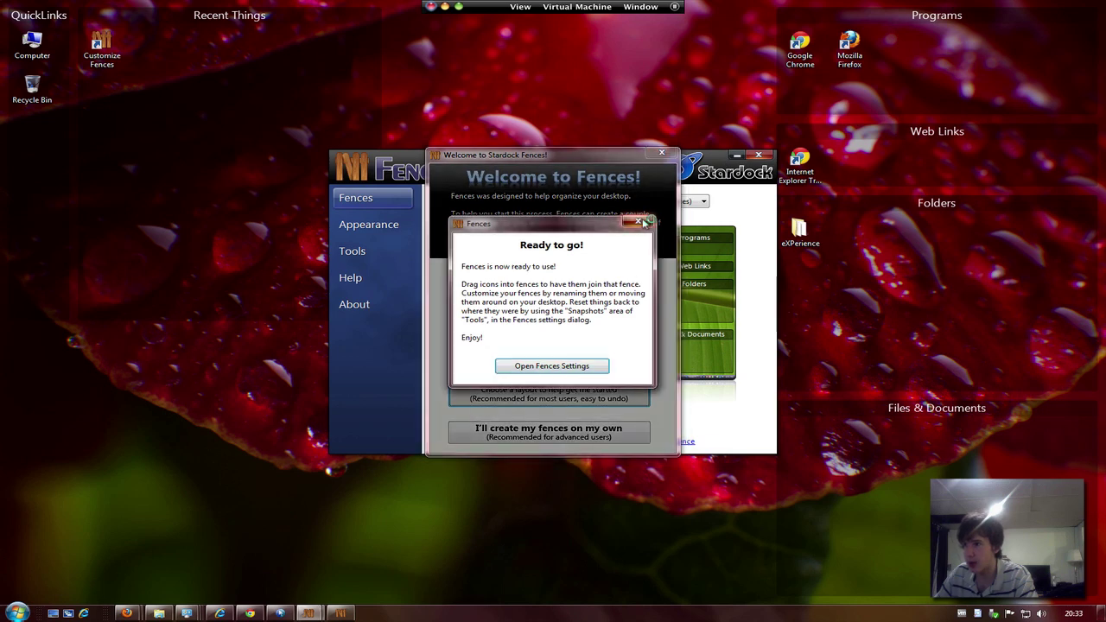
pyautogui.click(639, 223)
pyautogui.click(736, 156)
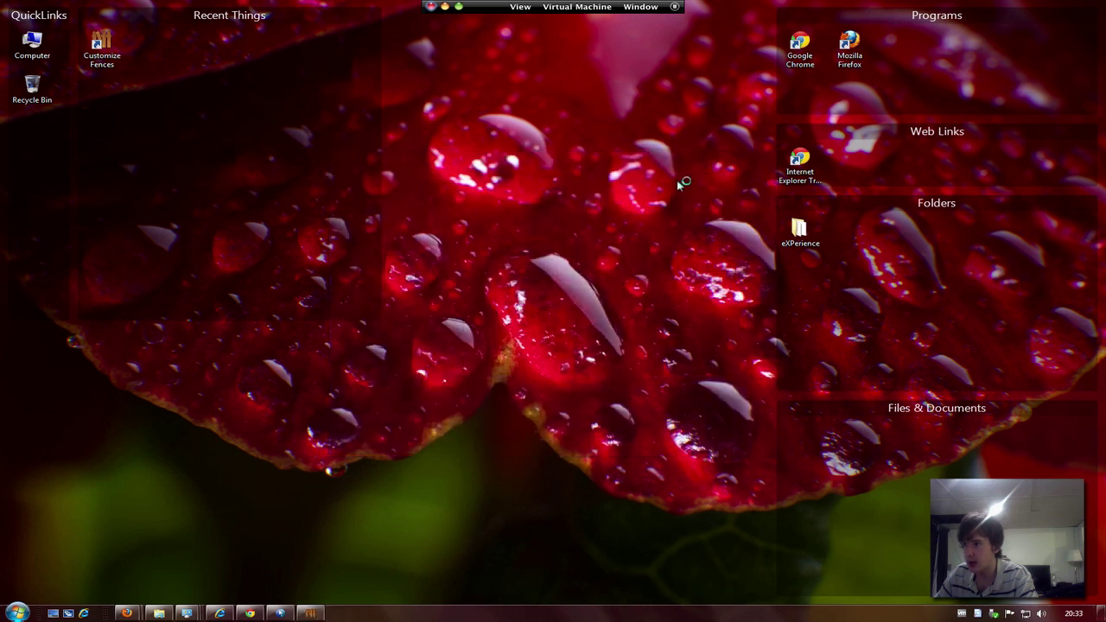
pyautogui.moveTo(676, 180); pyautogui.dragTo(618, 319)
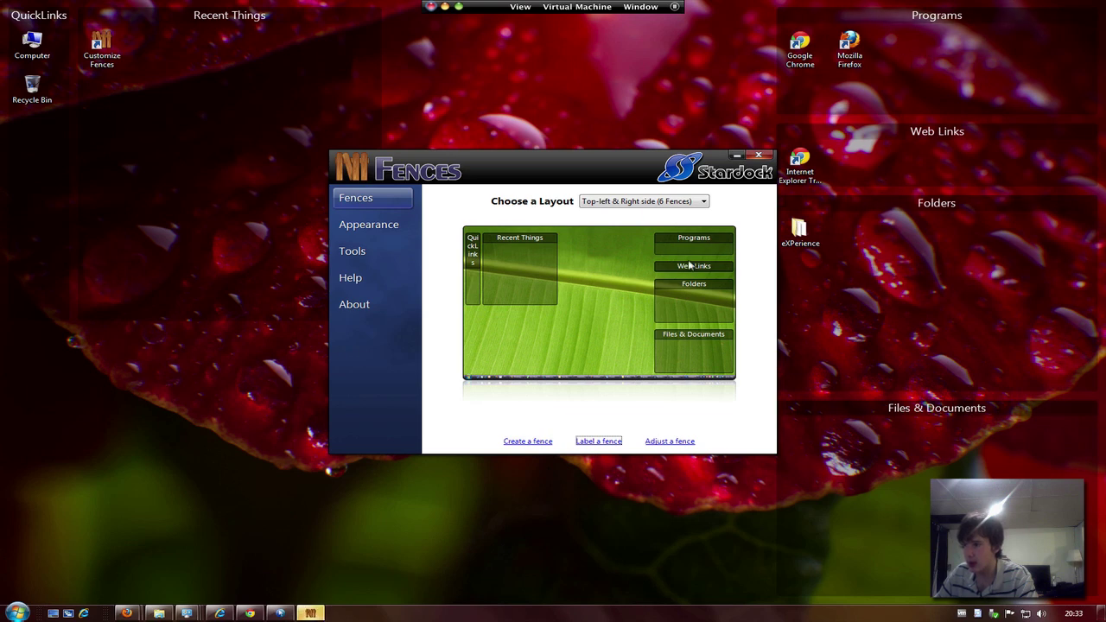
pyautogui.click(757, 156)
pyautogui.moveTo(738, 169); pyautogui.dragTo(396, 518)
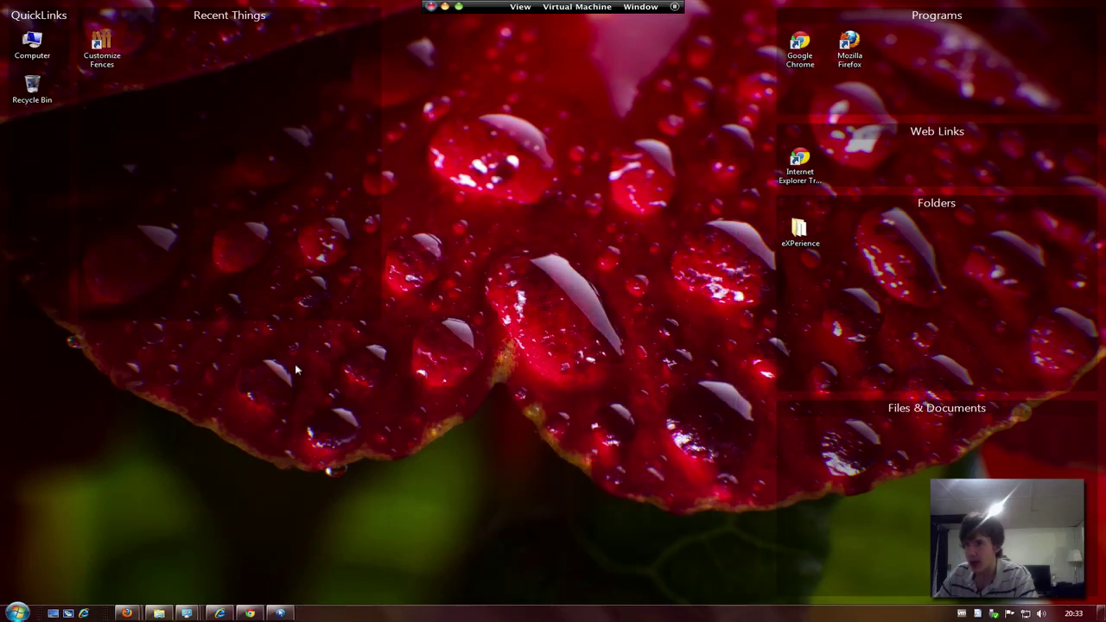
# Switch to Firefox, minimize its Downloads window, load google.com in the main window and move that window toward the screen's center
pyautogui.moveTo(127, 614)
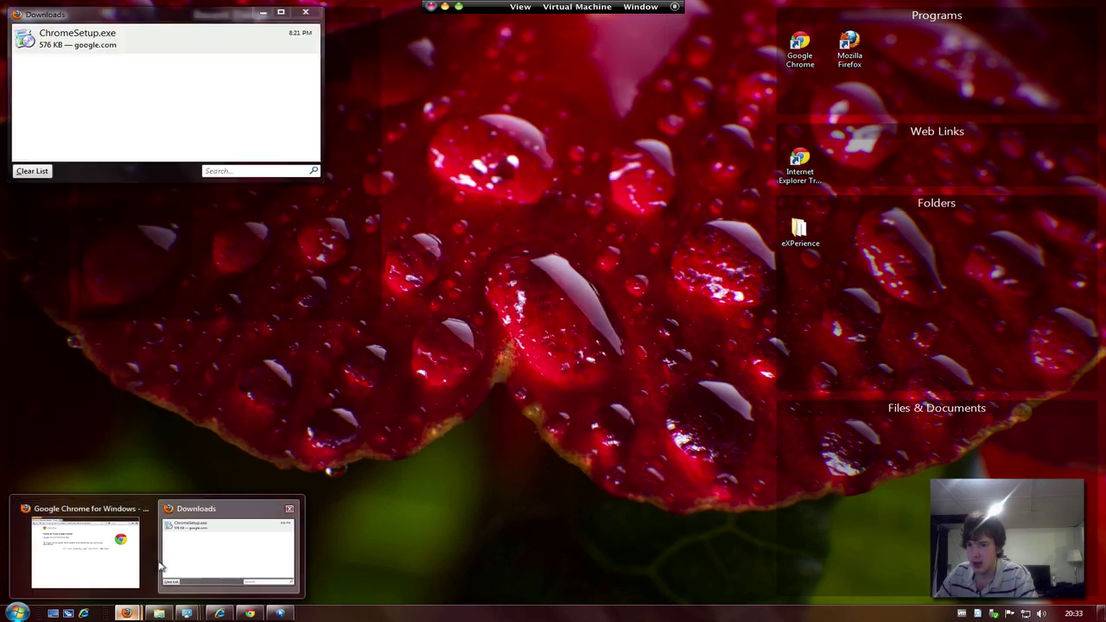
pyautogui.click(198, 561)
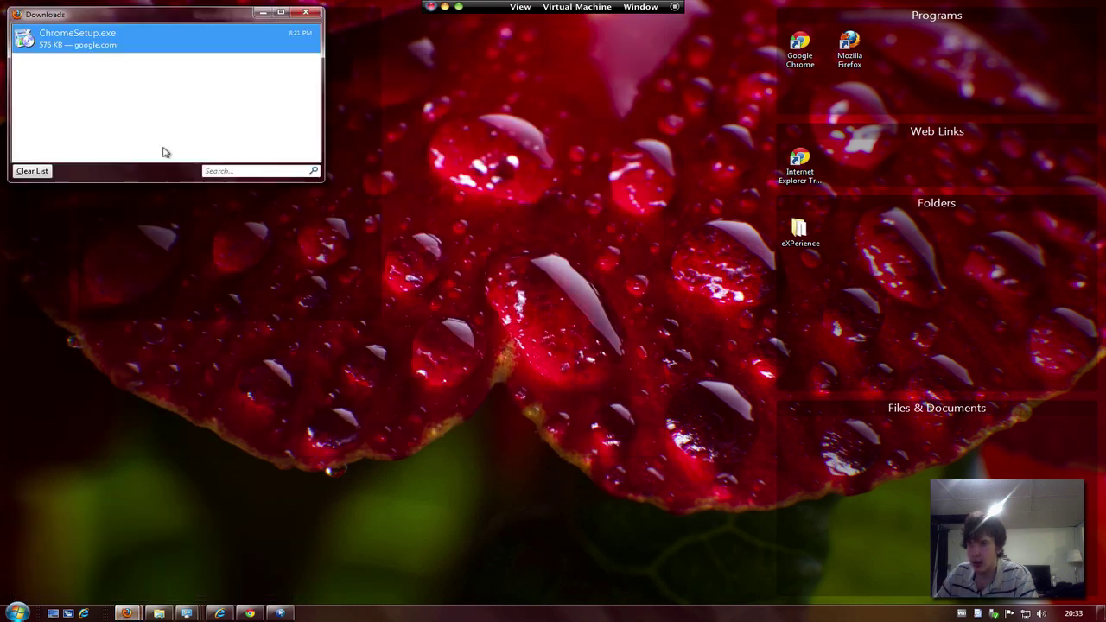
pyautogui.click(261, 13)
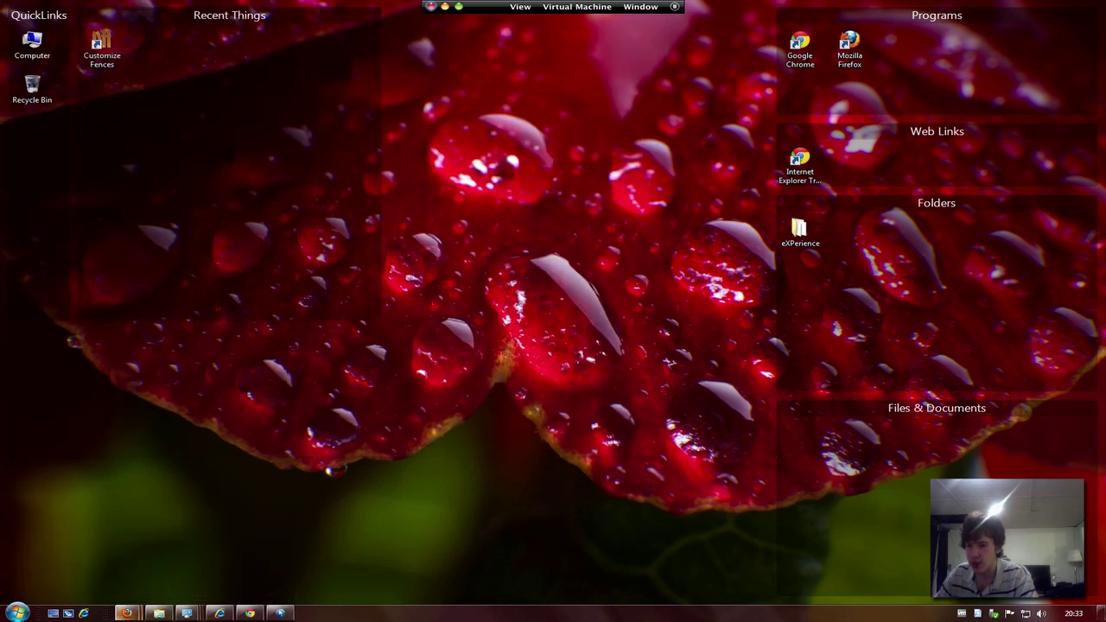
pyautogui.click(106, 519)
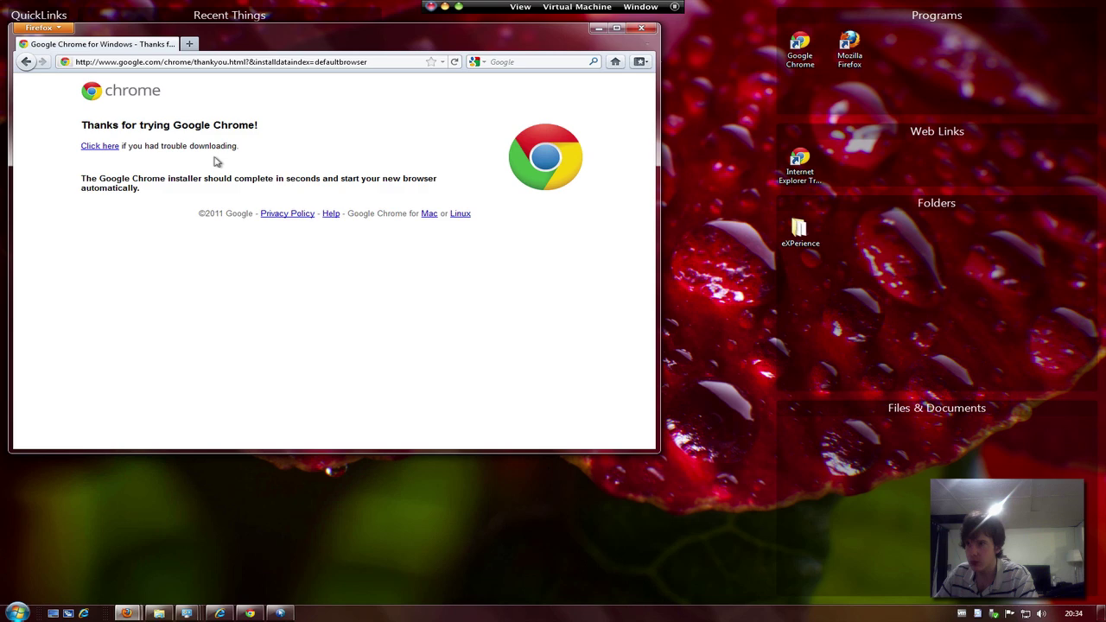
pyautogui.click(177, 61)
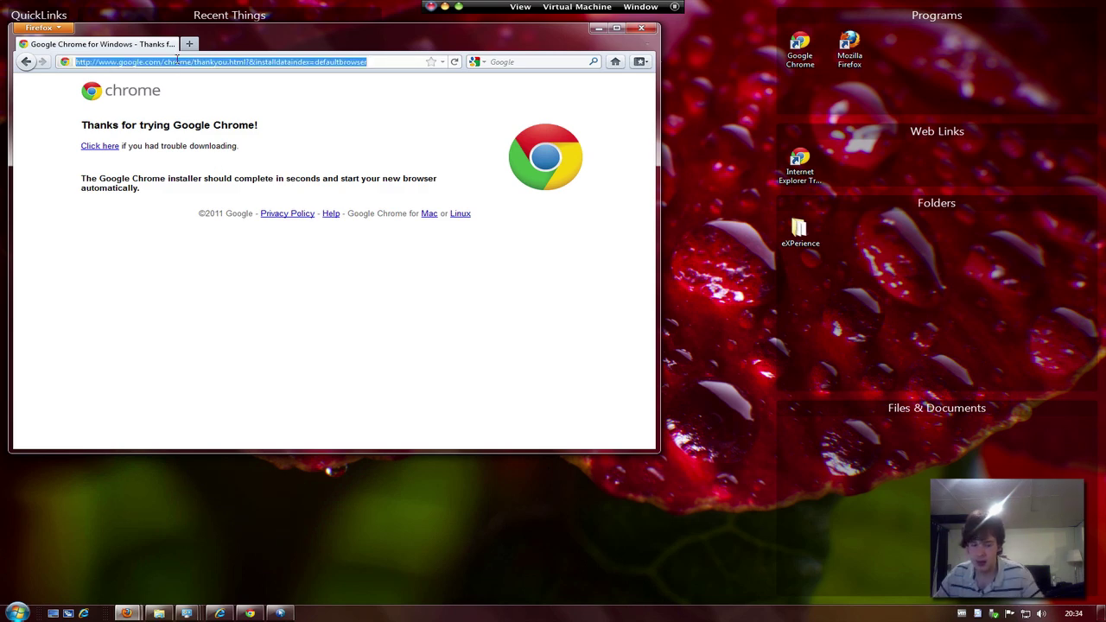
pyautogui.write('go')
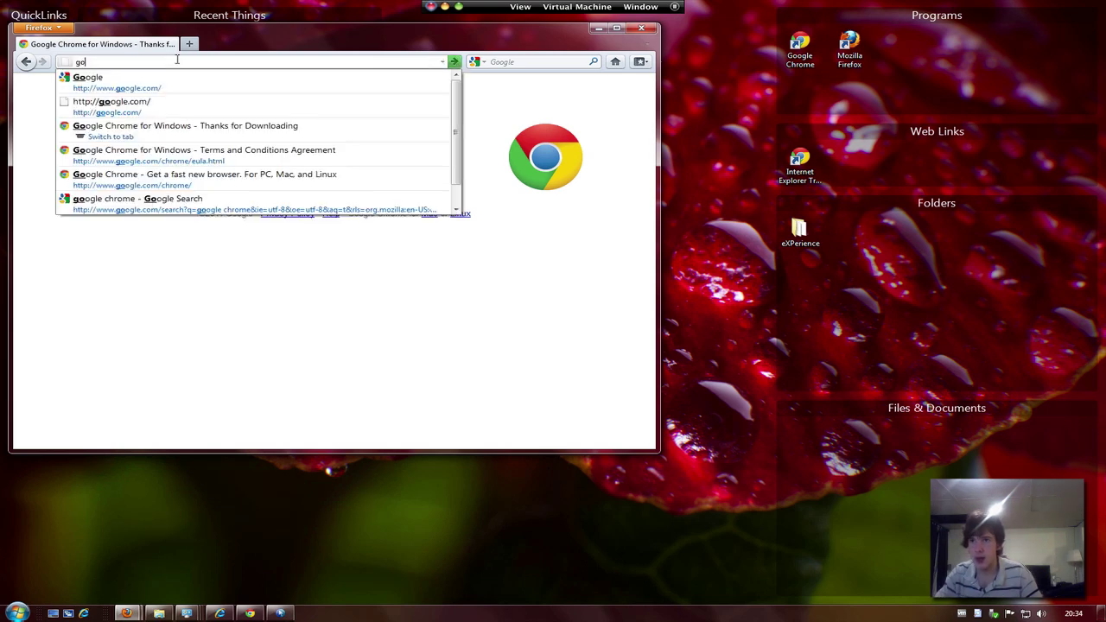
pyautogui.write('ogle.com')
pyautogui.press('Return')
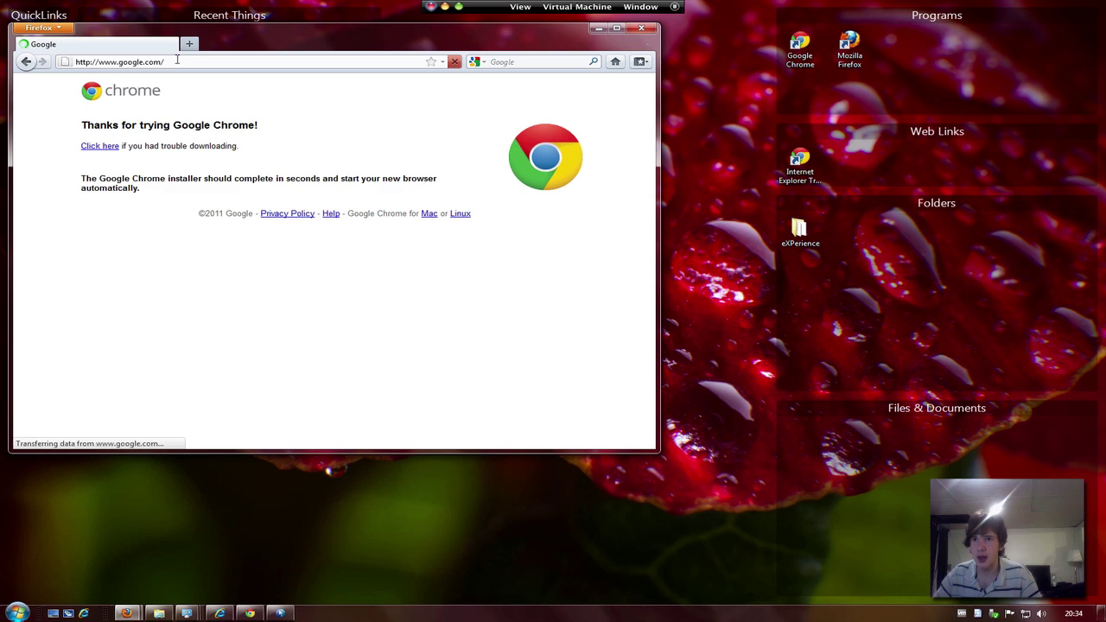
pyautogui.moveTo(216, 40); pyautogui.dragTo(353, 49)
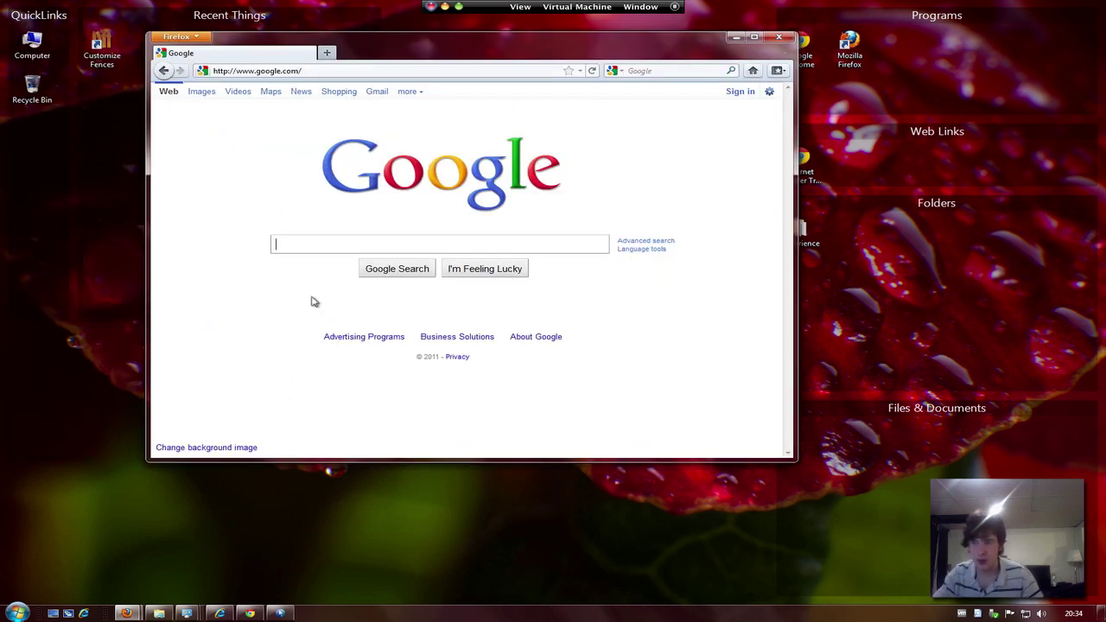
# Search Google for "objectdock" and open the Stardock.com ObjectDock product page
pyautogui.write('object')
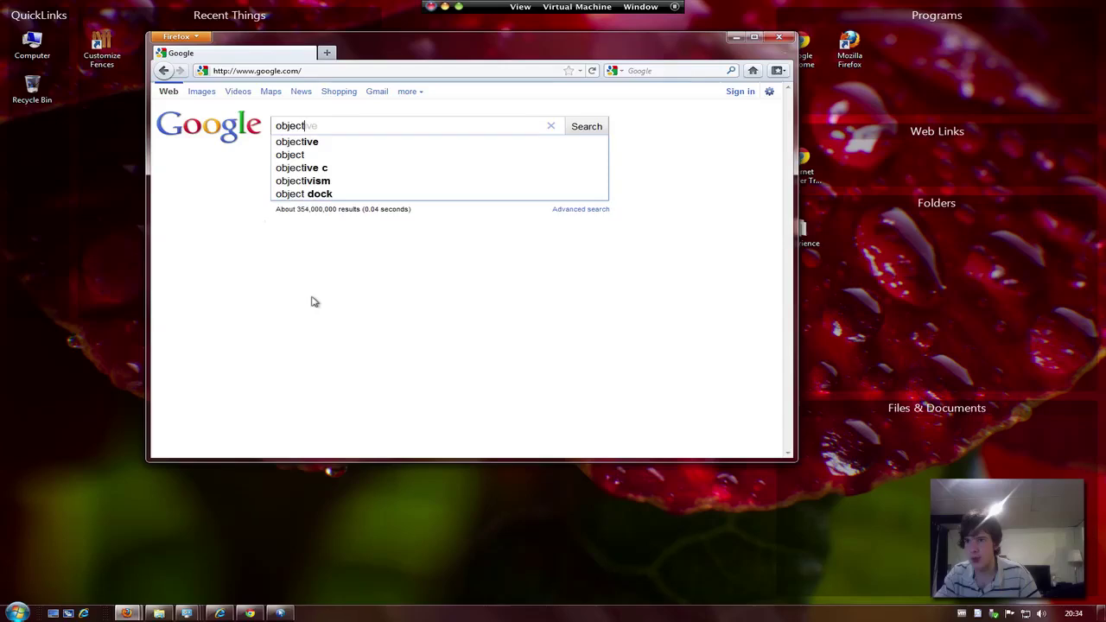
pyautogui.write('dock')
pyautogui.press('Return')
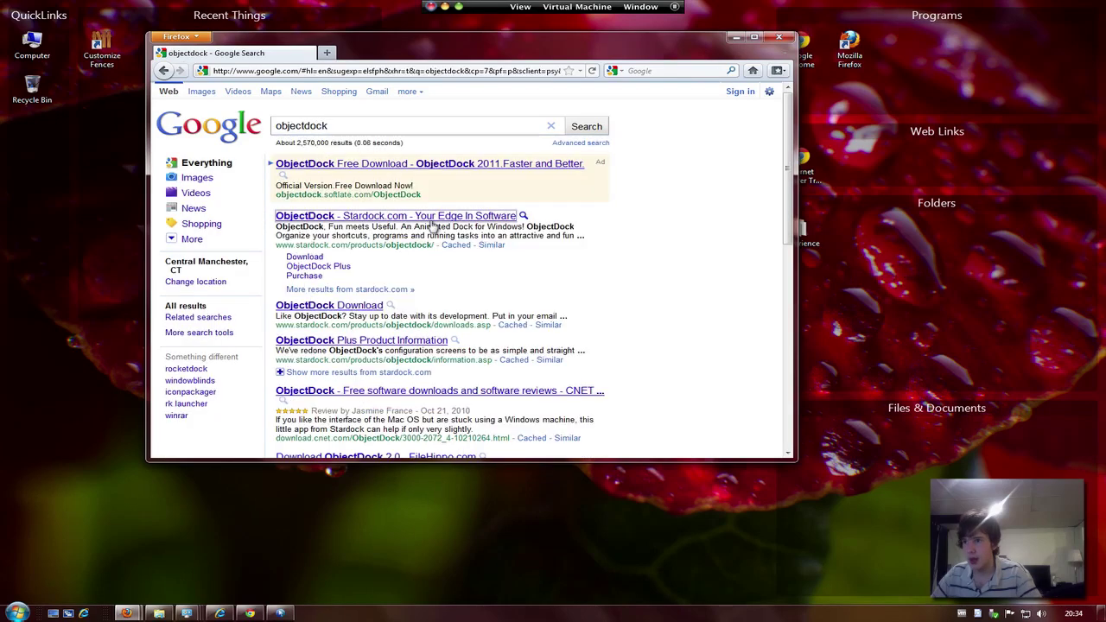
pyautogui.click(430, 217)
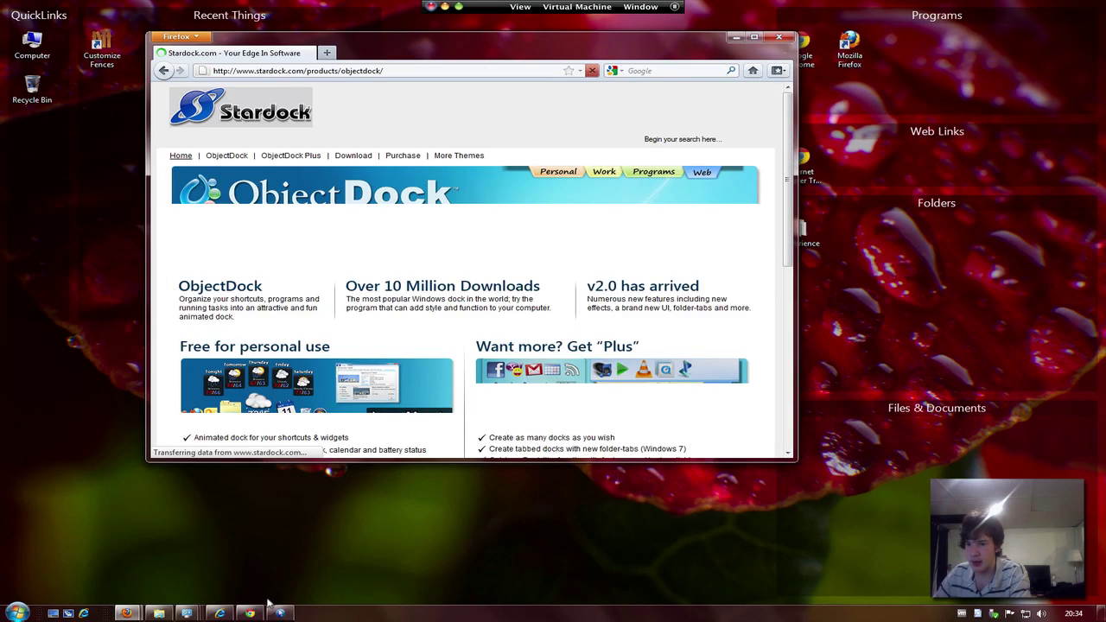
# Download the free version of ObjectDock through Stardock's download page and its CNET Download.com page
pyautogui.scroll(-3, 369, 361)
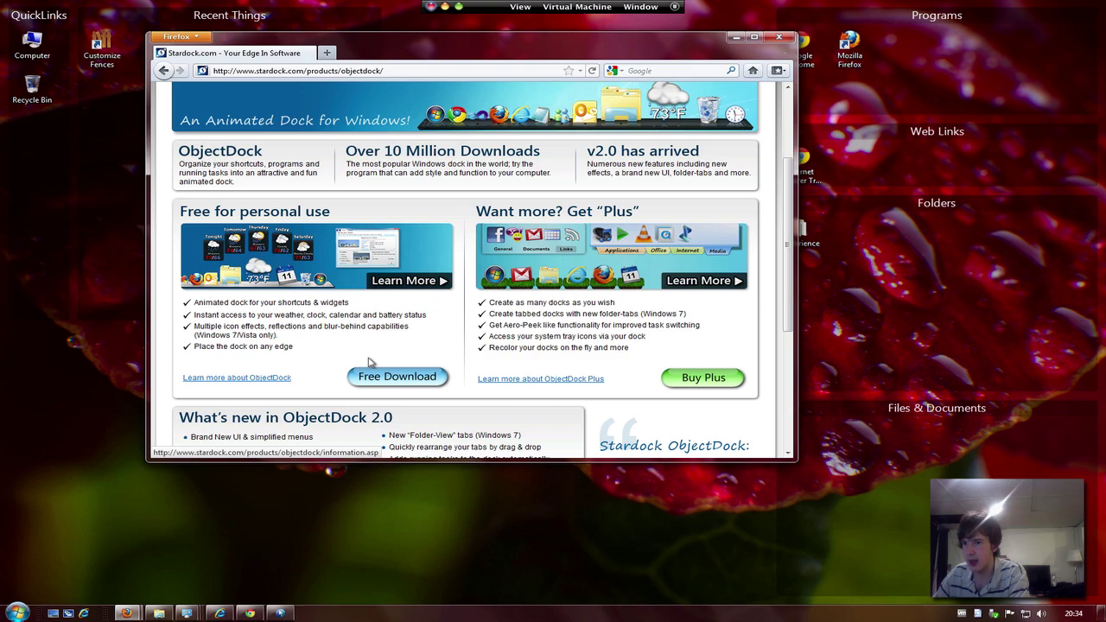
pyautogui.scroll(-2, 369, 361)
pyautogui.click(421, 313)
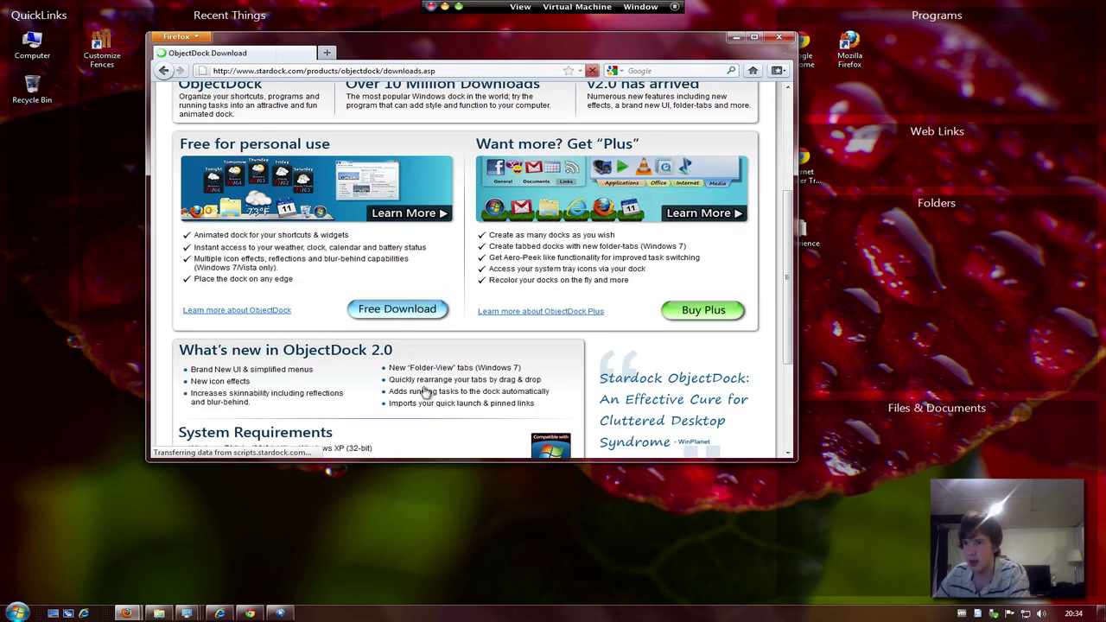
pyautogui.scroll(-4, 484, 285)
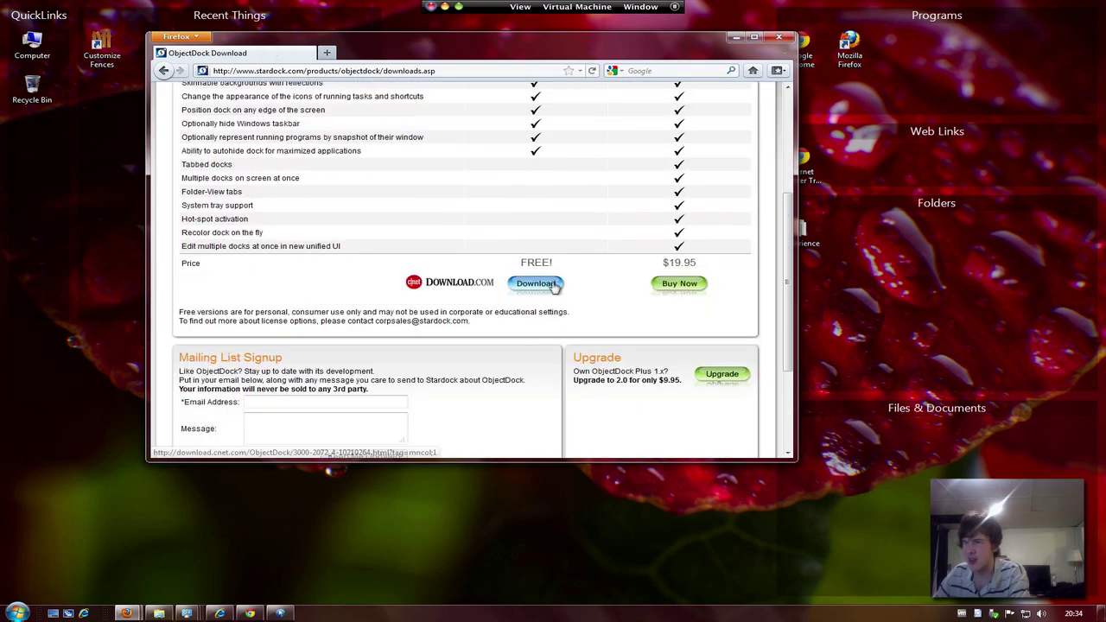
pyautogui.click(551, 285)
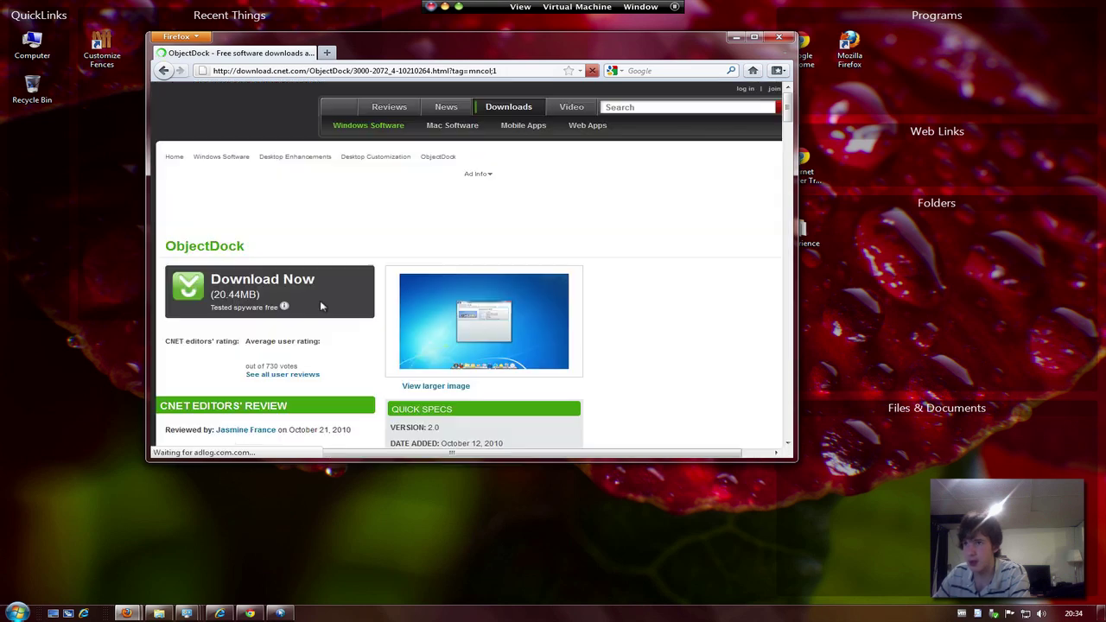
pyautogui.click(320, 303)
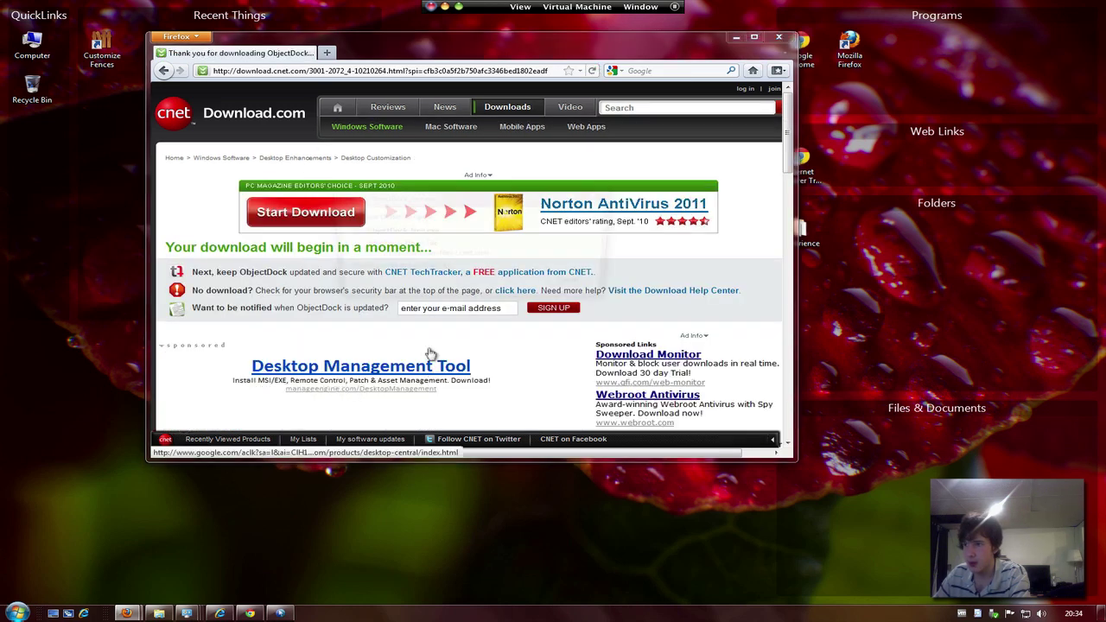
pyautogui.click(521, 284)
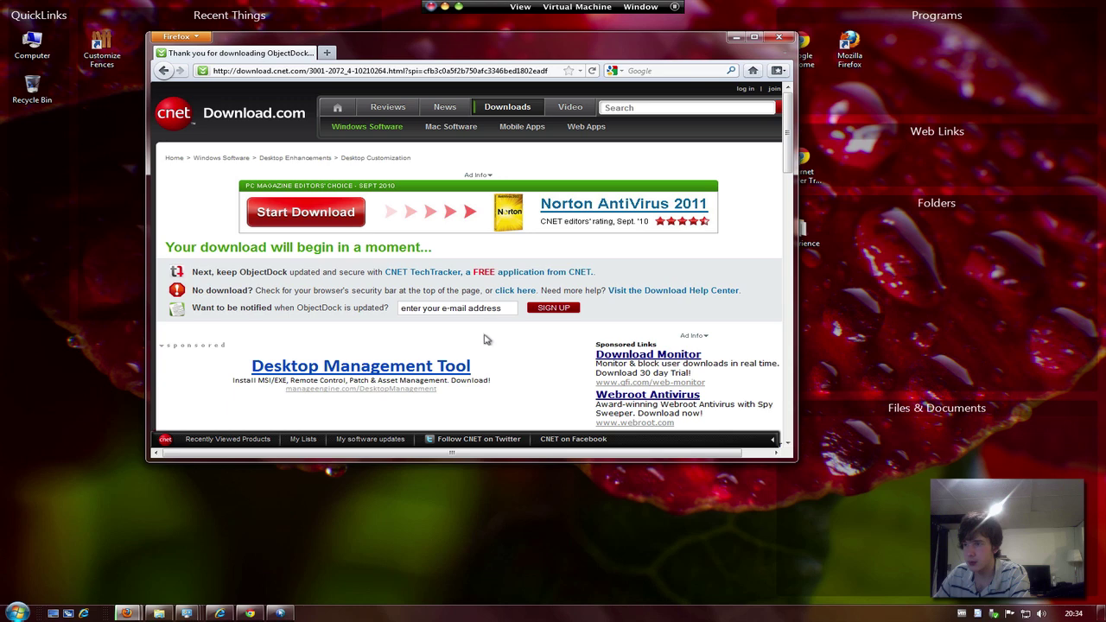
pyautogui.hotkey('ctrl', 'alt')
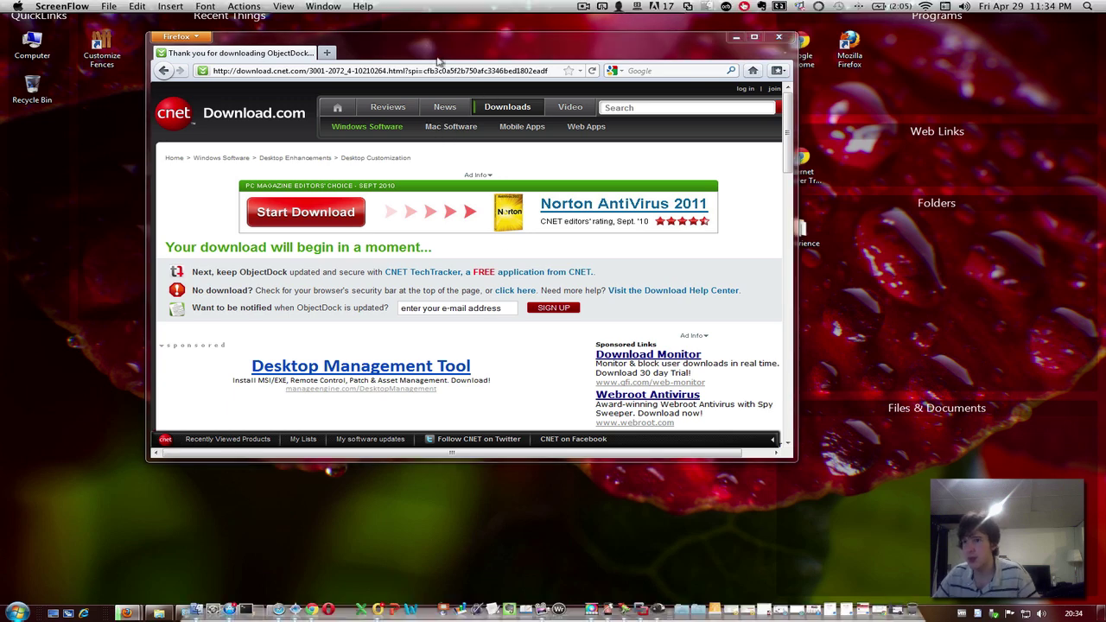
pyautogui.press('super')
pyautogui.click(583, 6)
pyautogui.click(531, 200)
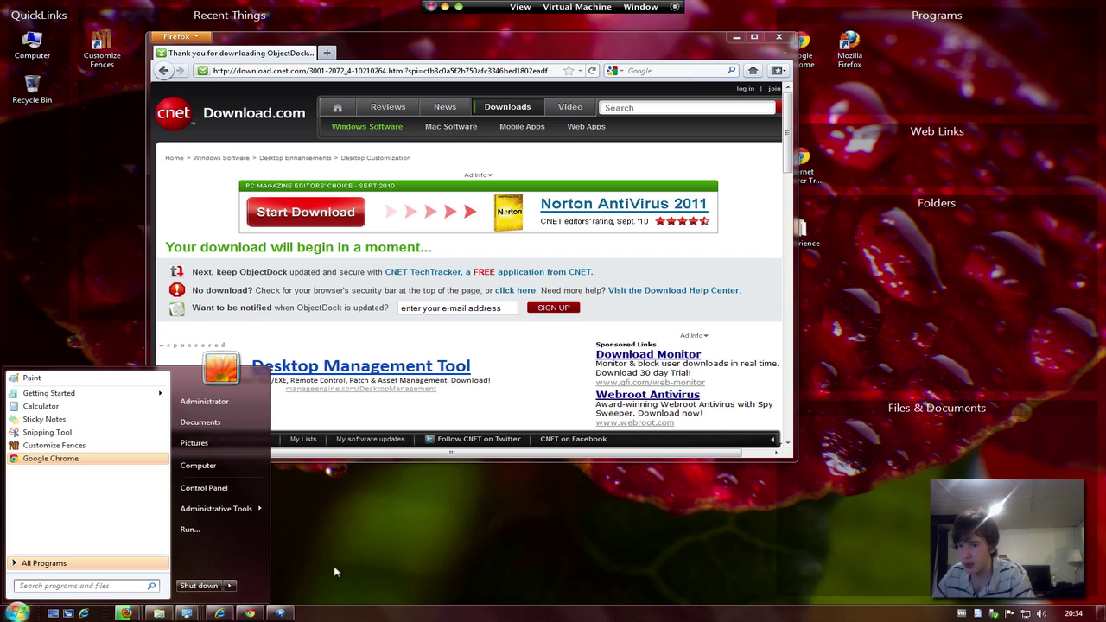
pyautogui.click(276, 538)
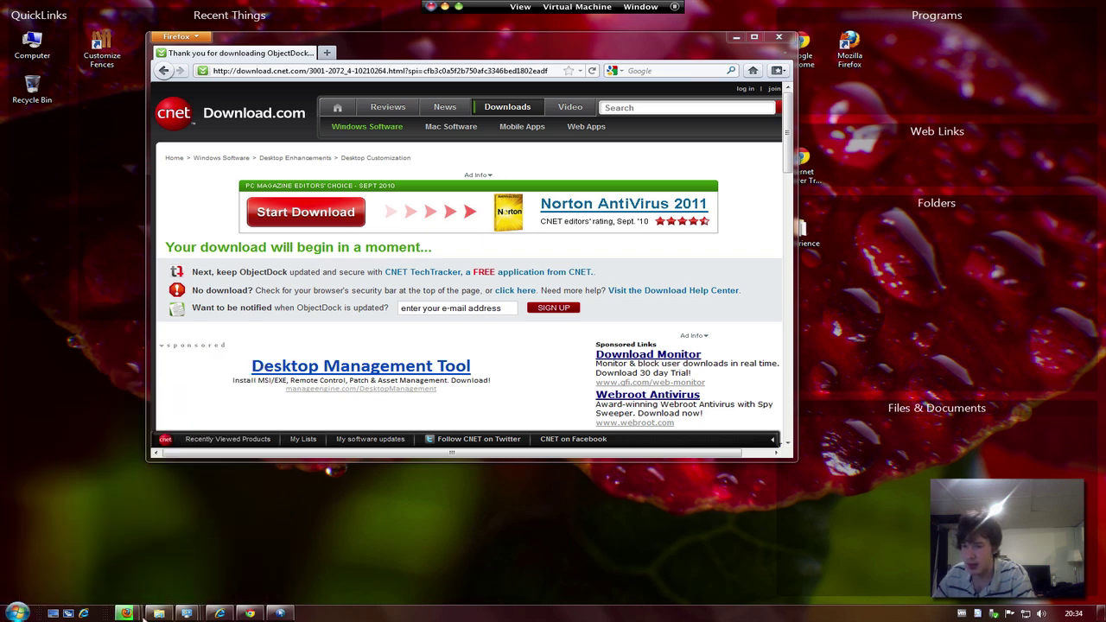
# Check the ObjectDock_free.exe download in Firefox's Downloads window and minimize both Firefox windows
pyautogui.moveTo(127, 614)
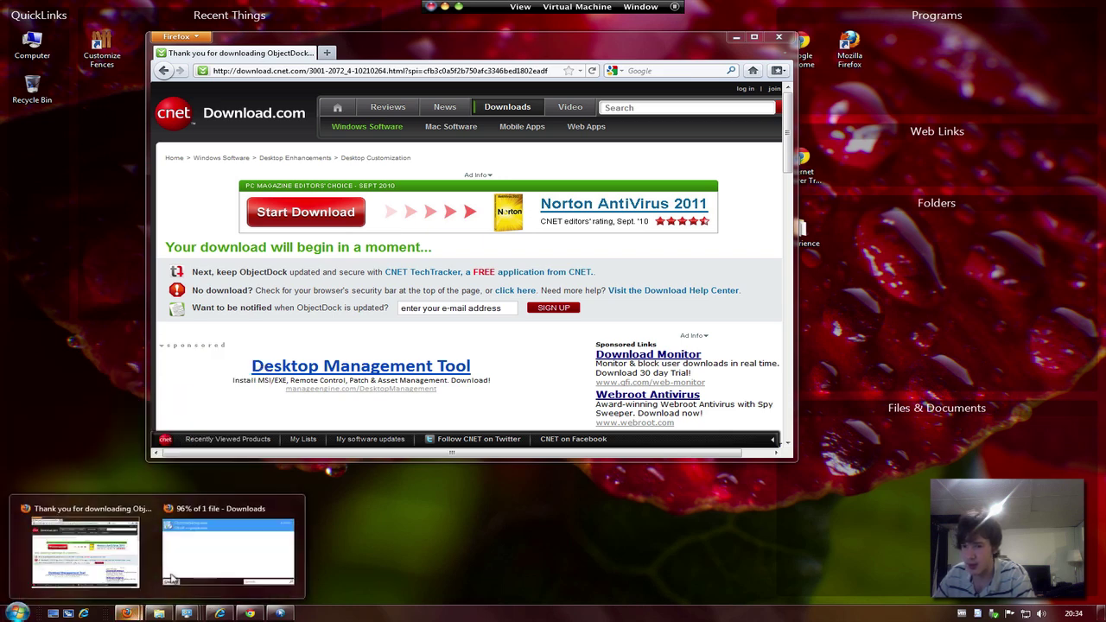
pyautogui.click(199, 550)
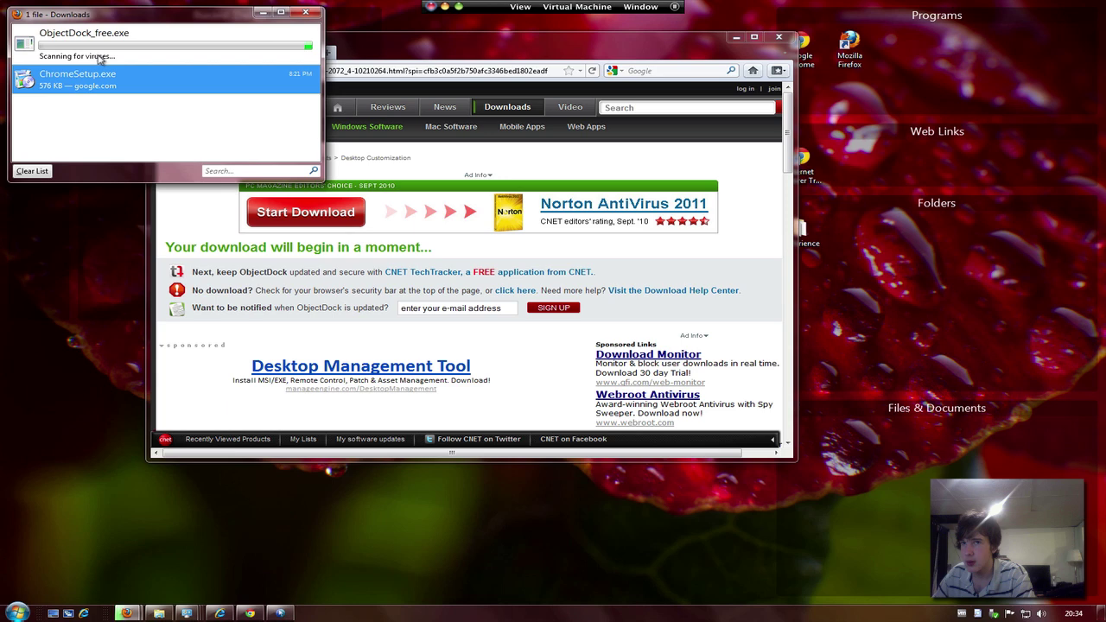
pyautogui.click(99, 58)
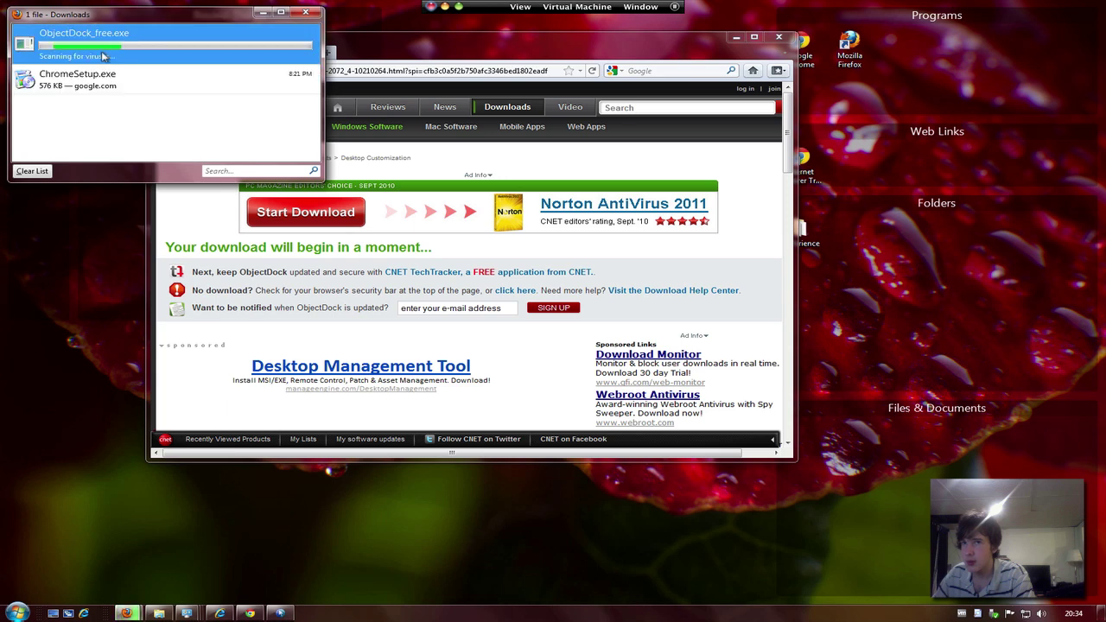
pyautogui.click(260, 14)
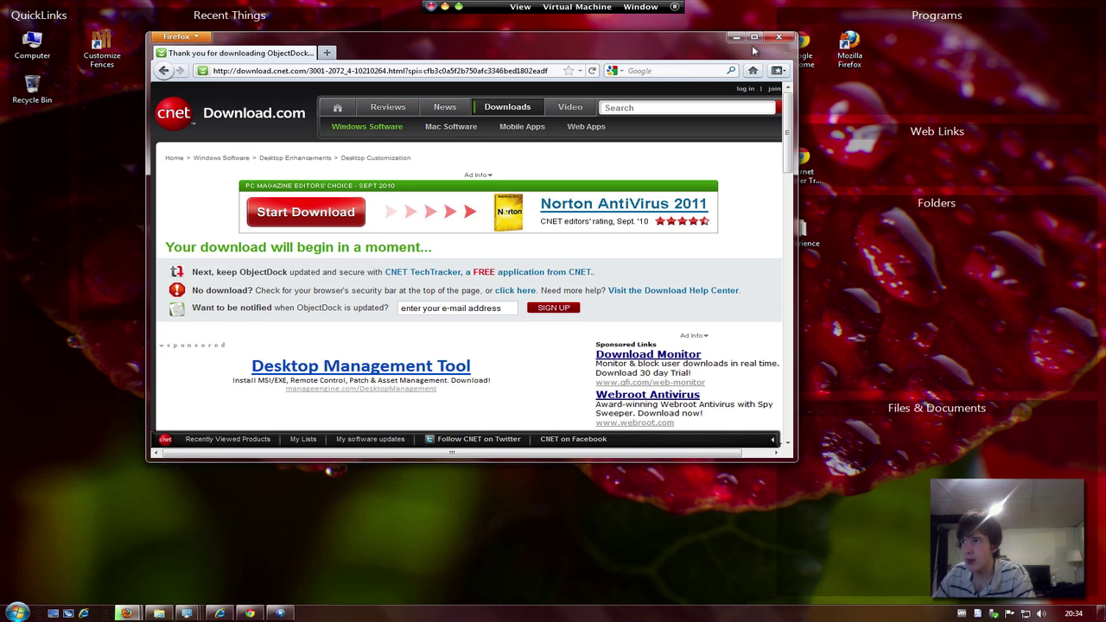
pyautogui.click(735, 37)
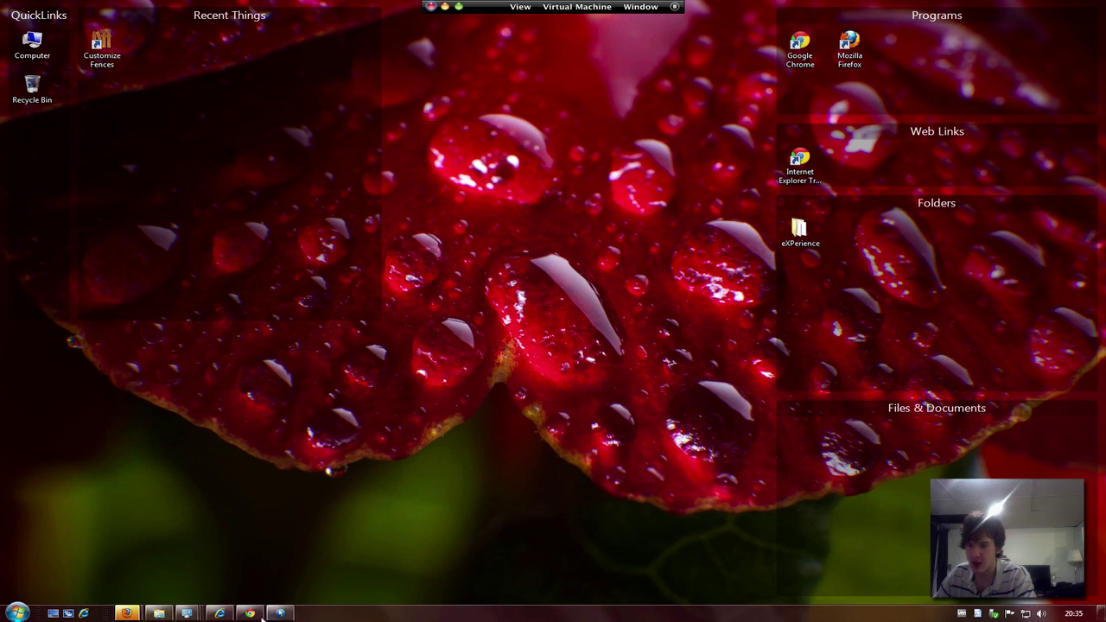
# Take the Windows 7 virtual machine out of full-screen mode into a VMware Fusion window on the Mac desktop
pyautogui.moveTo(249, 612)
pyautogui.press('super+ctrl+f')
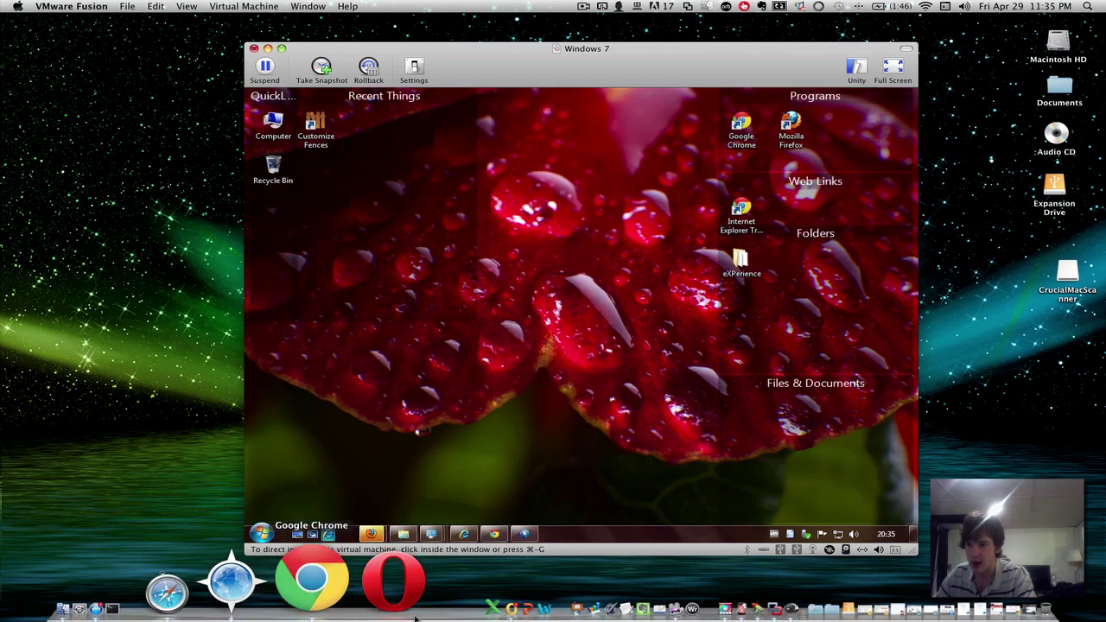
pyautogui.click(585, 254)
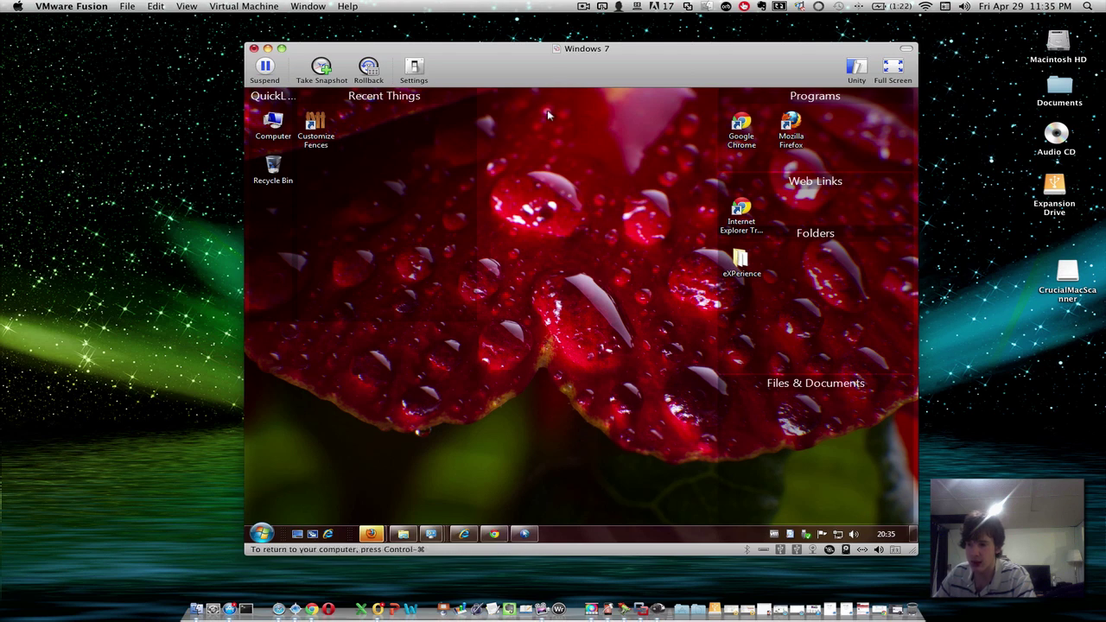
pyautogui.click(583, 6)
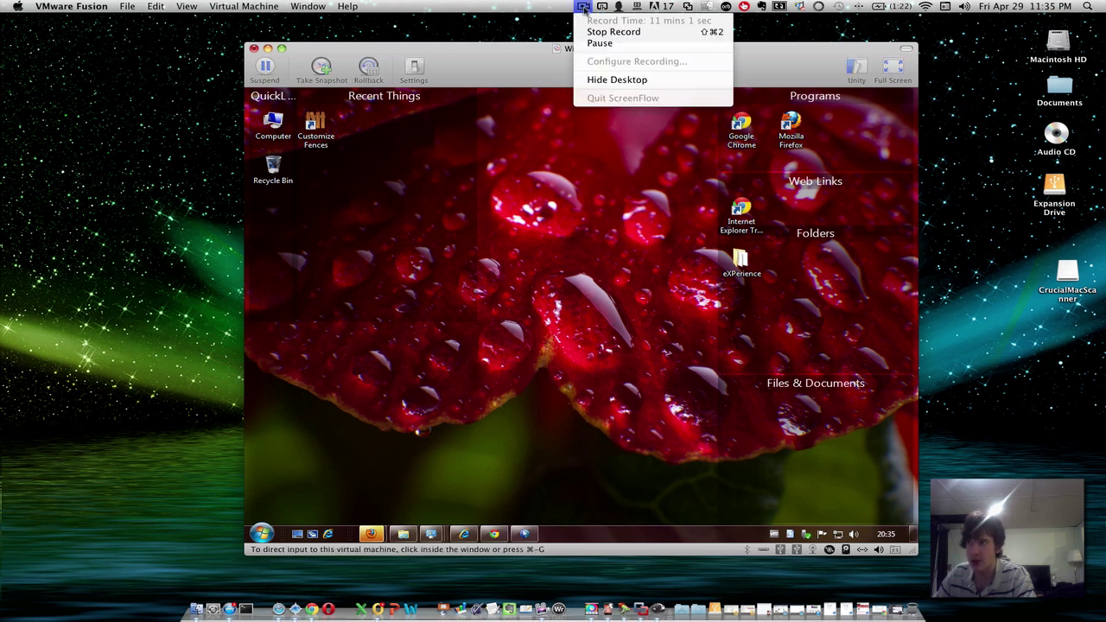